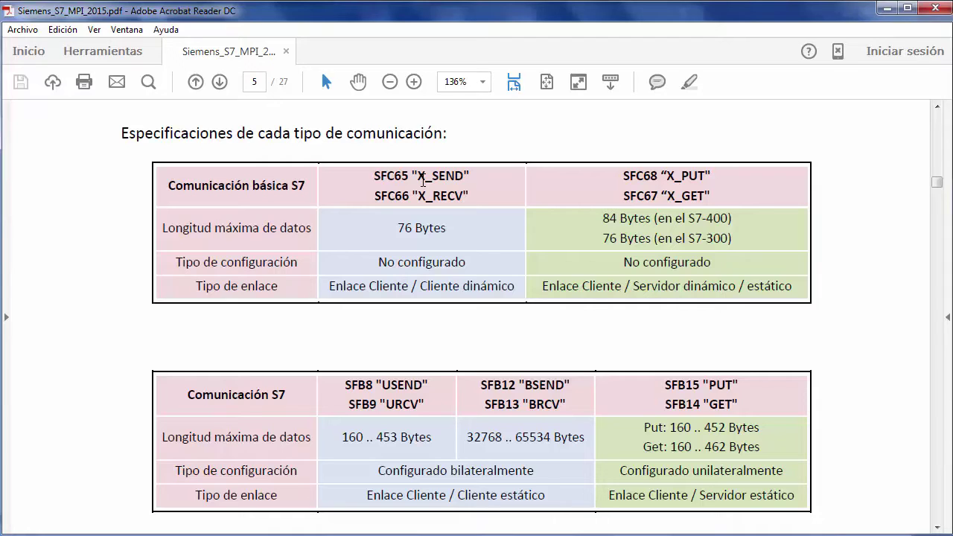
- Review the S7 and global data communication specification tables, and go to the "Configuración de una red MPI" section from the table of contents
scroll(421, 179, down, 6)
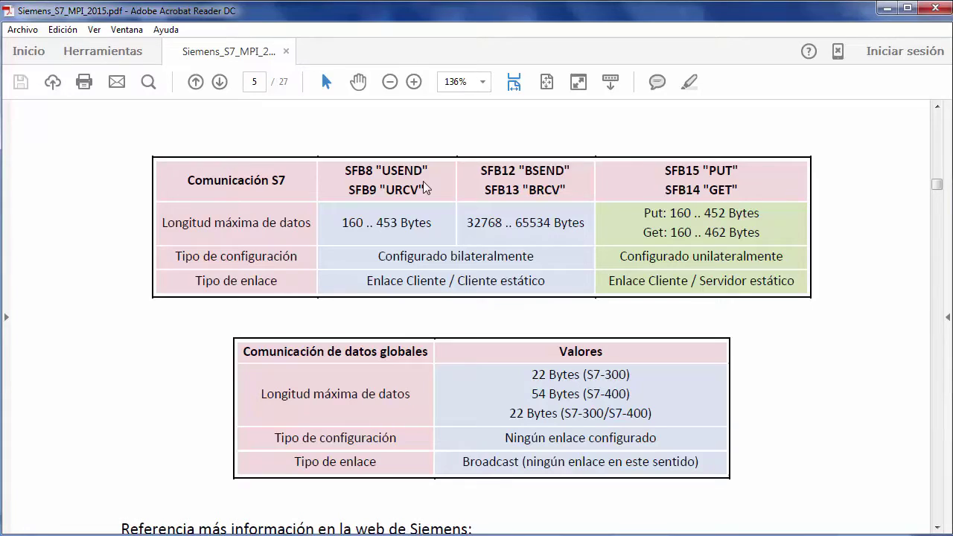
scroll(423, 186, down, 5)
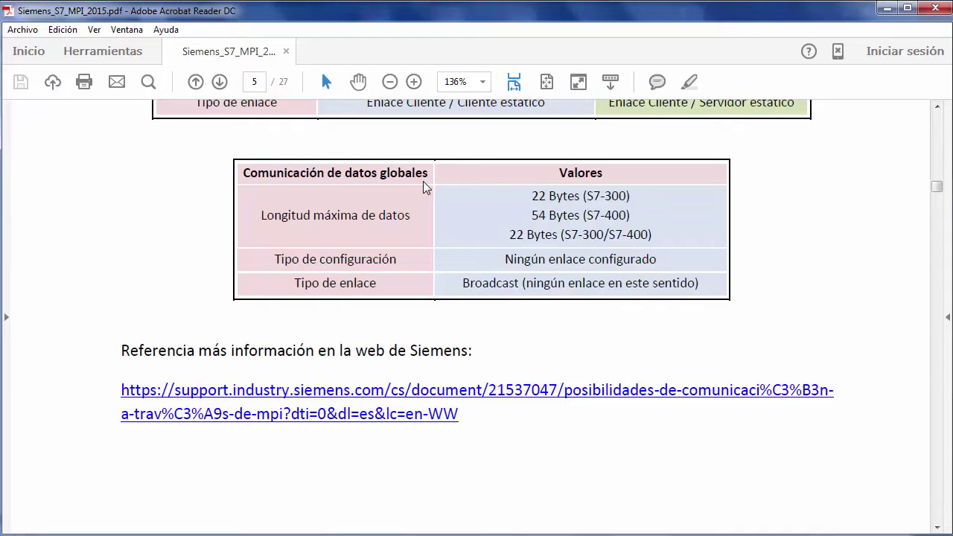
scroll(422, 181, down, 5)
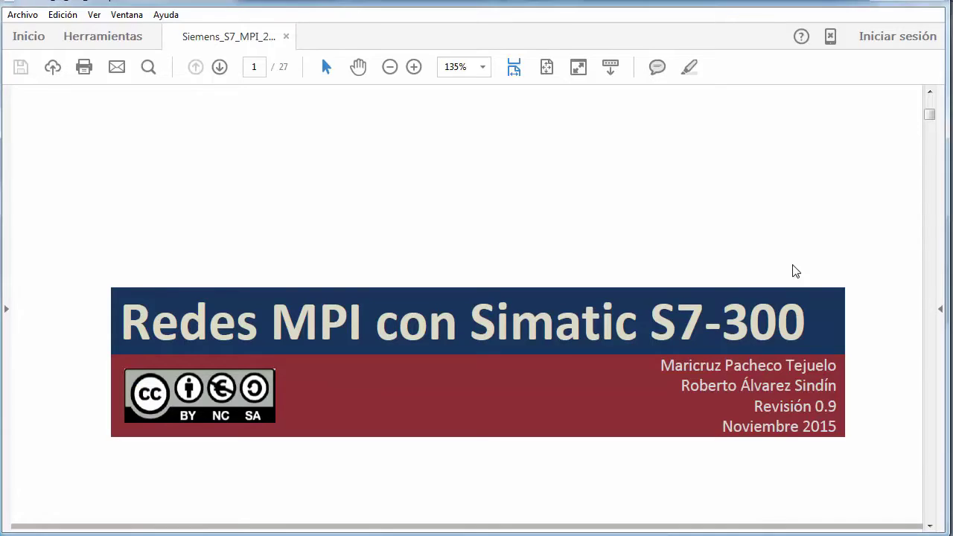
scroll(765, 254, down, 4)
scroll(765, 254, down, 6)
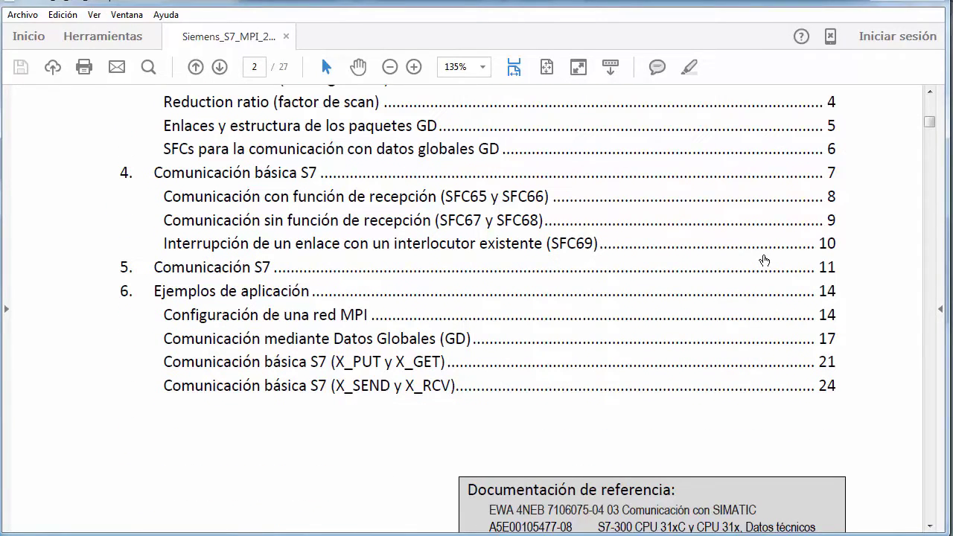
click(289, 318)
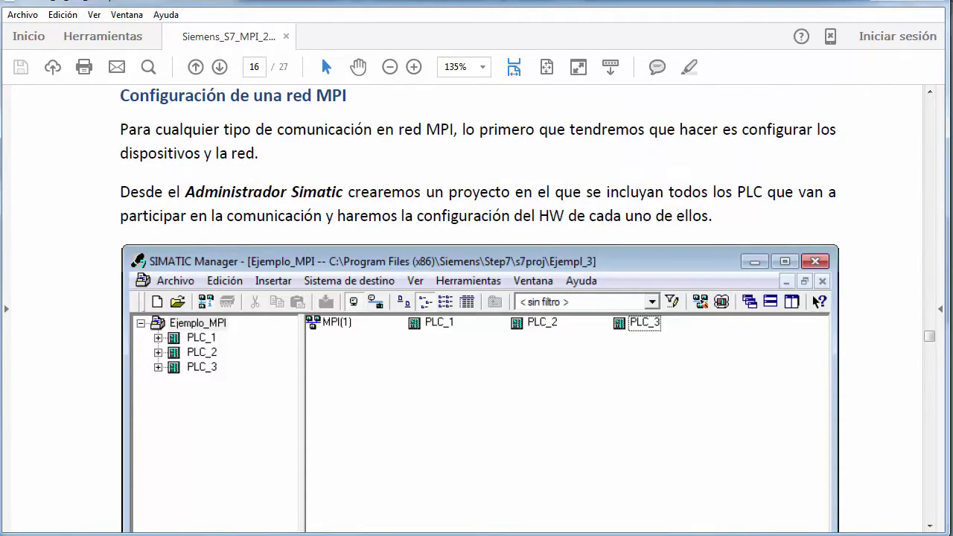
- Switch to SIMATIC Manager and create a new project named "red mpi"
click(350, 521)
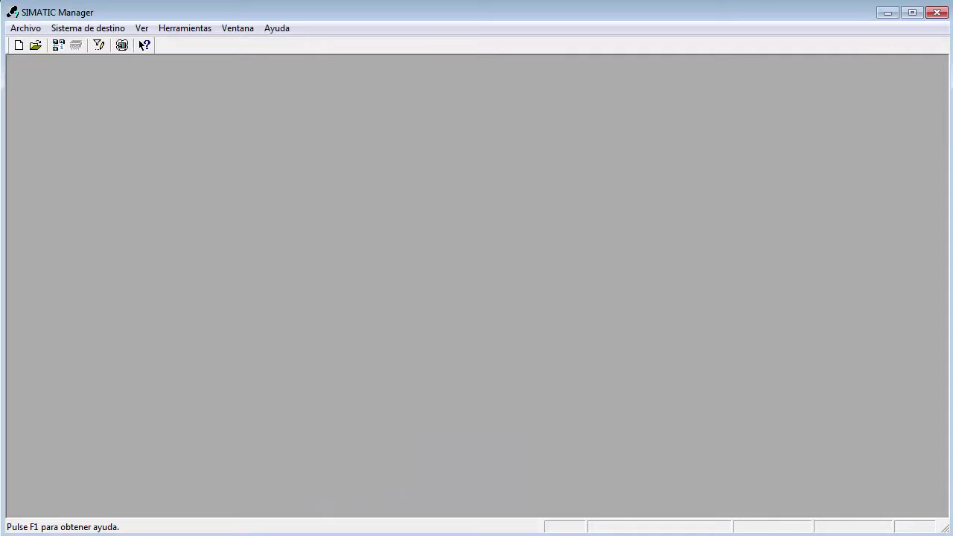
click(35, 44)
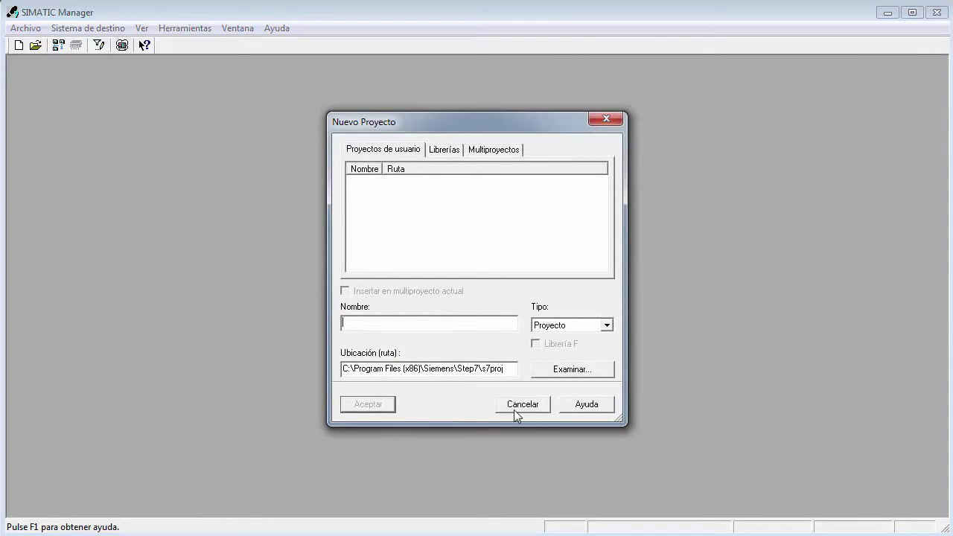
text(red mpi)
key(Return)
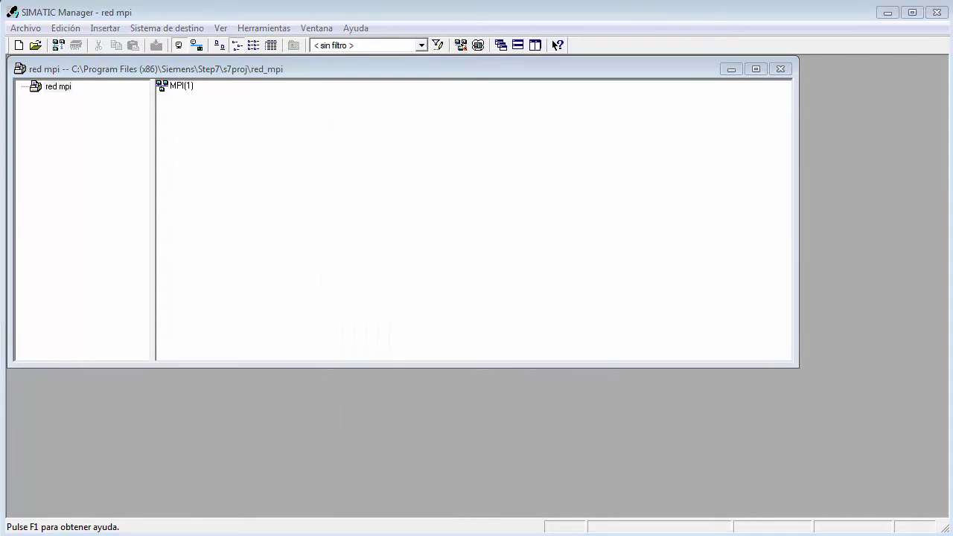
- Insert a SIMATIC 300 station into the red mpi project
right_click(253, 123)
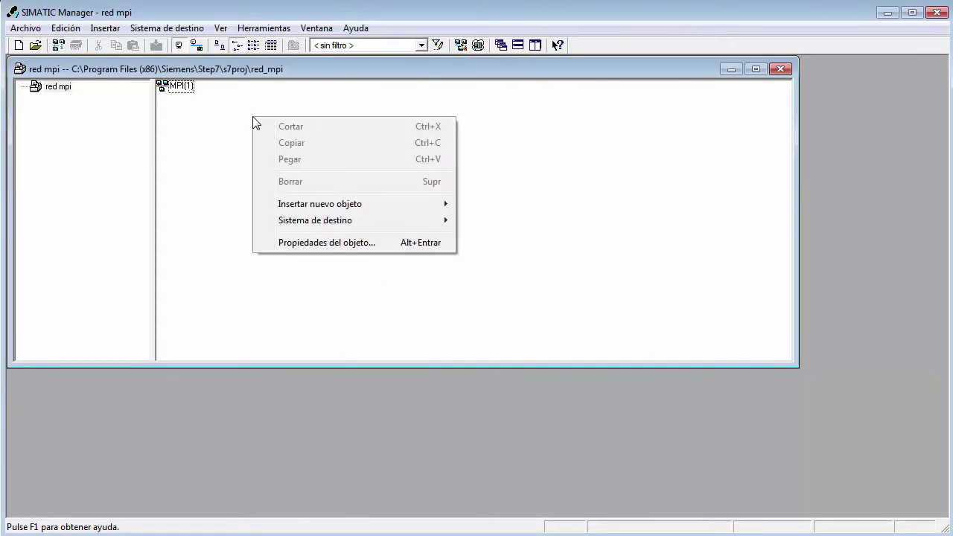
mouse_move(328, 208)
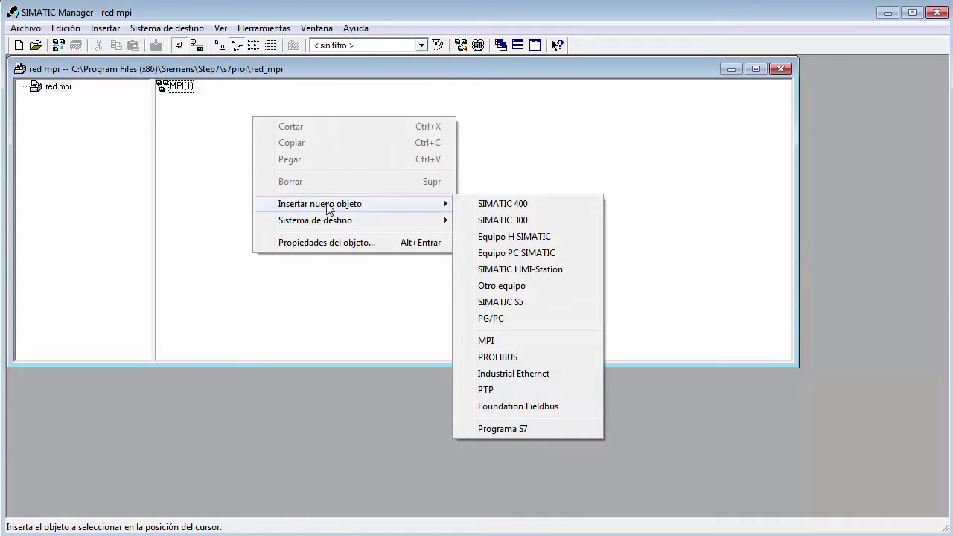
click(444, 207)
mouse_move(446, 209)
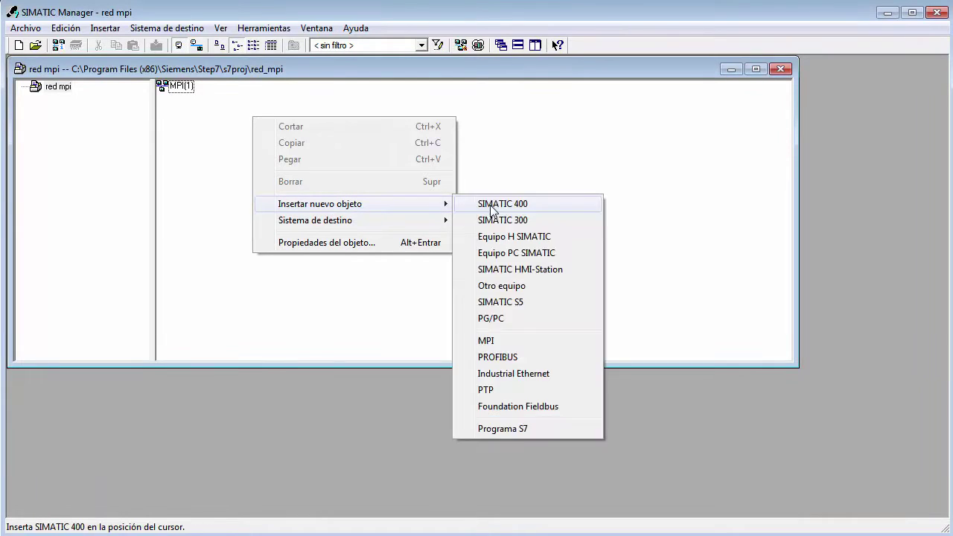
click(495, 222)
click(322, 125)
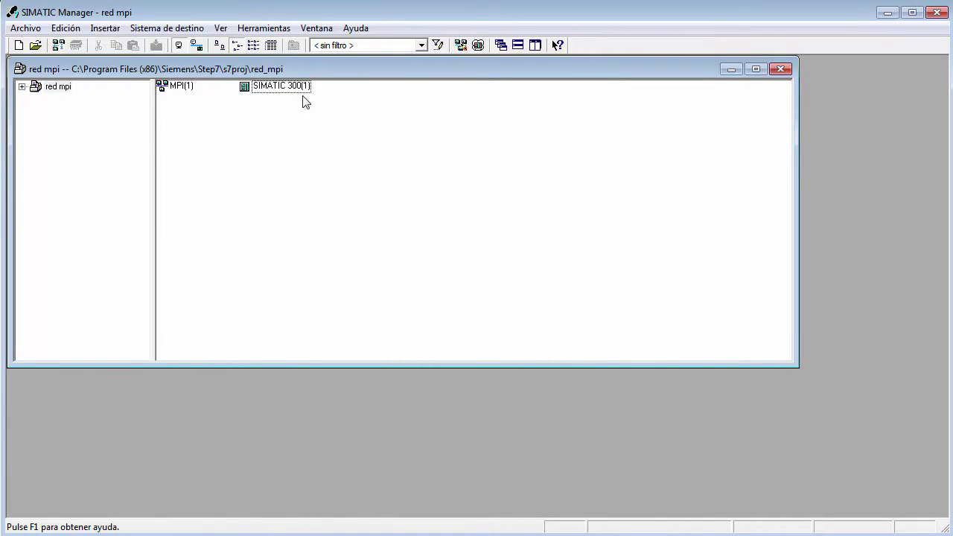
- Rename the SIMATIC 300(1) station in the project as 314-mpi2
double_click(298, 93)
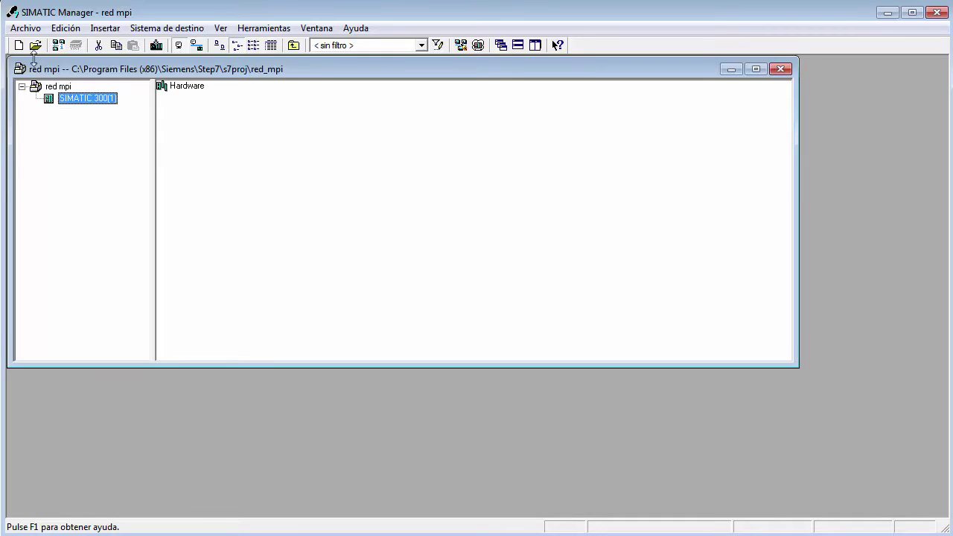
click(59, 87)
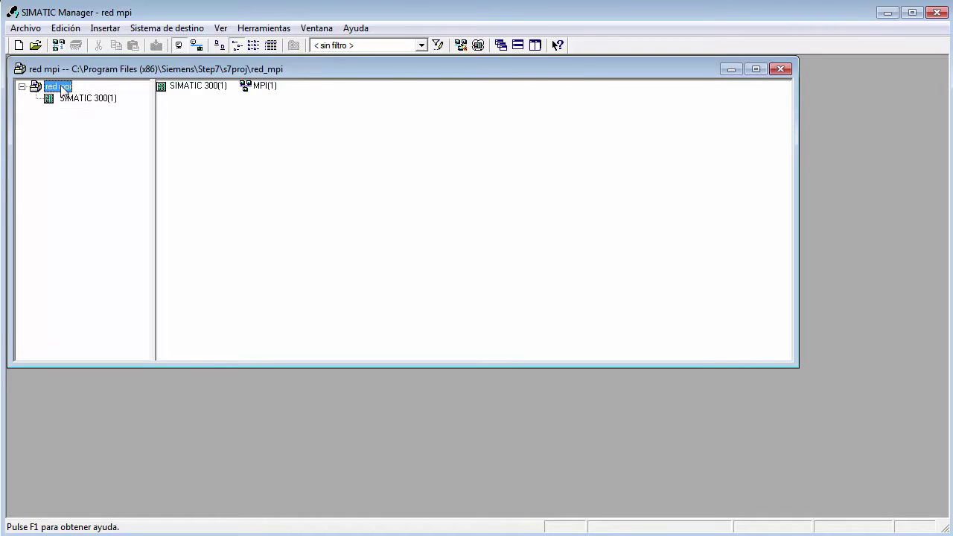
click(187, 88)
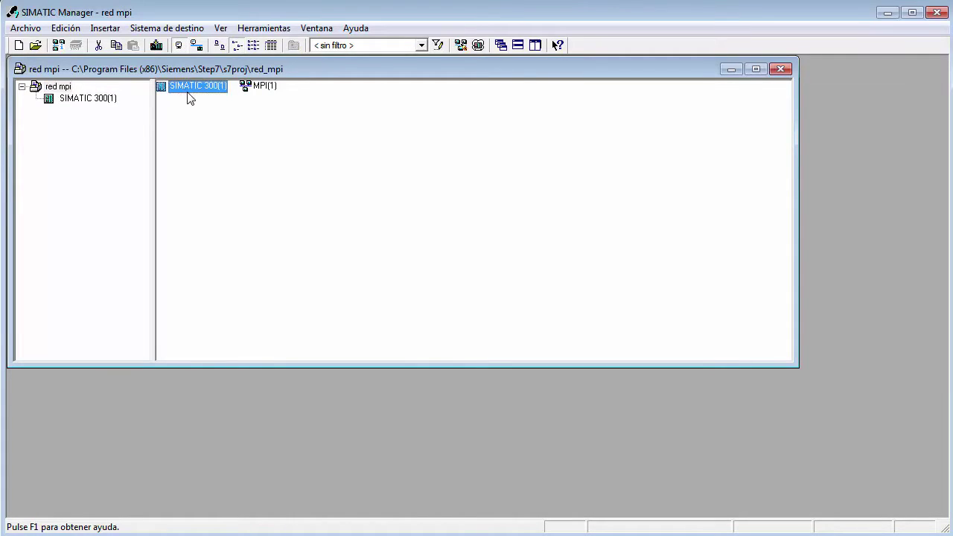
click(188, 88)
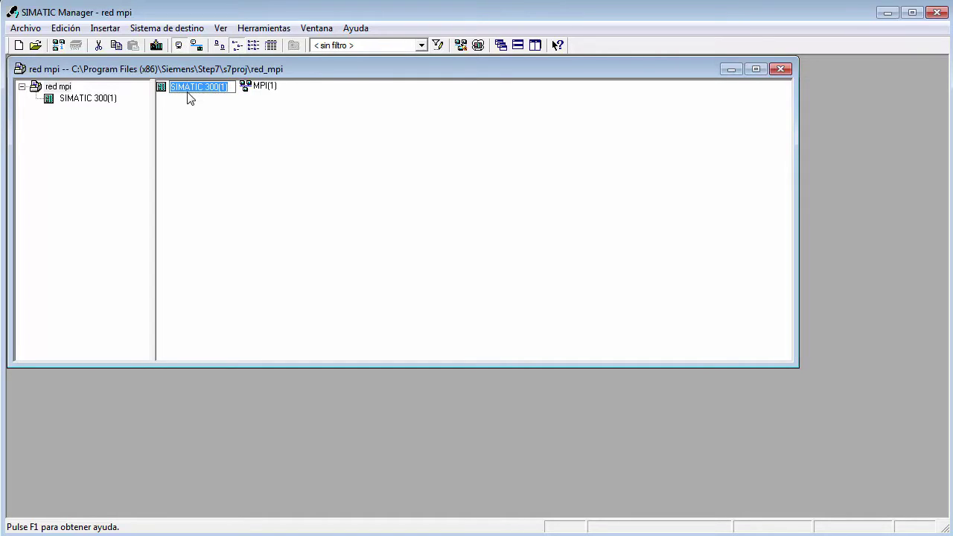
key(BackSpace)
text(314)
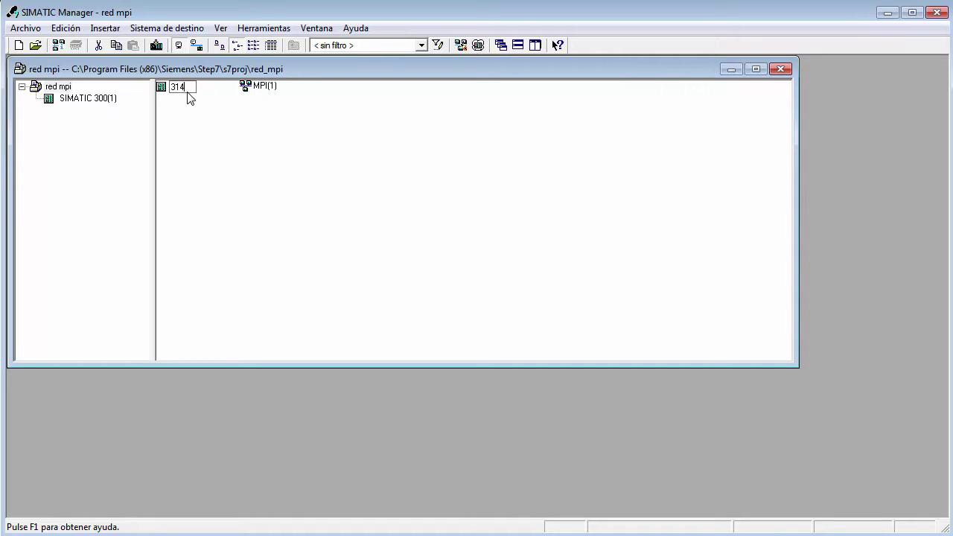
text(-mpi2)
key(Return)
- Insert a second SIMATIC 300 station into the project and name it 313-mpi3
right_click(368, 113)
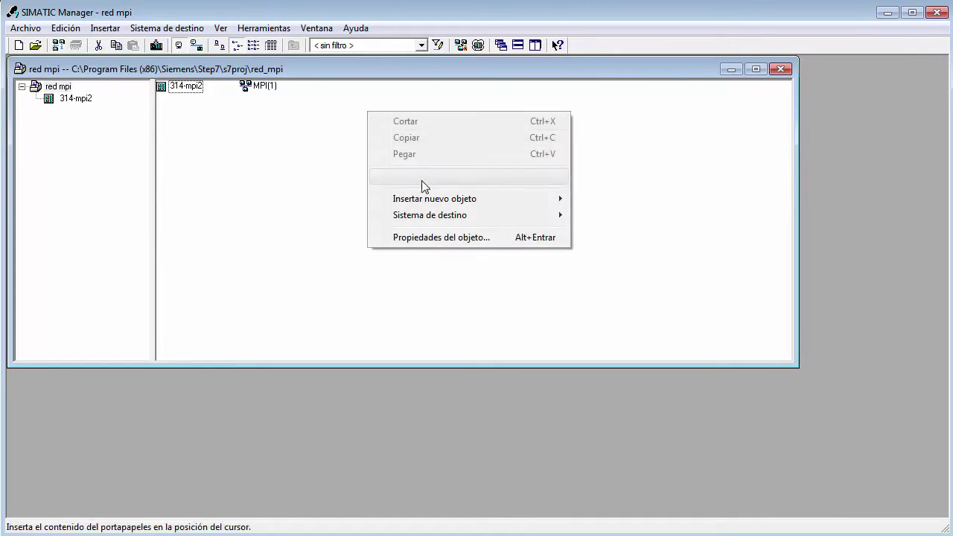
mouse_move(426, 199)
click(623, 215)
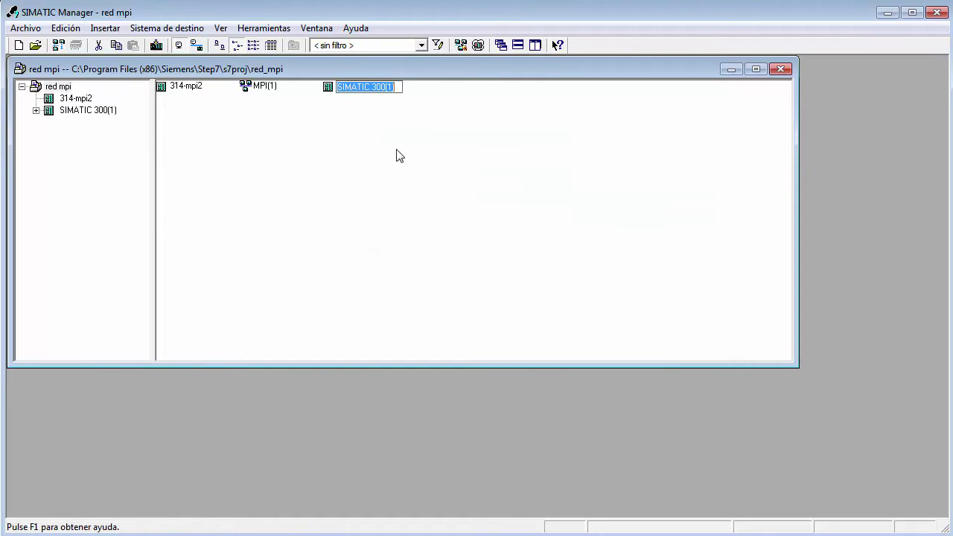
text(31)
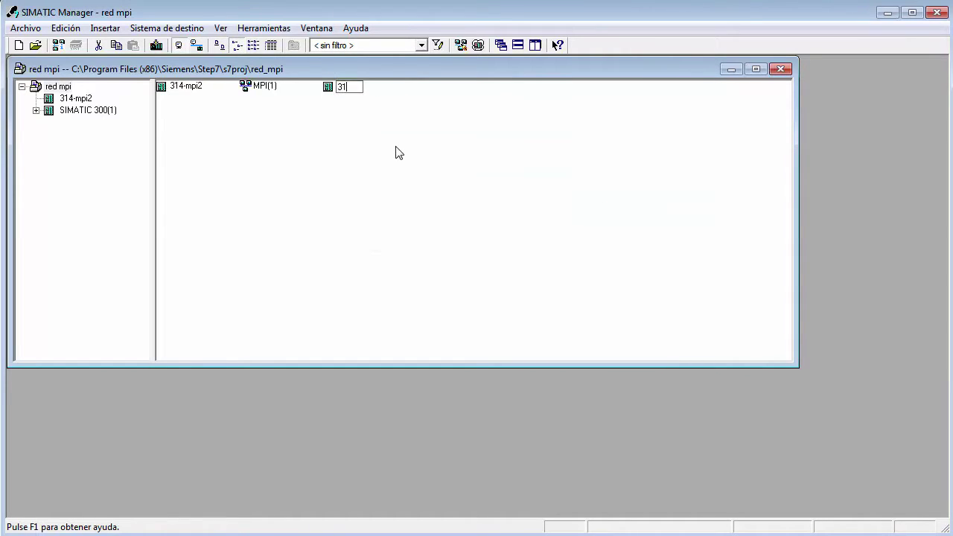
text(3-mpi3)
key(Return)
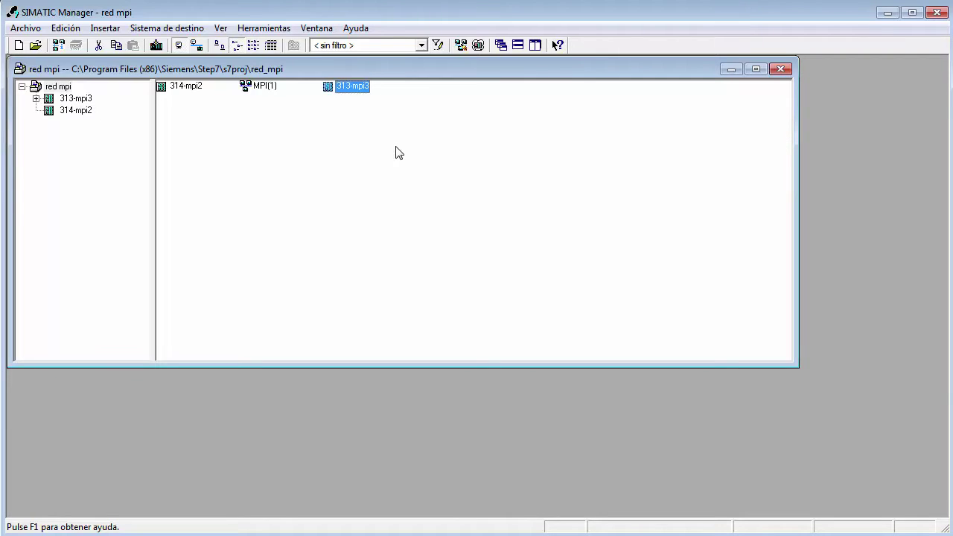
- Insert a third SIMATIC 300 station into the project and name it 313-mpi7
right_click(441, 108)
mouse_move(610, 196)
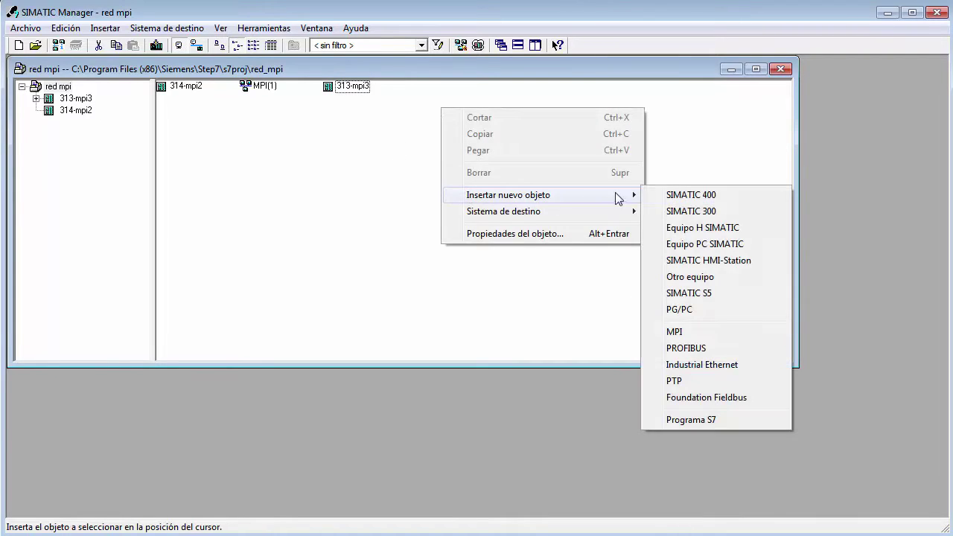
click(692, 212)
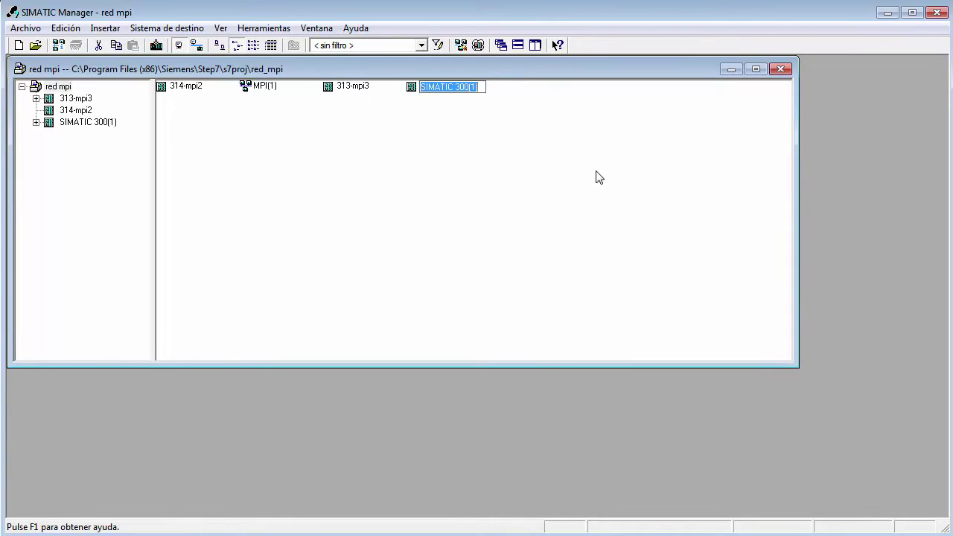
text(313)
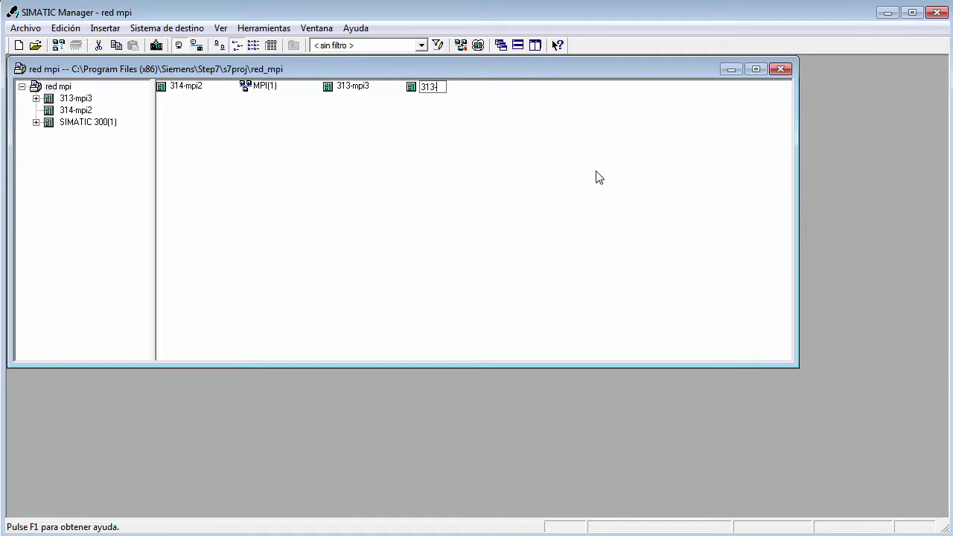
text(-mpi7)
key(Return)
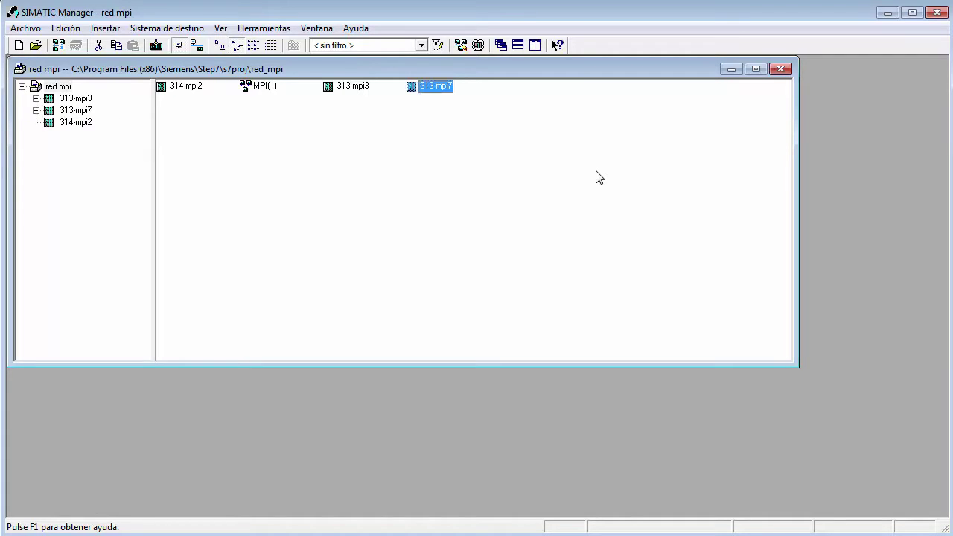
- Open the hardware configuration of station 314-mpi2 and move its window up so that it is fully usable
click(184, 89)
double_click(184, 90)
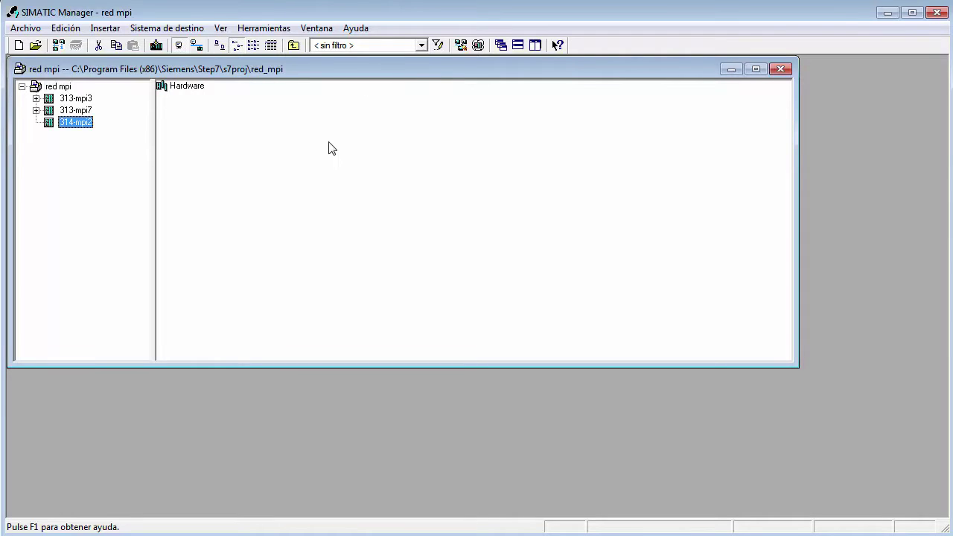
double_click(186, 87)
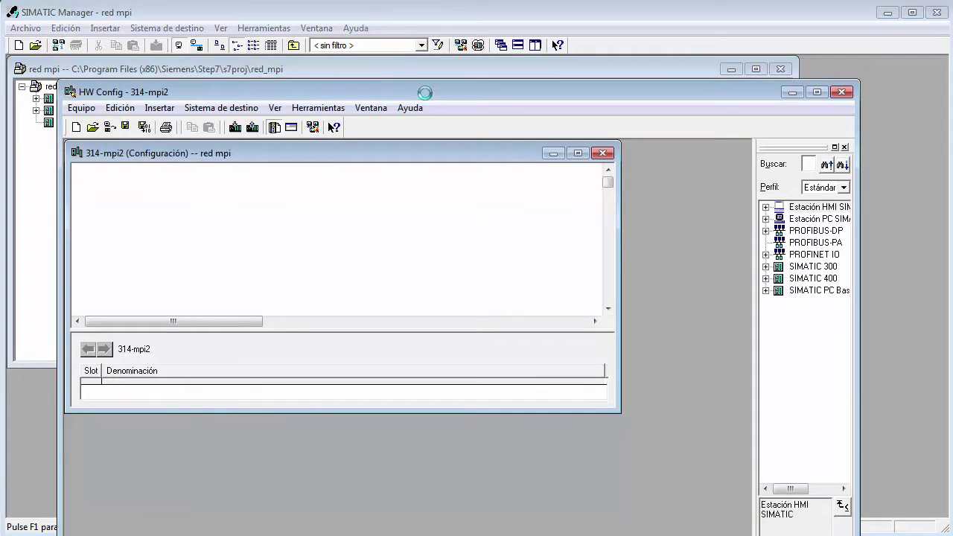
drag(424, 92, 425, 4)
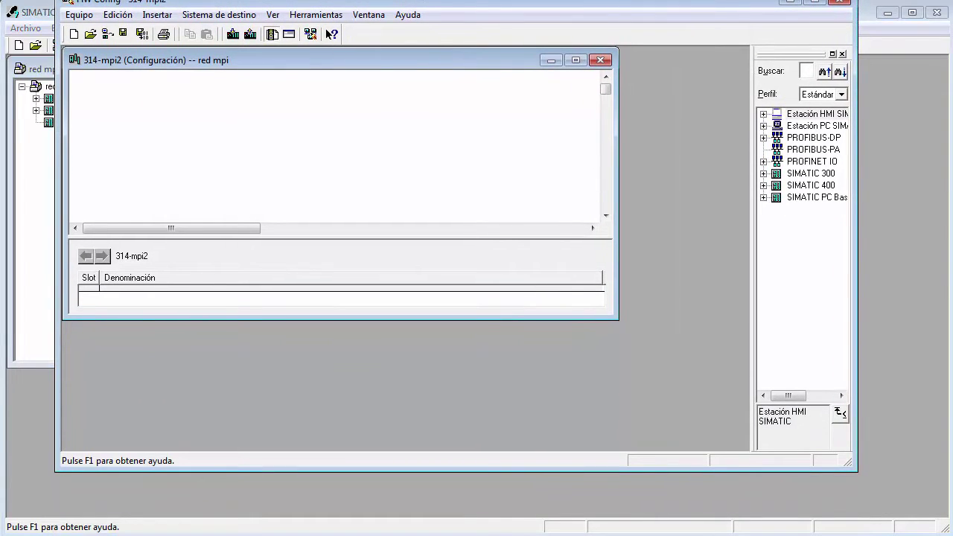
- Widen the hardware catalog and insert the SIMATIC 300 "Perfil soporte" rack into the 314-mpi2 configuration
click(763, 173)
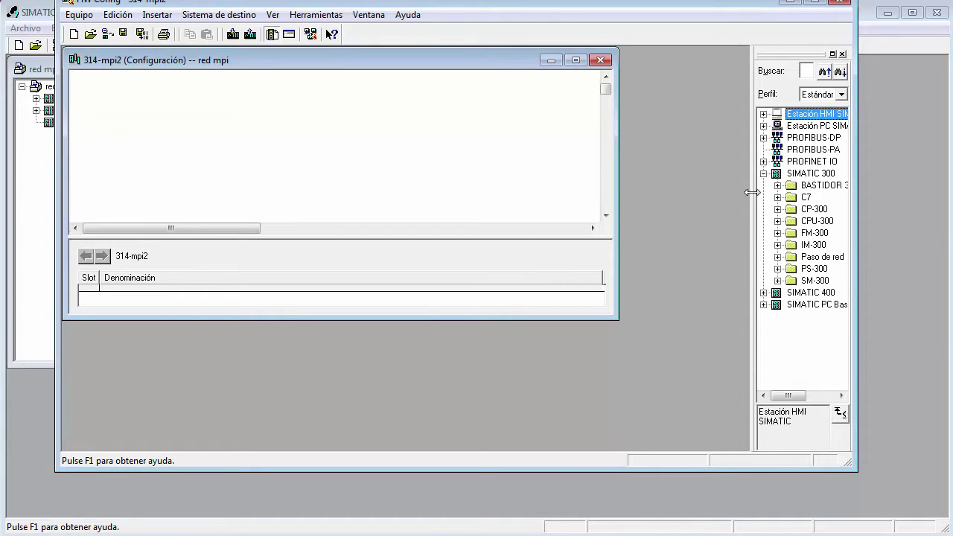
drag(723, 195, 662, 195)
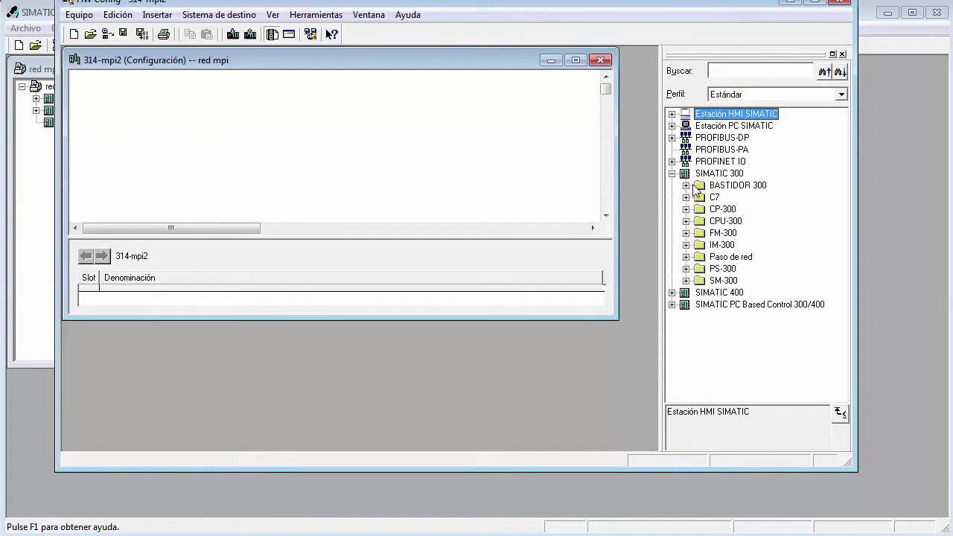
click(686, 185)
double_click(737, 197)
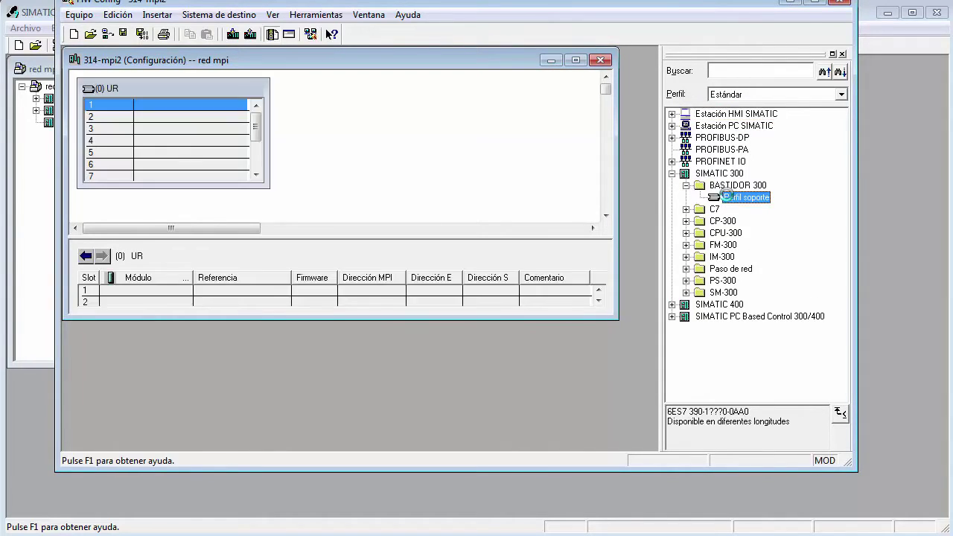
- Insert CPU 314C-2 DP 6ES7 314-6CG03-0AB0 V2.0 into slot 2 of the 314-mpi2 rack, leaving its PROFIBUS interface unconnected
click(685, 233)
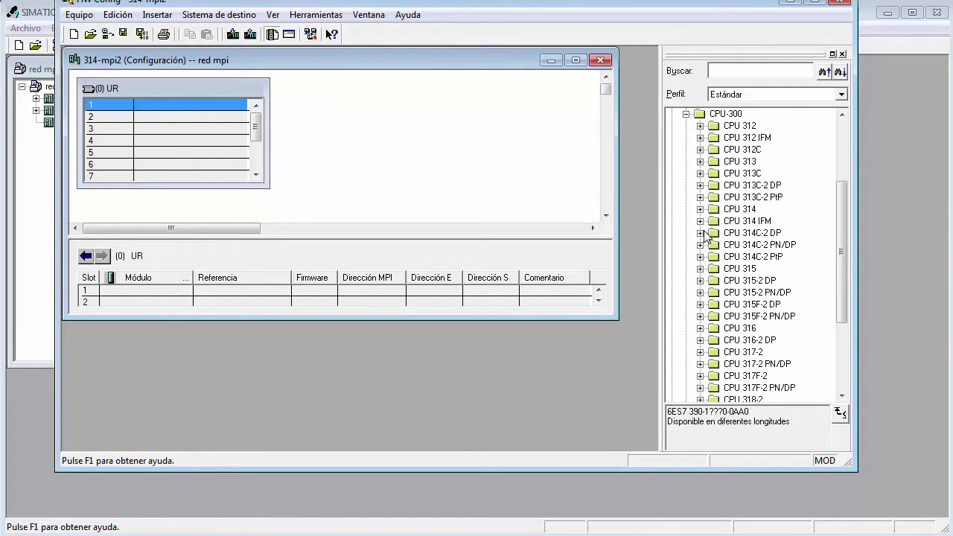
click(700, 233)
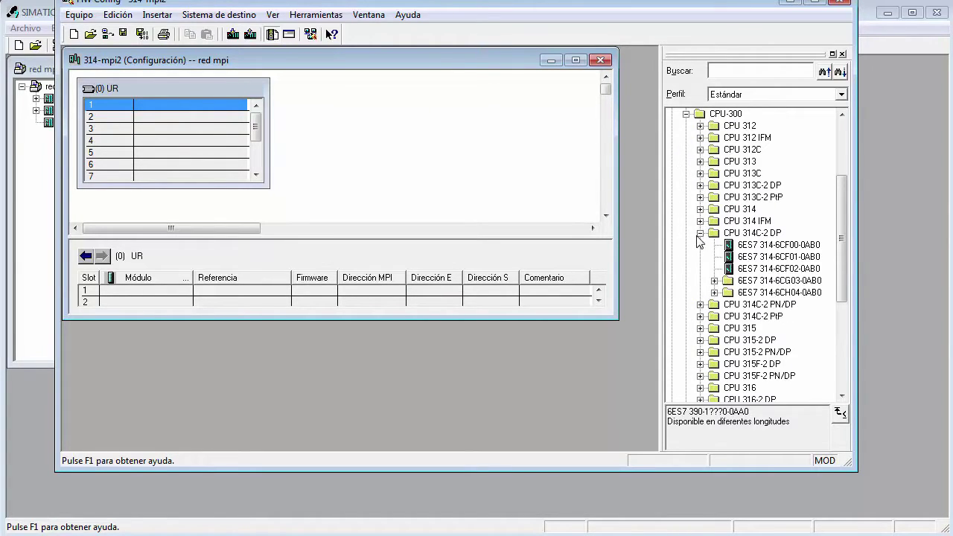
click(715, 281)
click(759, 281)
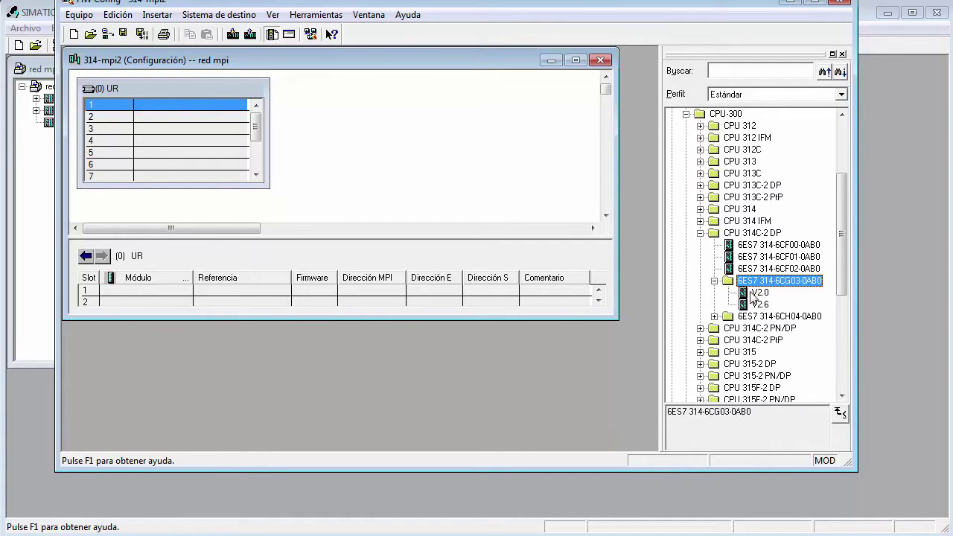
double_click(749, 294)
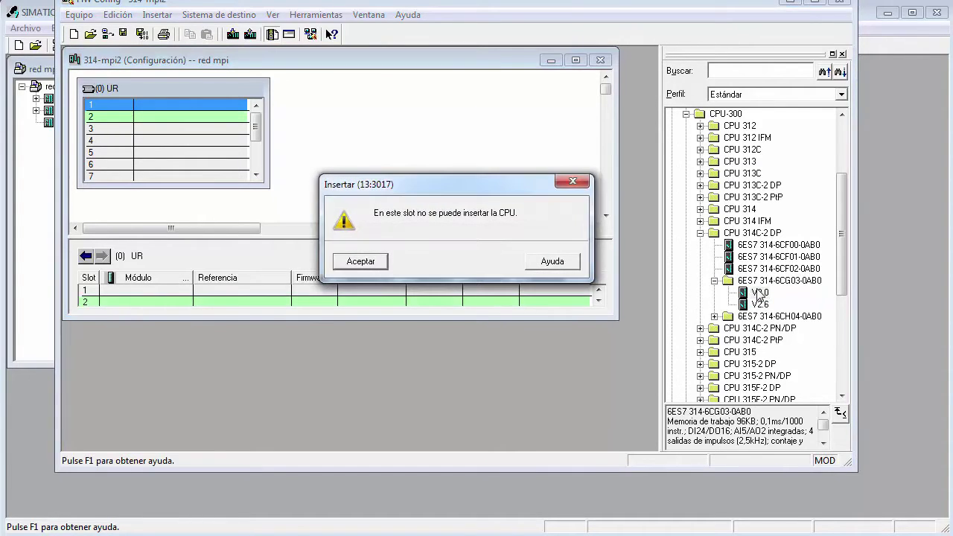
click(360, 261)
drag(758, 292, 155, 123)
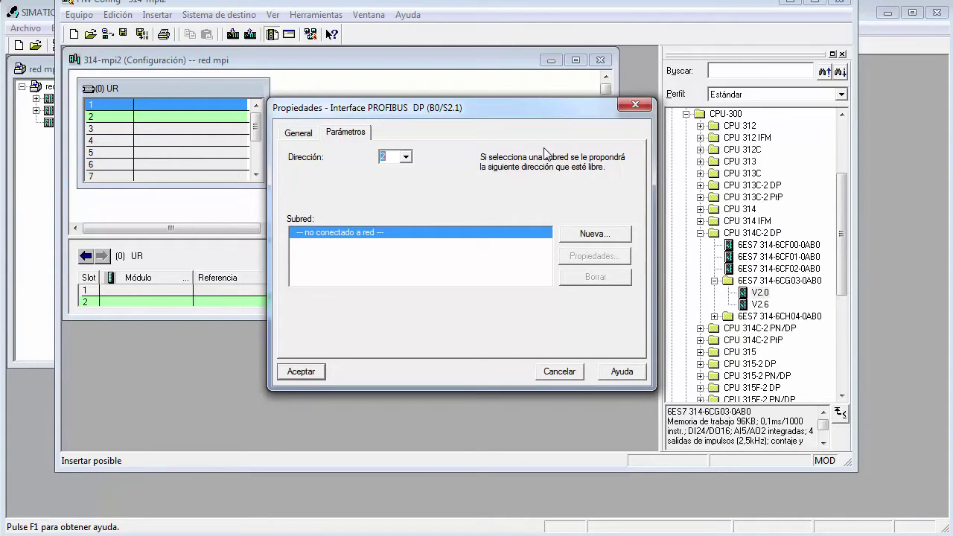
click(305, 371)
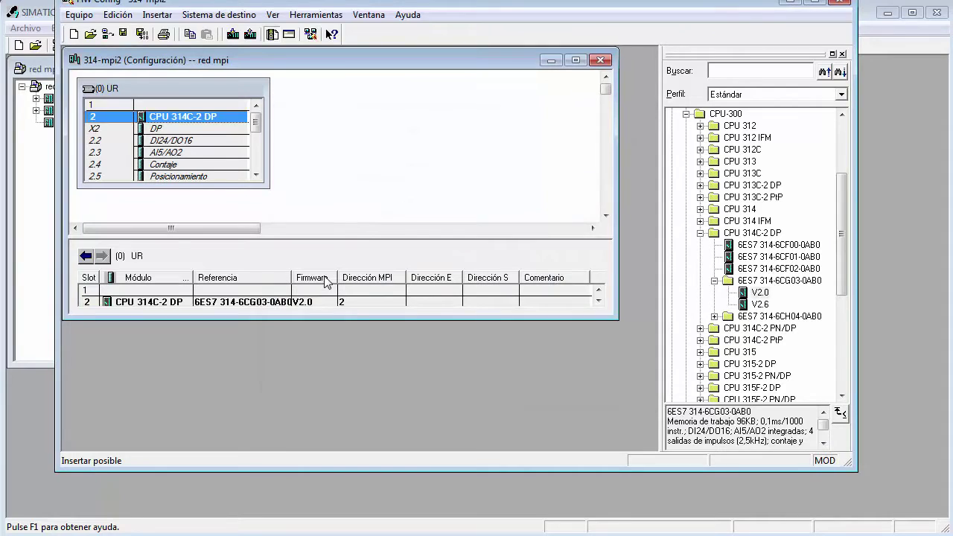
- Enlarge the 314-mpi2 configuration window, its lower module table and the rack so that more slots fit
drag(334, 321, 335, 397)
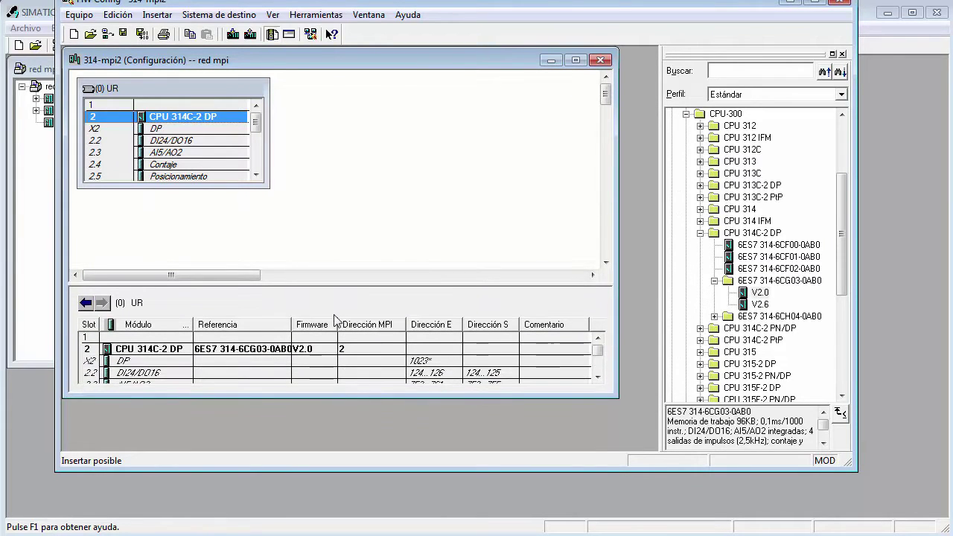
drag(335, 287, 335, 249)
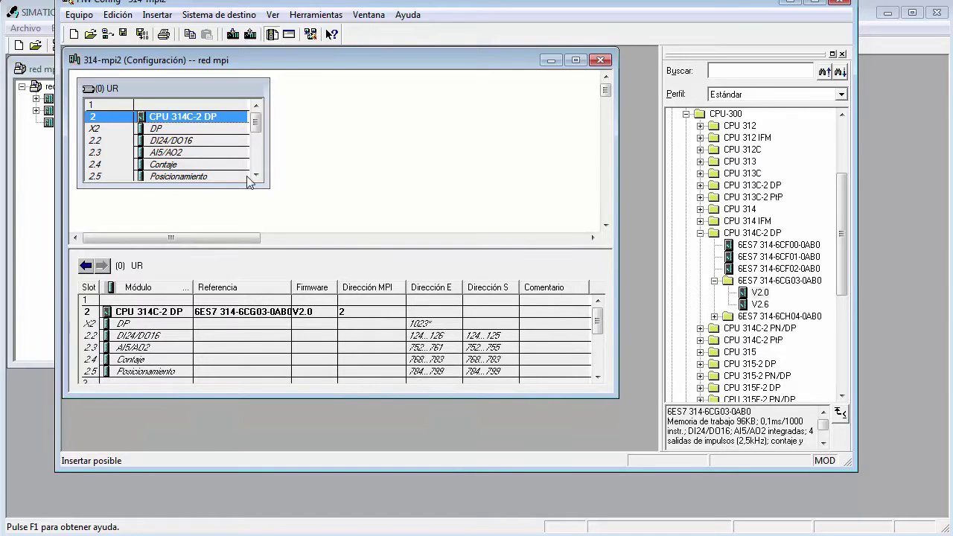
drag(250, 183, 250, 213)
- Search the hardware catalog for sm322 and insert the SM 322 DO8xDC24V/2A module 6ES7 322-1BF01-0AA0 into slot 4
click(173, 201)
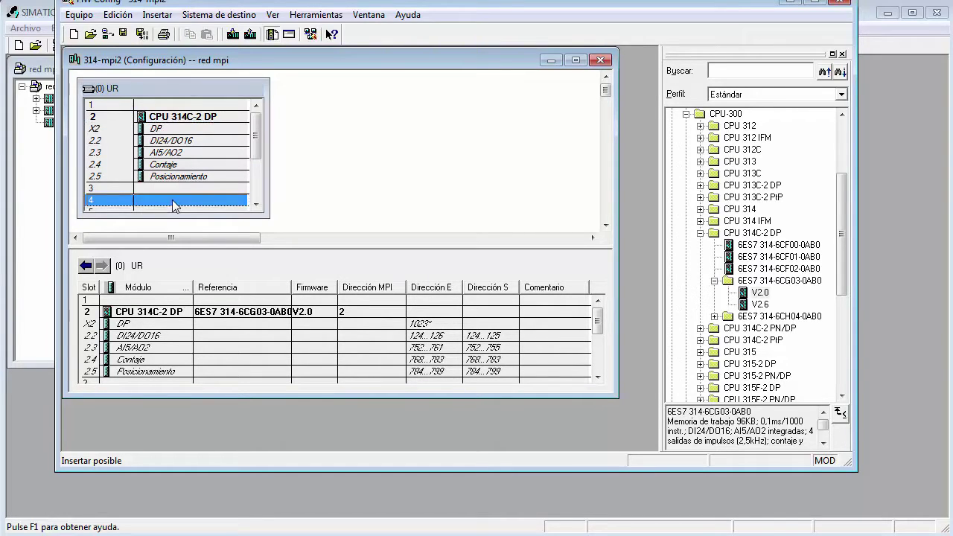
click(700, 233)
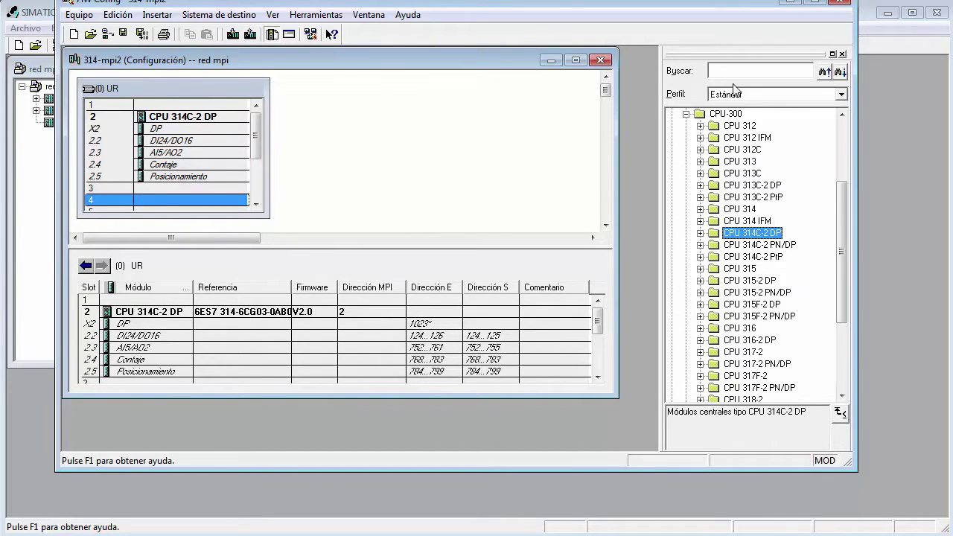
click(727, 69)
text(s)
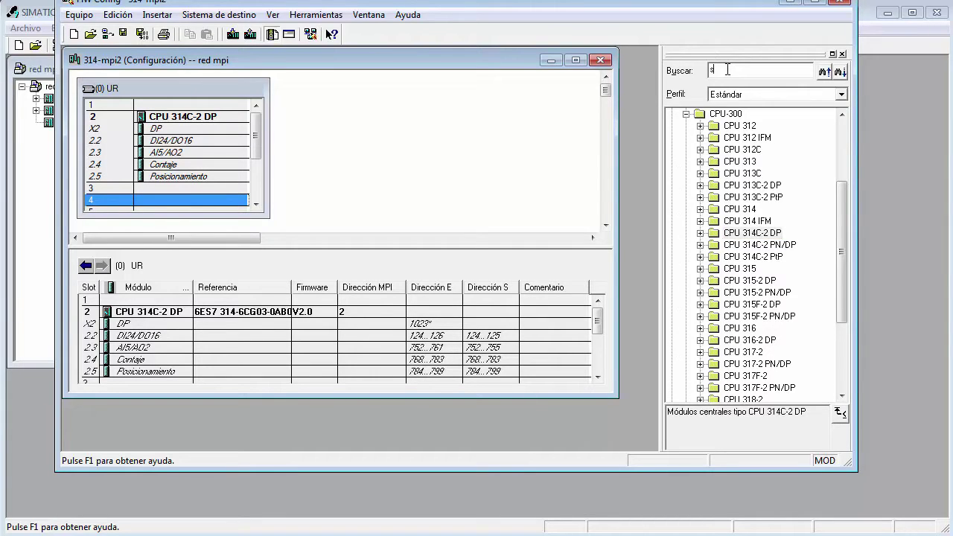
text(m322)
key(Return)
click(740, 341)
scroll(737, 356, down, 1)
scroll(737, 357, down, 2)
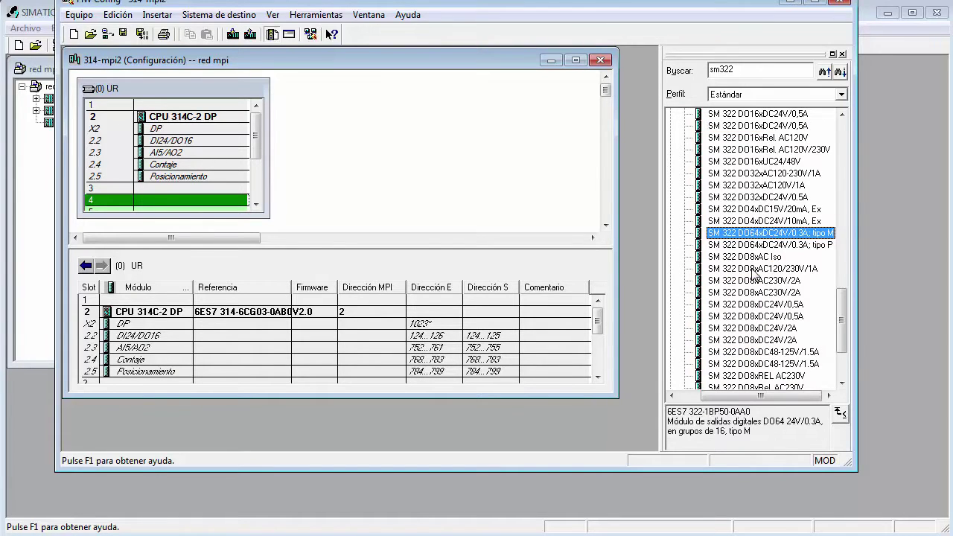
scroll(740, 333, down, 2)
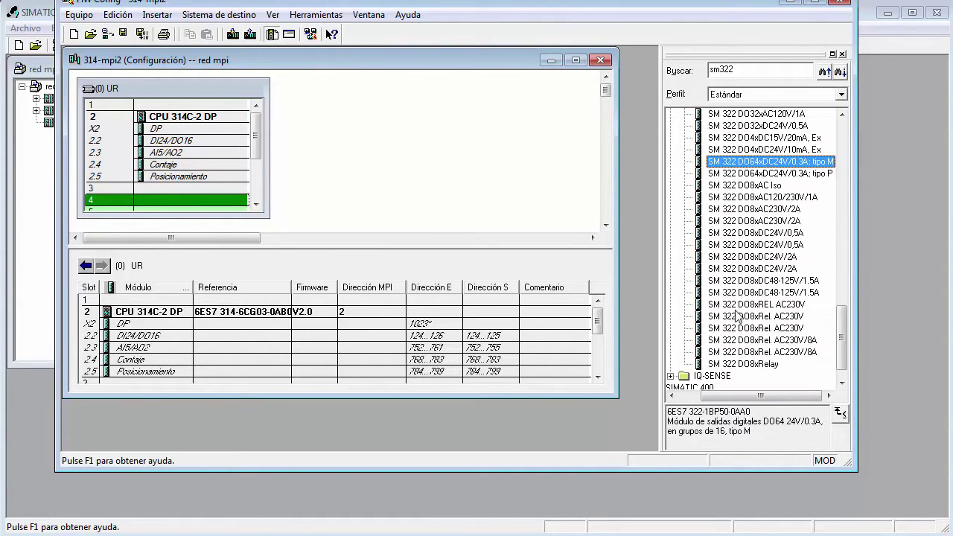
click(729, 269)
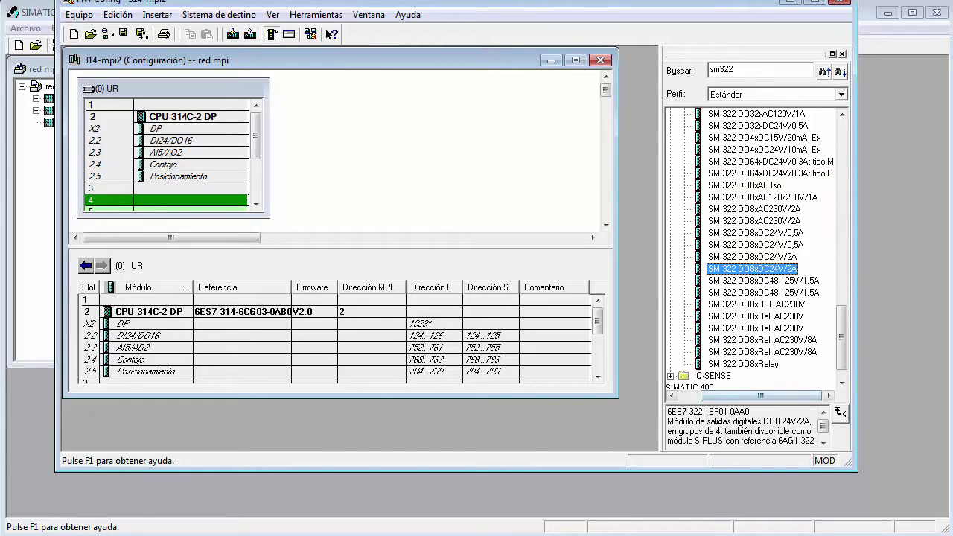
drag(745, 277, 745, 273)
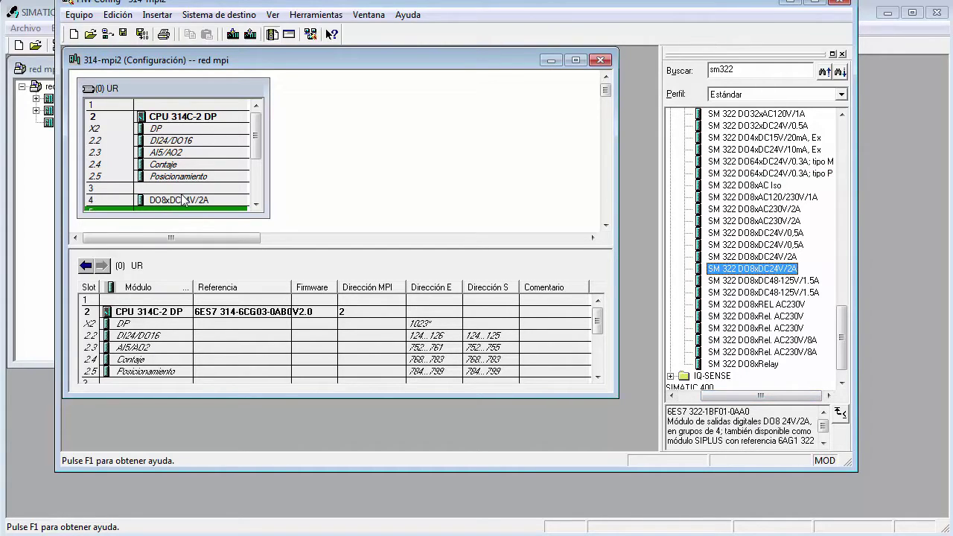
- Save and compile the 314-mpi2 hardware configuration and close it
click(143, 35)
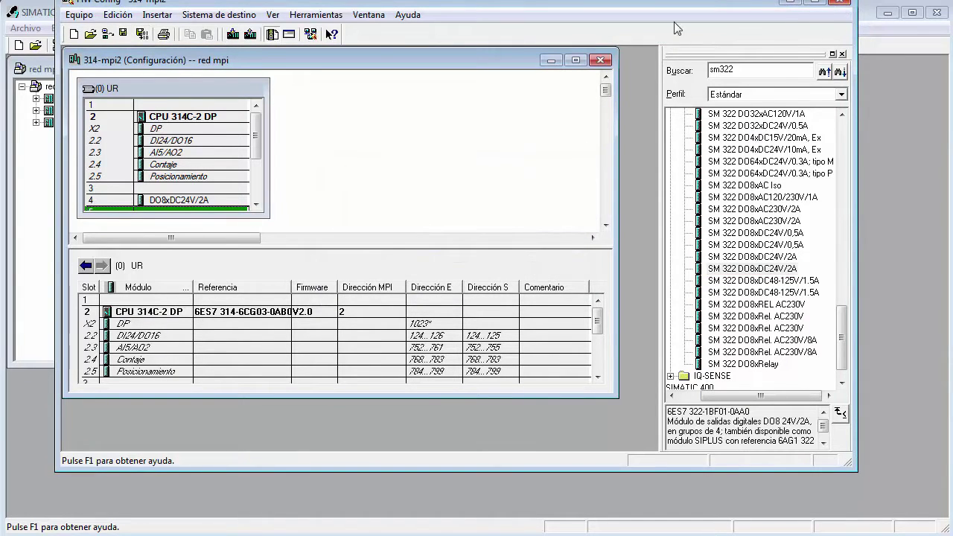
key(alt+F4)
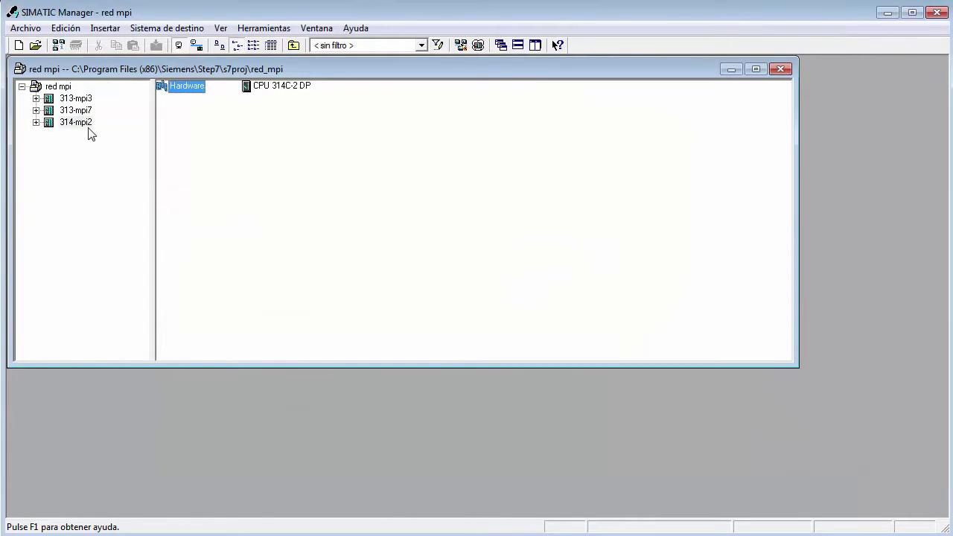
- Open the hardware configuration of station 313-mpi3 and insert the SIMATIC 300 "Perfil soporte" rack
click(78, 99)
double_click(197, 87)
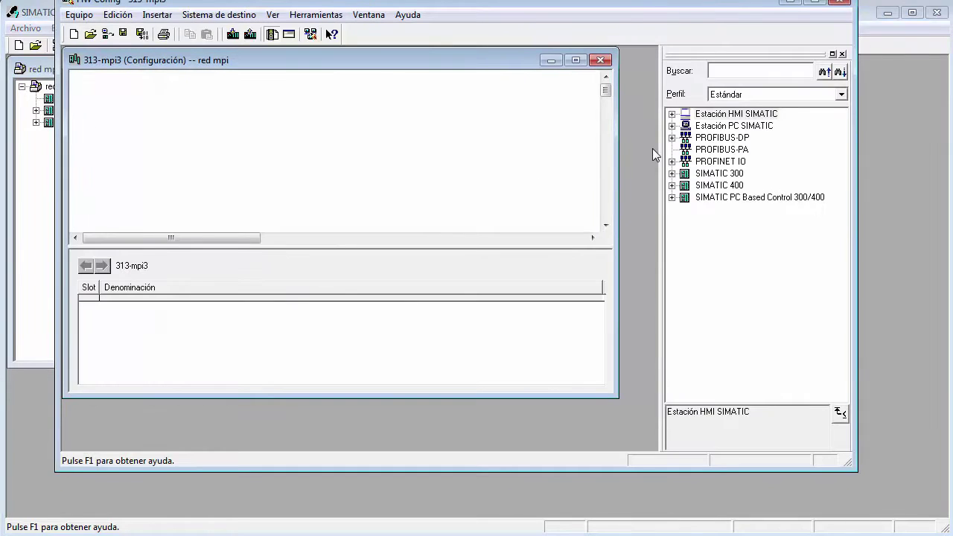
click(672, 173)
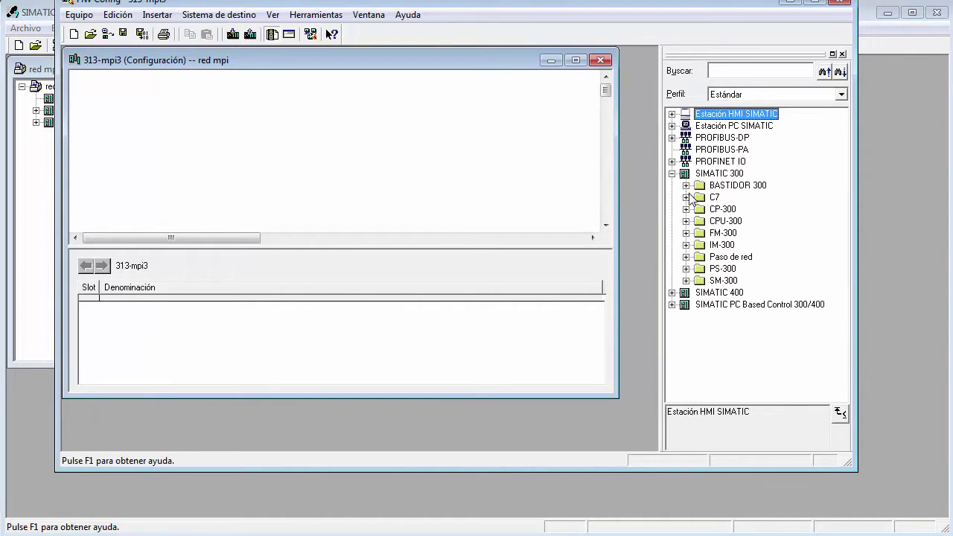
click(686, 186)
double_click(721, 197)
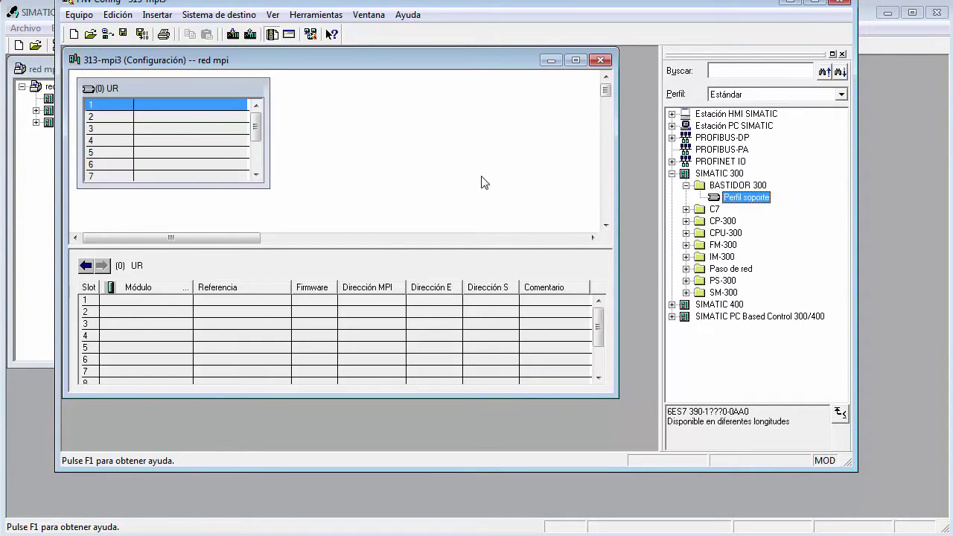
- Insert CPU 313C 6ES7 313-5BE01-0AB0 into slot 2 of the 313-mpi3 rack
click(686, 233)
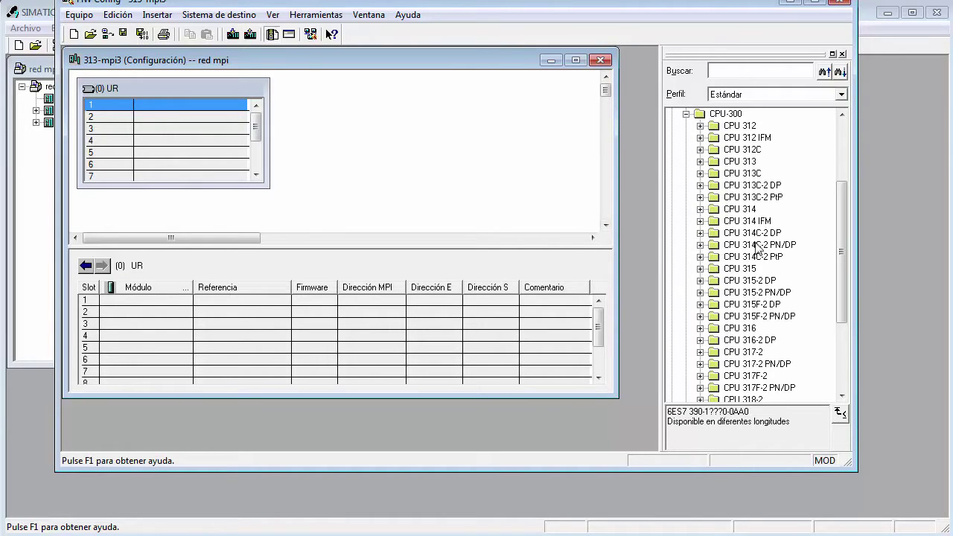
click(700, 174)
click(768, 198)
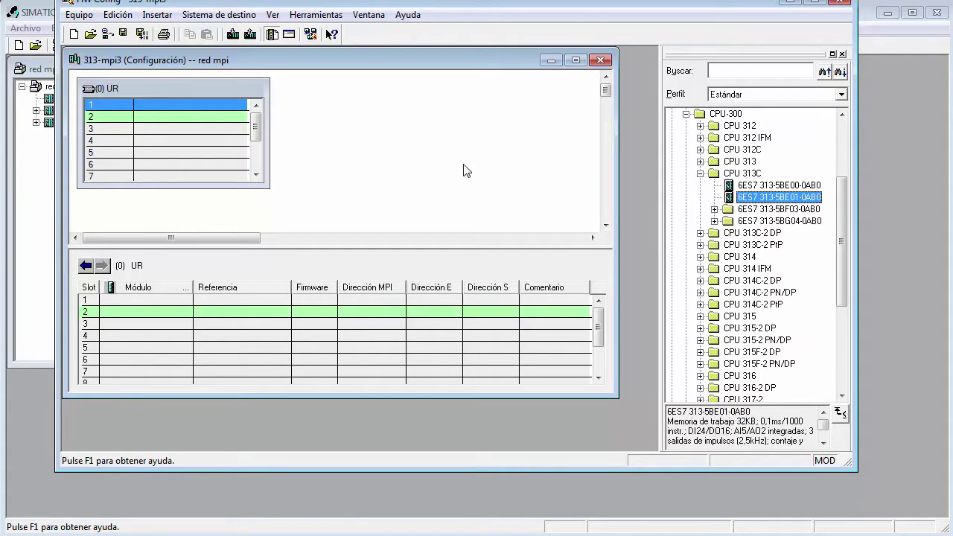
click(169, 117)
double_click(765, 198)
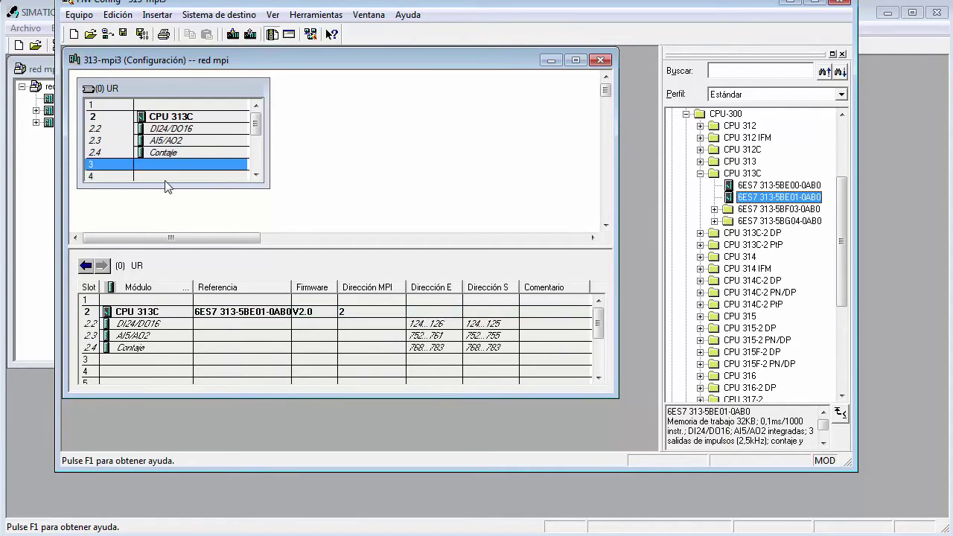
- Insert PROFIBUS module CP 342-5 6GK7 342-5DA02-0XE0 V5.0 into slot 4 without connecting it to a subnet, and close the 313-mpi3 configuration
click(700, 174)
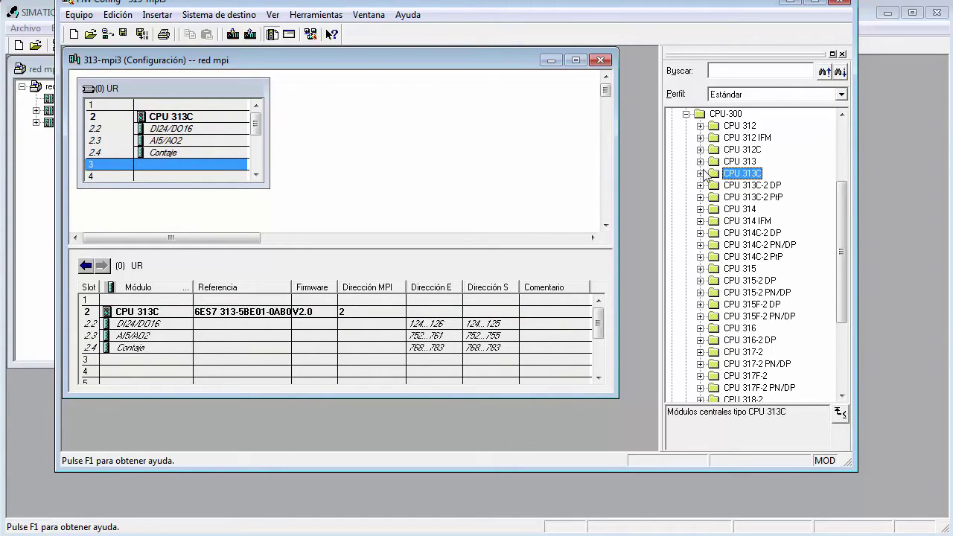
click(686, 114)
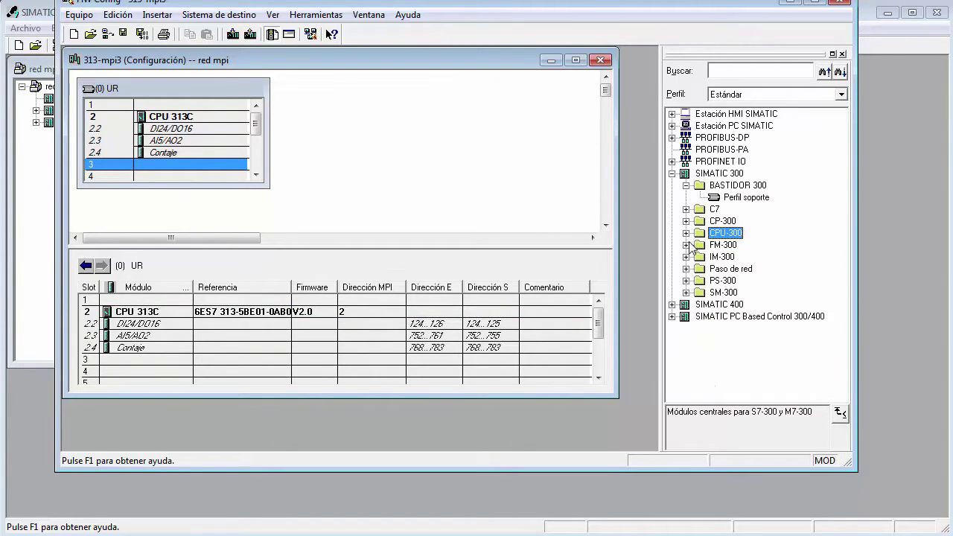
click(686, 221)
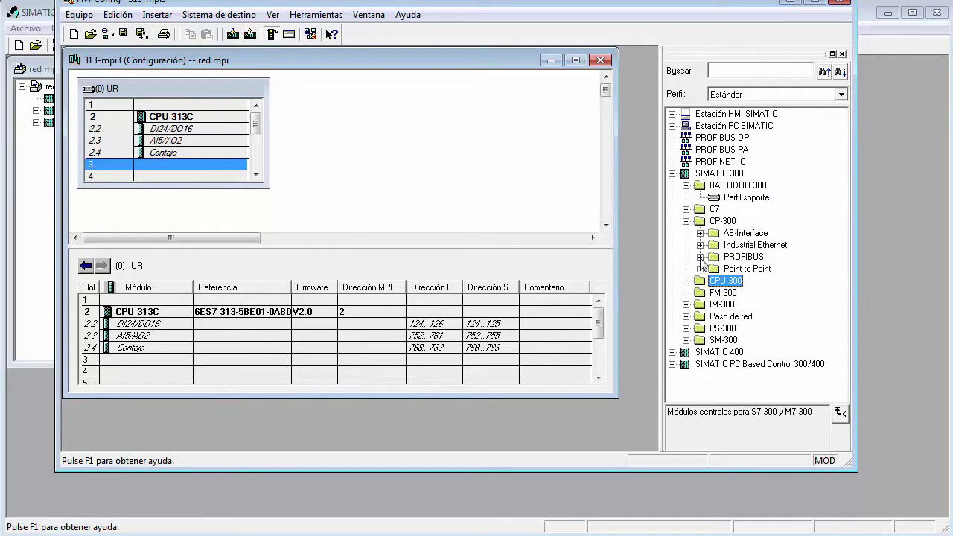
click(700, 257)
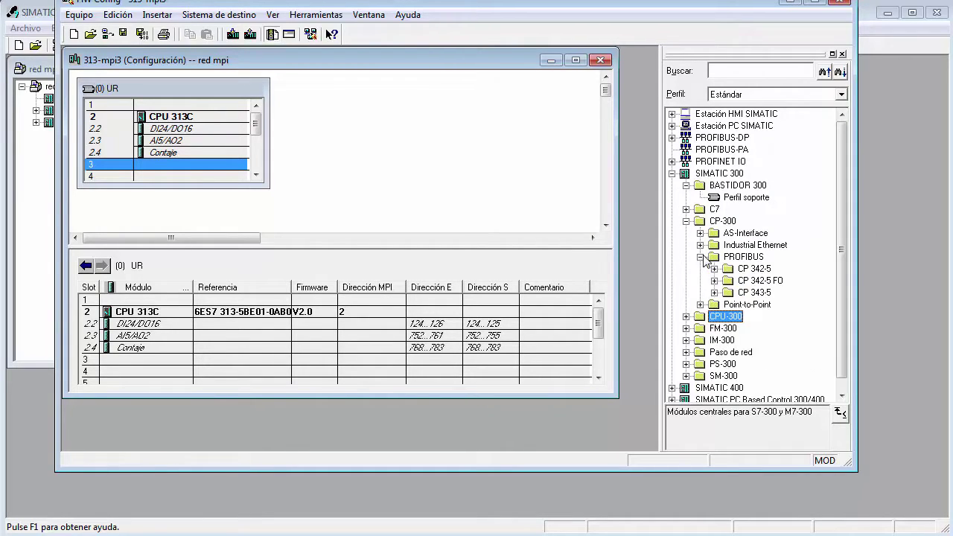
click(713, 268)
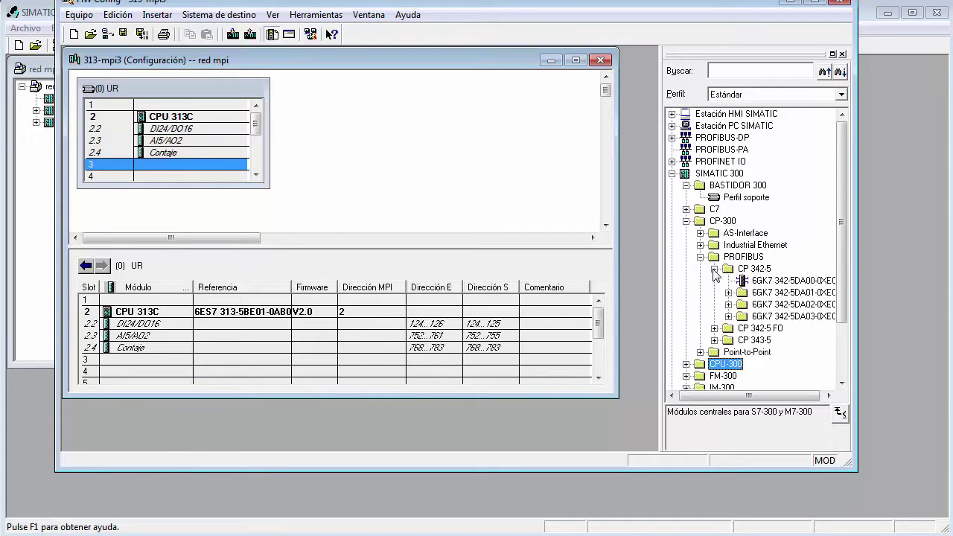
click(729, 305)
click(772, 329)
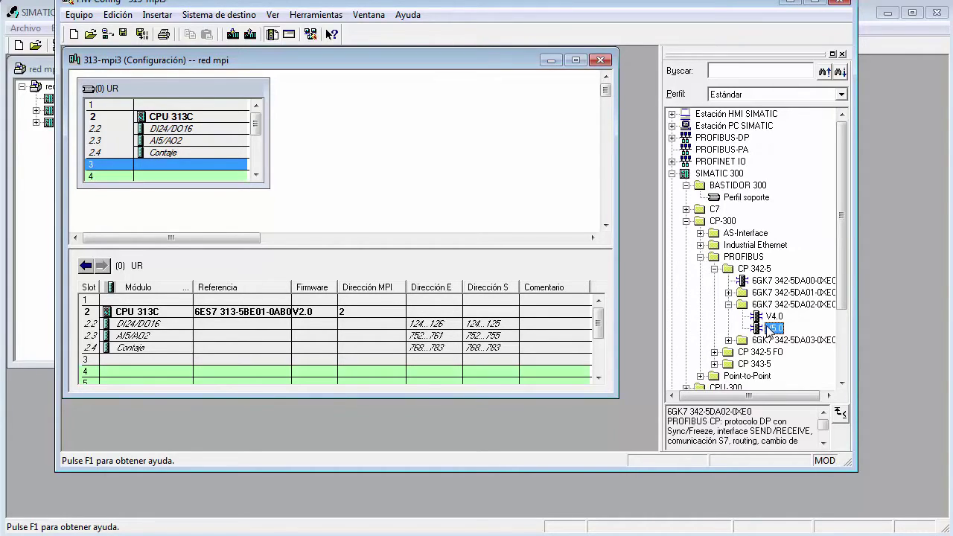
click(179, 176)
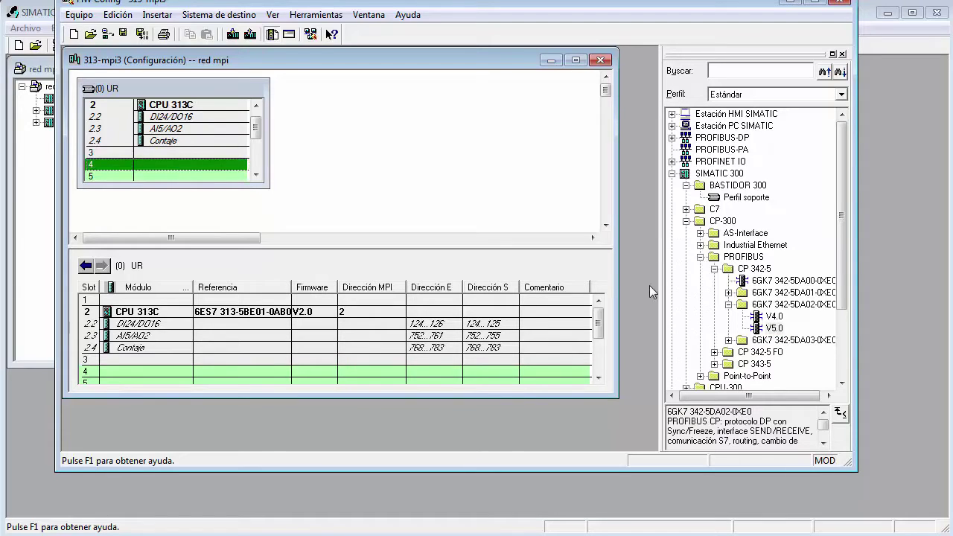
double_click(771, 329)
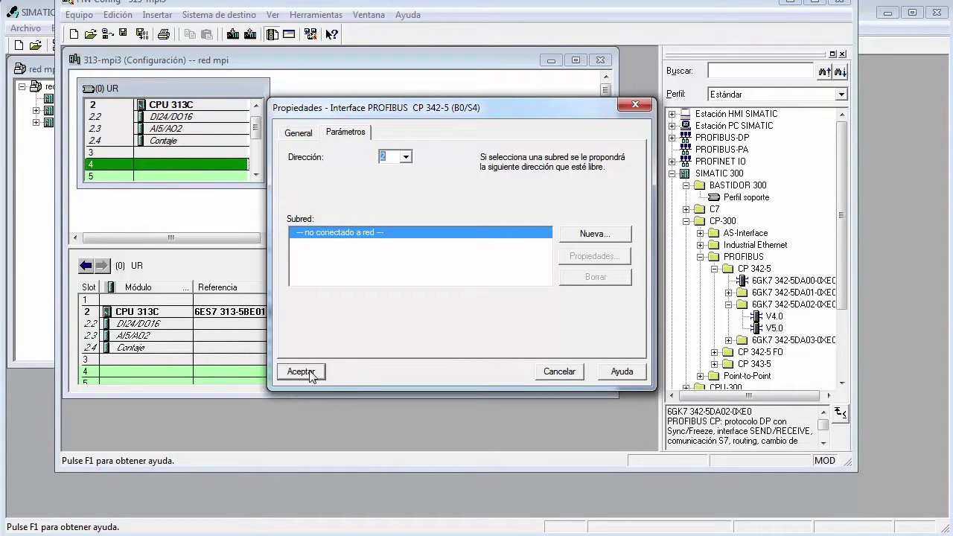
click(298, 134)
click(366, 134)
click(303, 370)
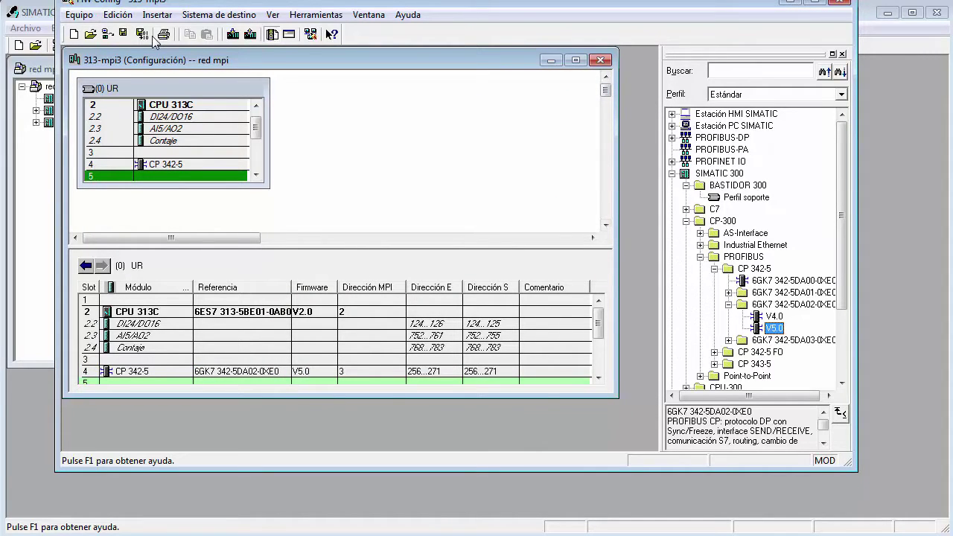
click(838, 3)
- Open the hardware configuration of station 313-mpi7 and insert the SIMATIC 300 "Perfil soporte" rack
click(75, 110)
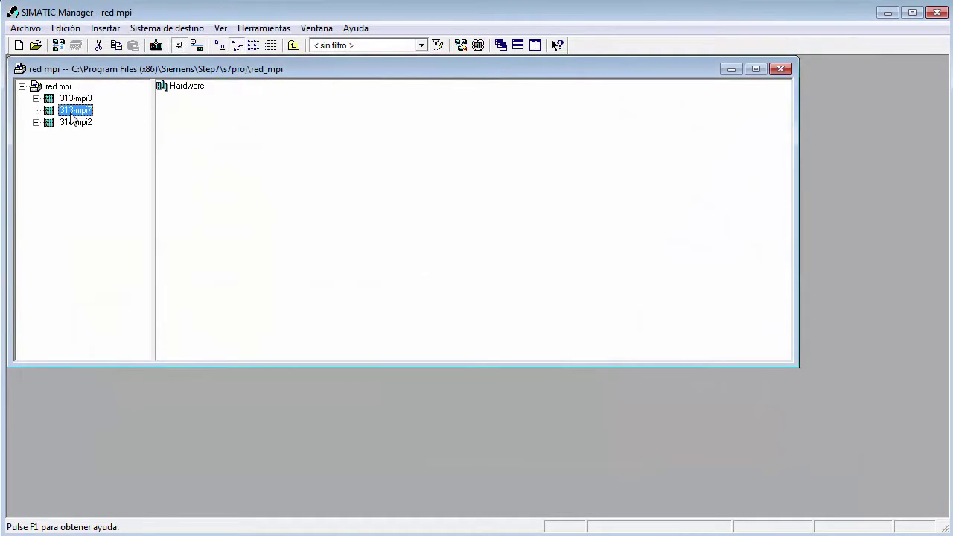
double_click(183, 89)
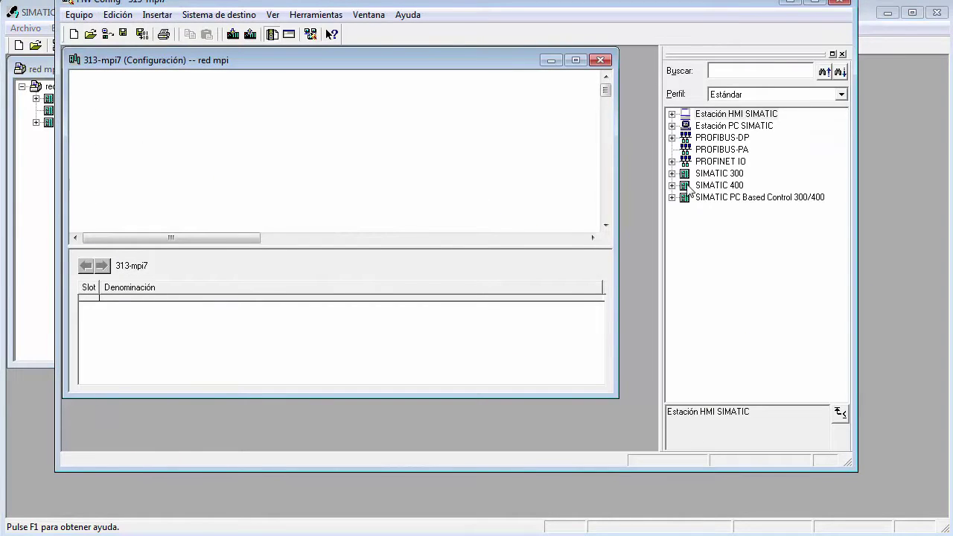
click(671, 173)
click(686, 185)
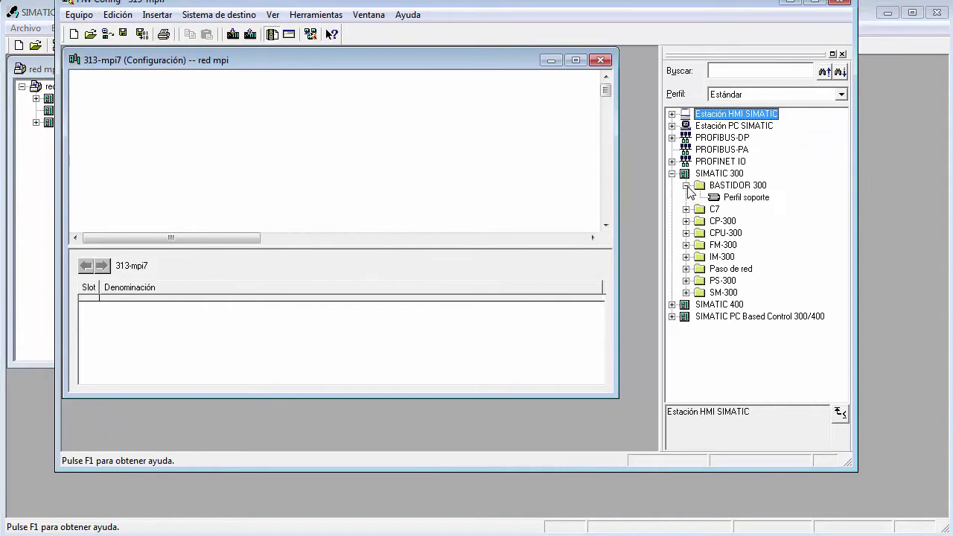
double_click(736, 199)
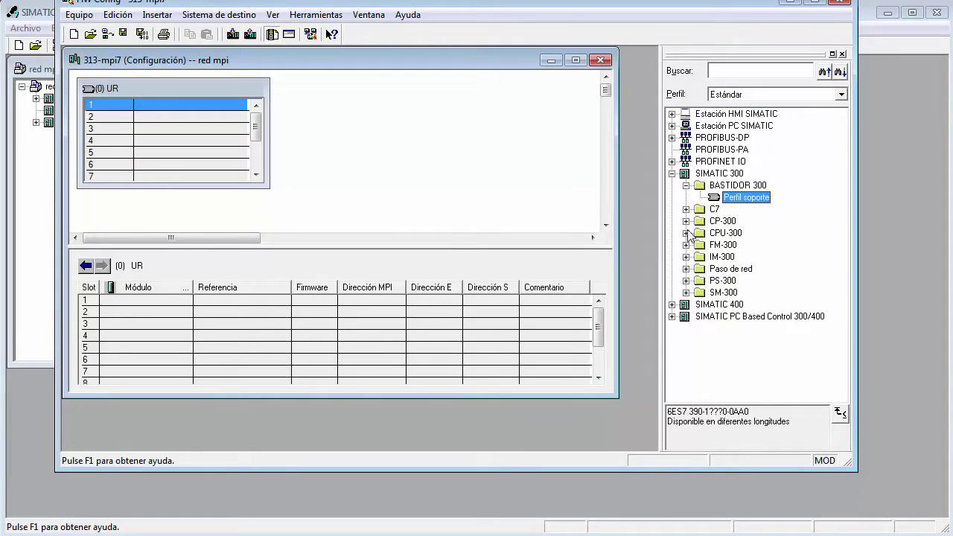
- Insert CPU 313C 6ES7 313-5BE01-0AB0 into slot 2 of the 313-mpi7 rack
click(686, 233)
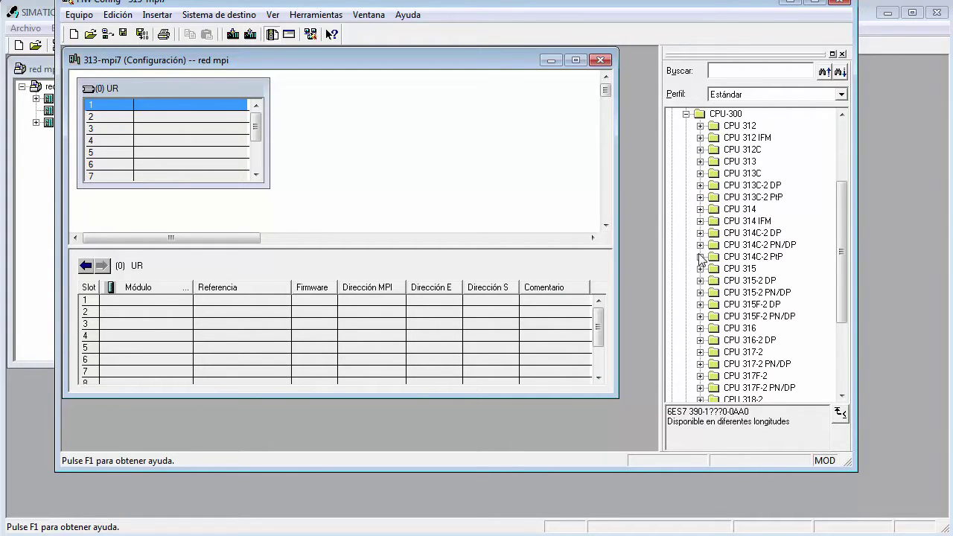
click(700, 174)
drag(752, 196, 213, 117)
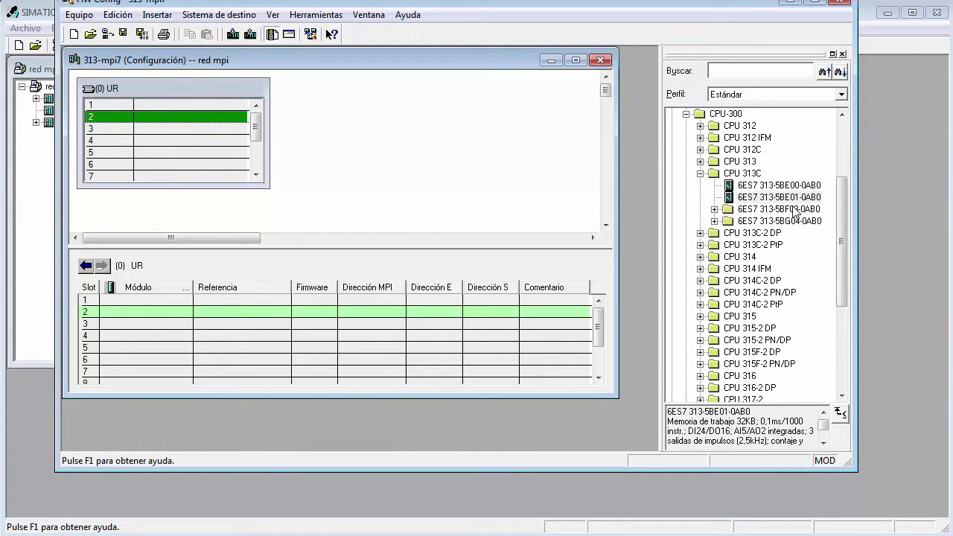
drag(759, 199, 159, 121)
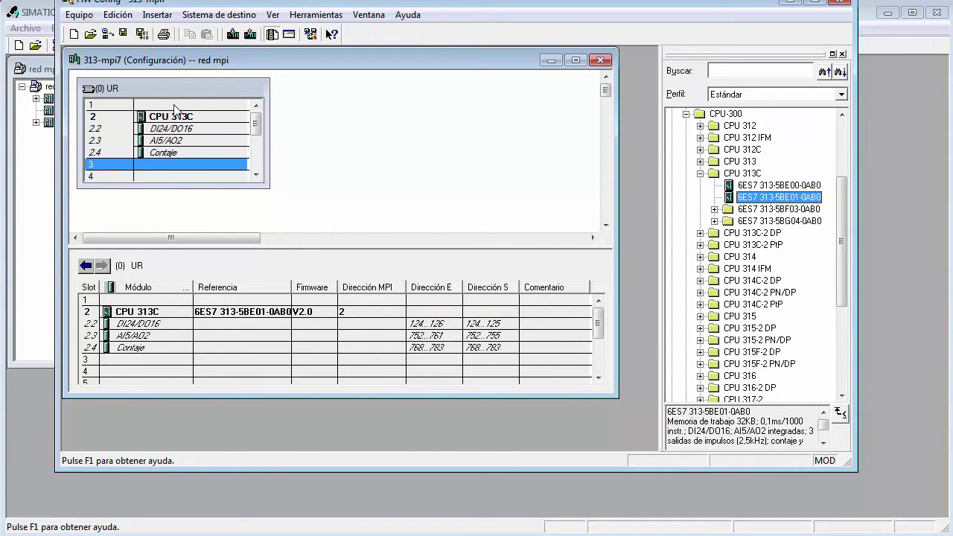
- Insert PROFIBUS module CP 342-5 6GK7 342-5DA02-0XE0 V5.0 into slot 4 of the 313-mpi7 rack without connecting it to a subnet
click(163, 178)
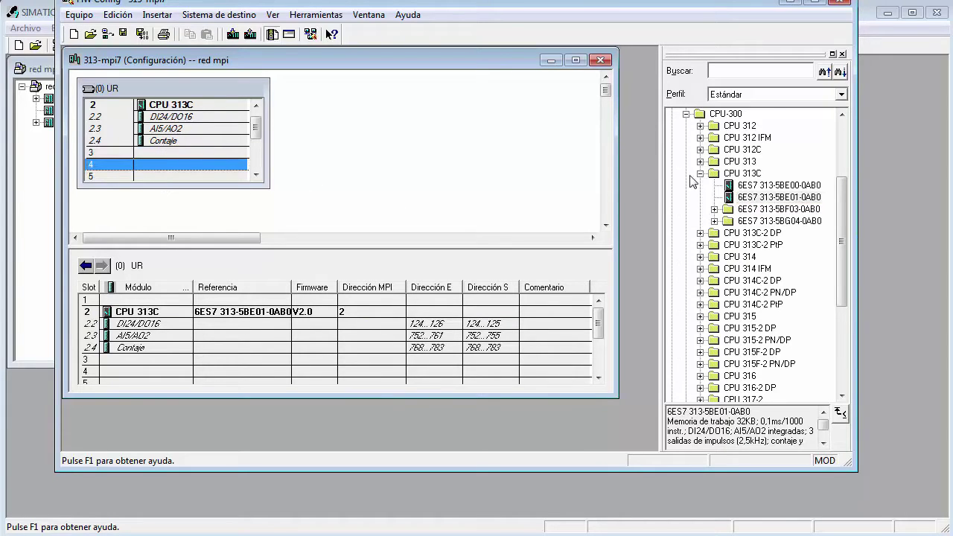
click(700, 173)
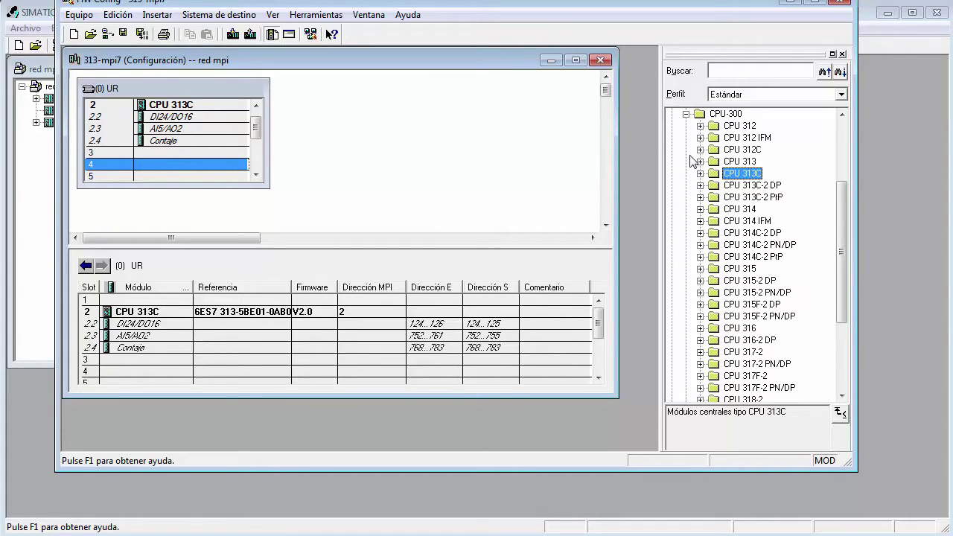
click(686, 114)
click(685, 221)
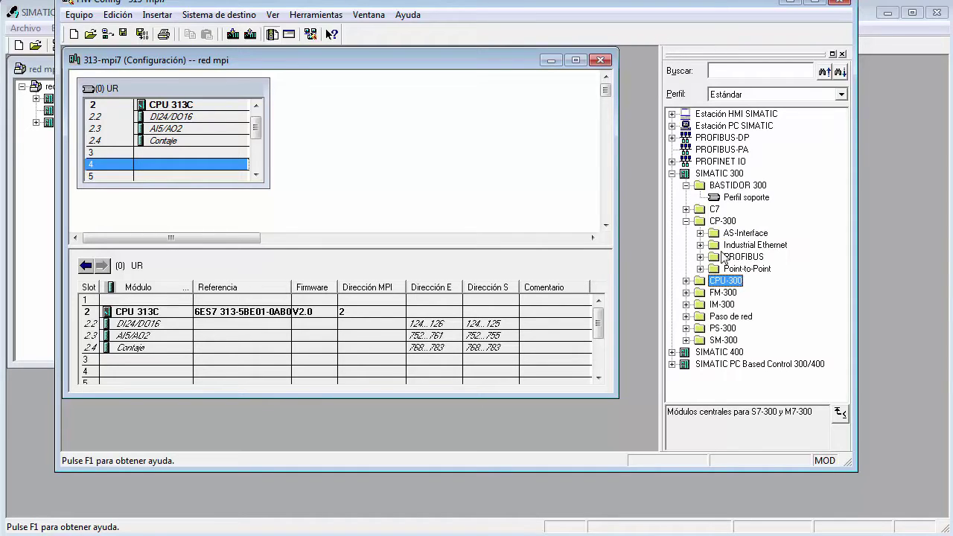
click(700, 234)
click(699, 233)
click(700, 256)
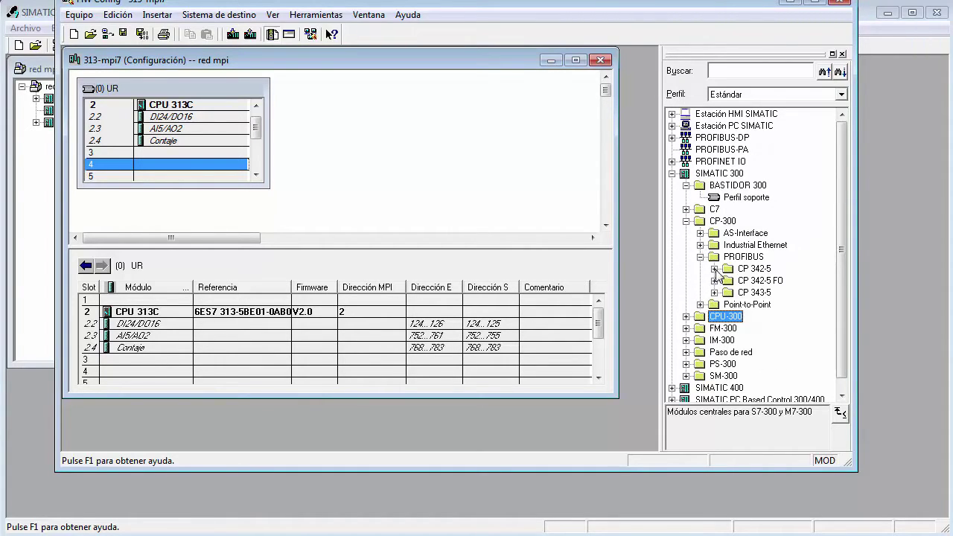
click(714, 269)
click(728, 305)
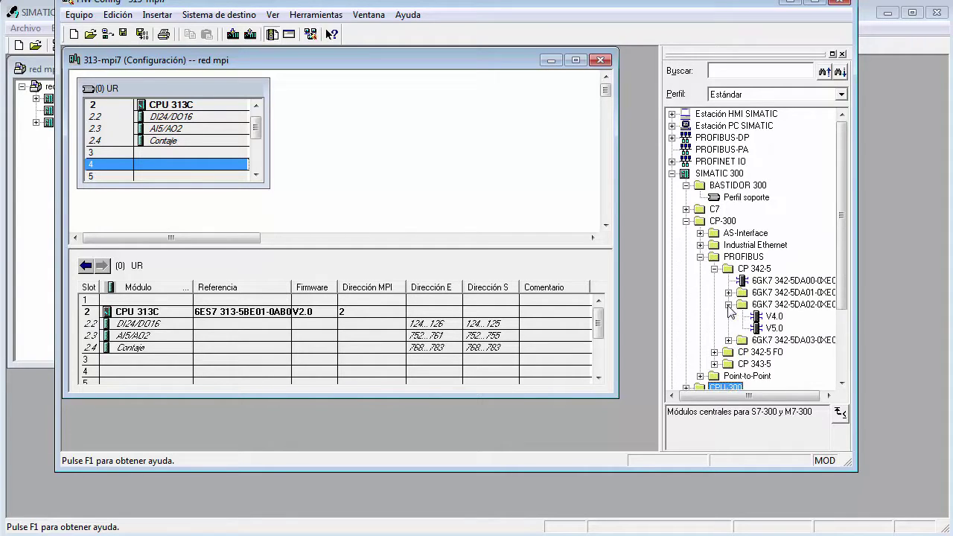
click(774, 329)
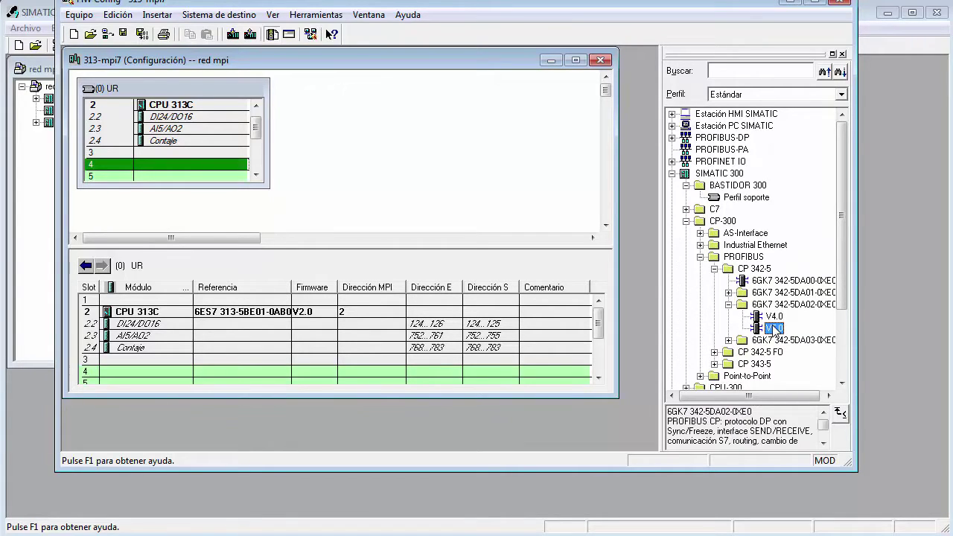
double_click(774, 328)
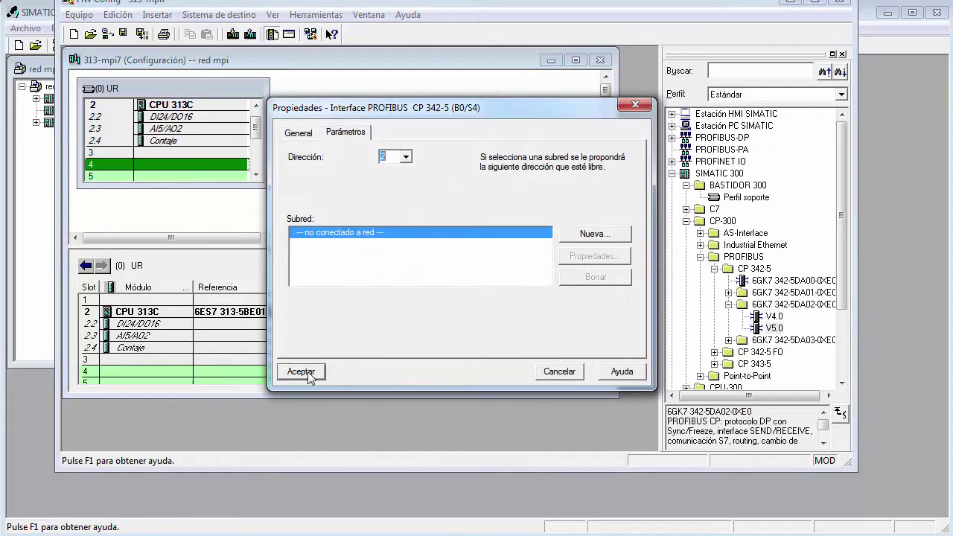
click(305, 370)
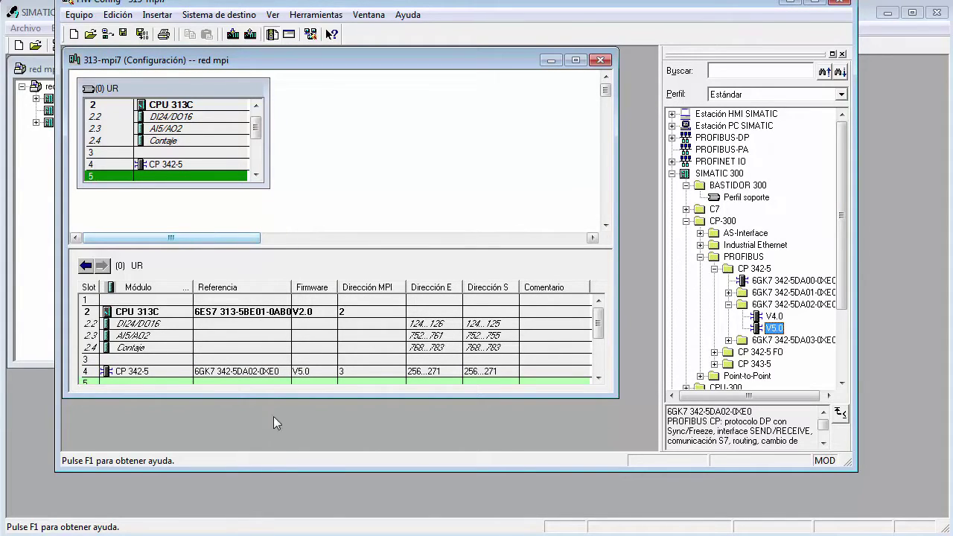
- Examine the address choices and subnets in the CPU 313C's MPI interface properties and close them without changes
click(360, 313)
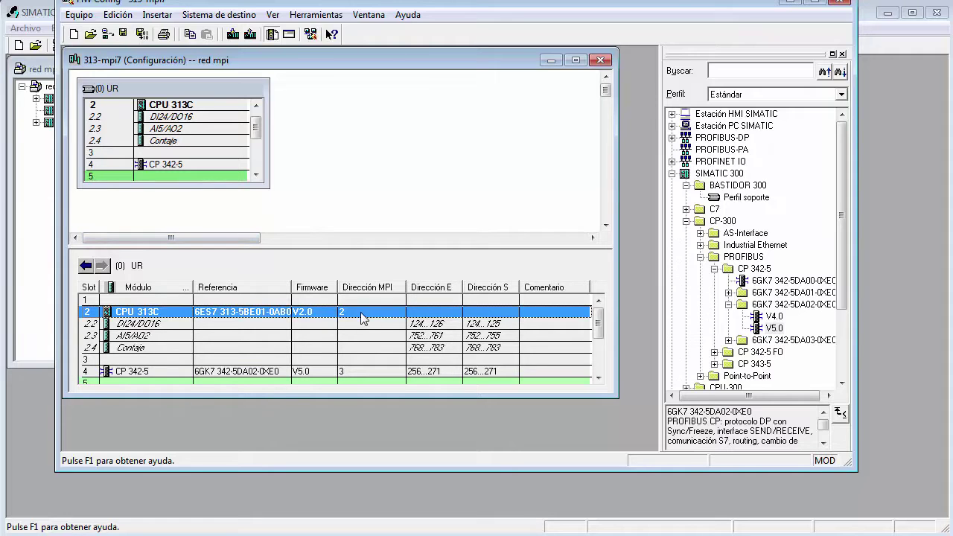
double_click(360, 312)
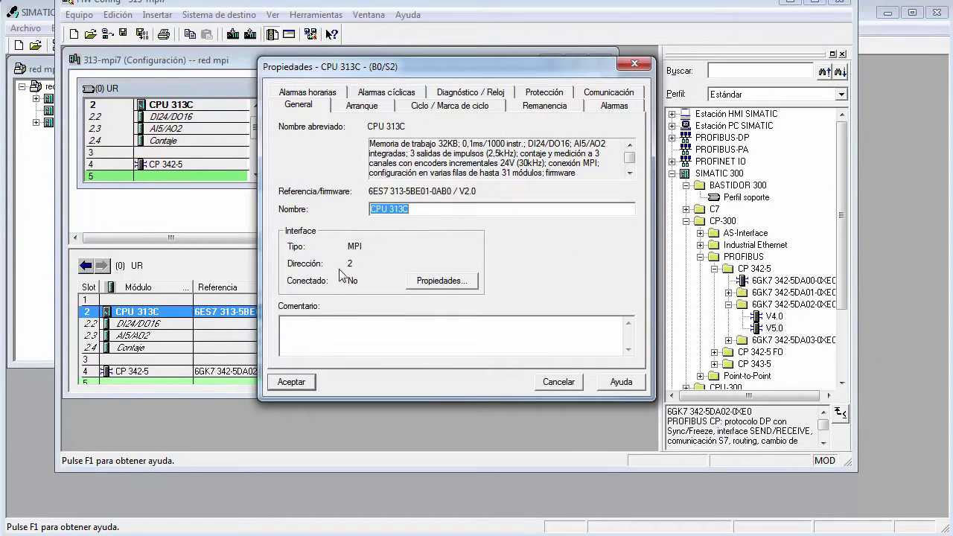
click(442, 281)
click(405, 157)
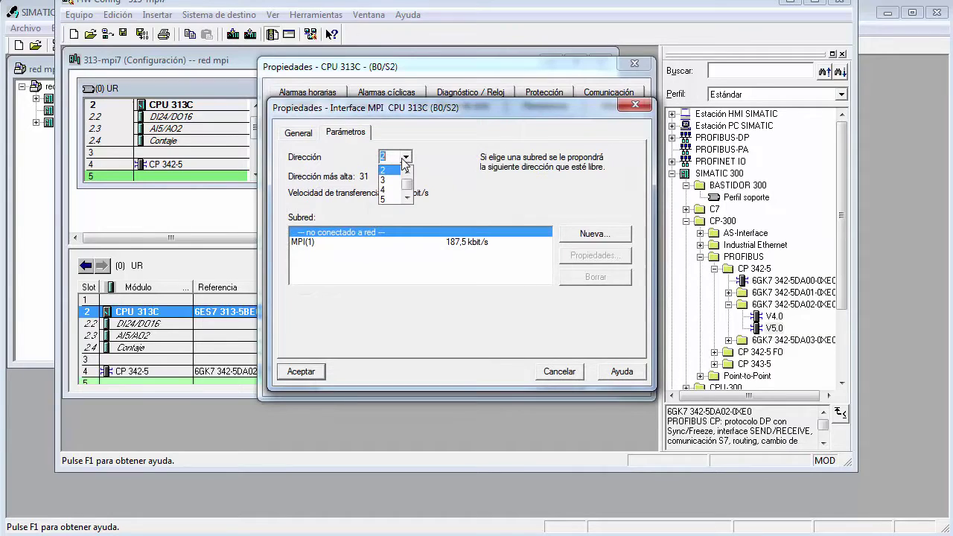
click(462, 145)
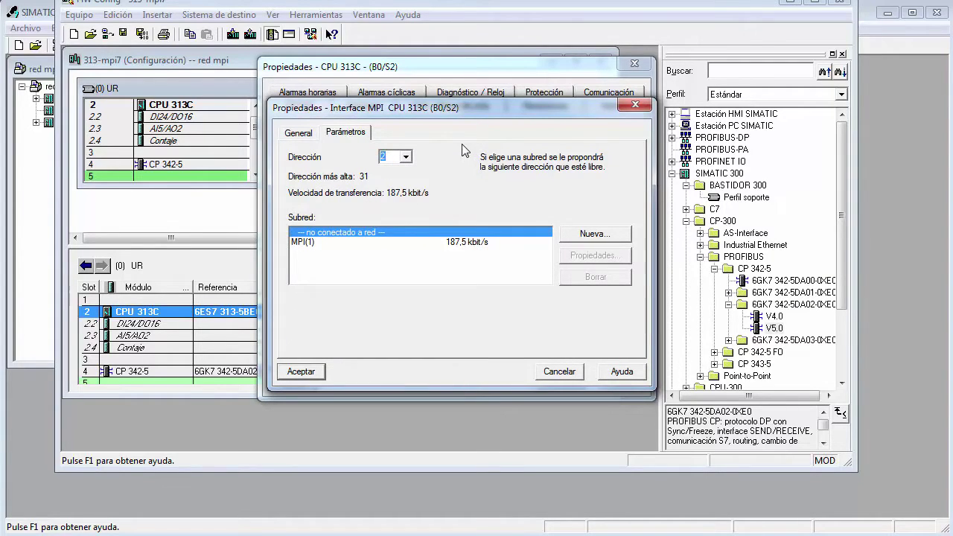
click(635, 105)
click(634, 64)
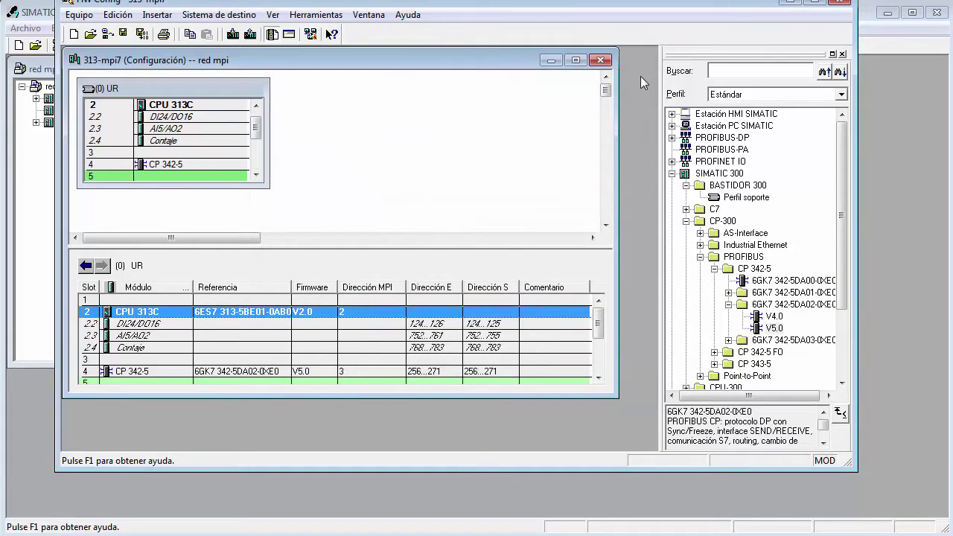
- Save and compile the 313-mpi7 hardware configuration and close it
click(143, 35)
click(842, 2)
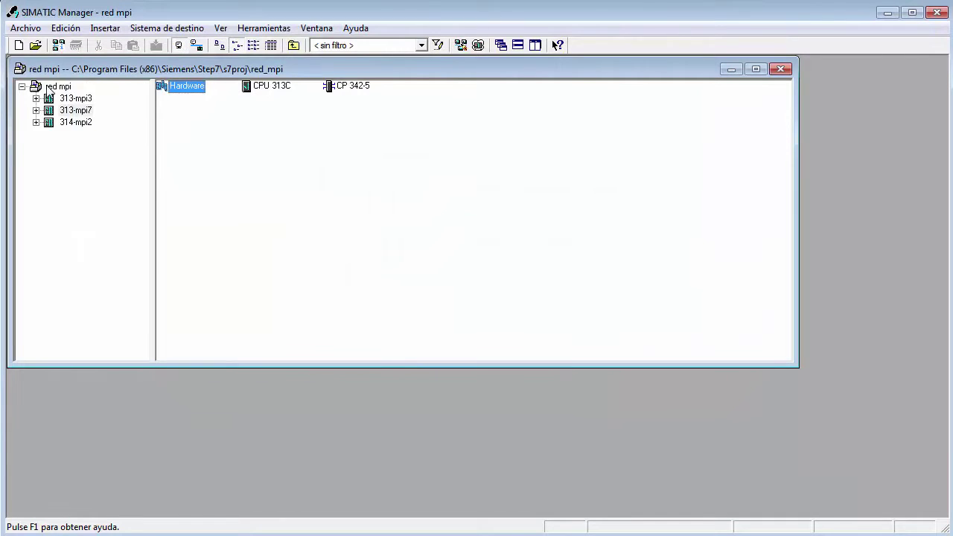
- Display the contents of the "red mpi" project as large icons
click(49, 89)
click(220, 29)
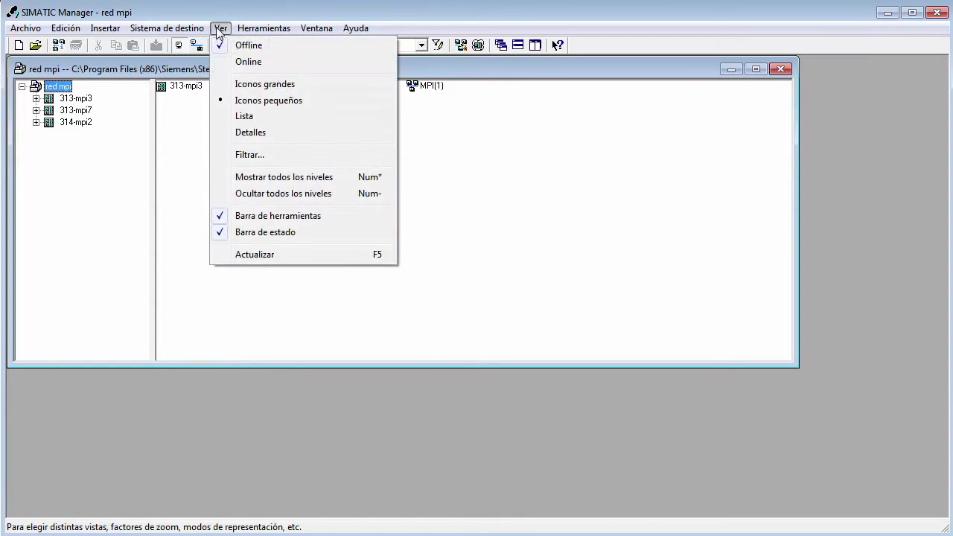
click(253, 84)
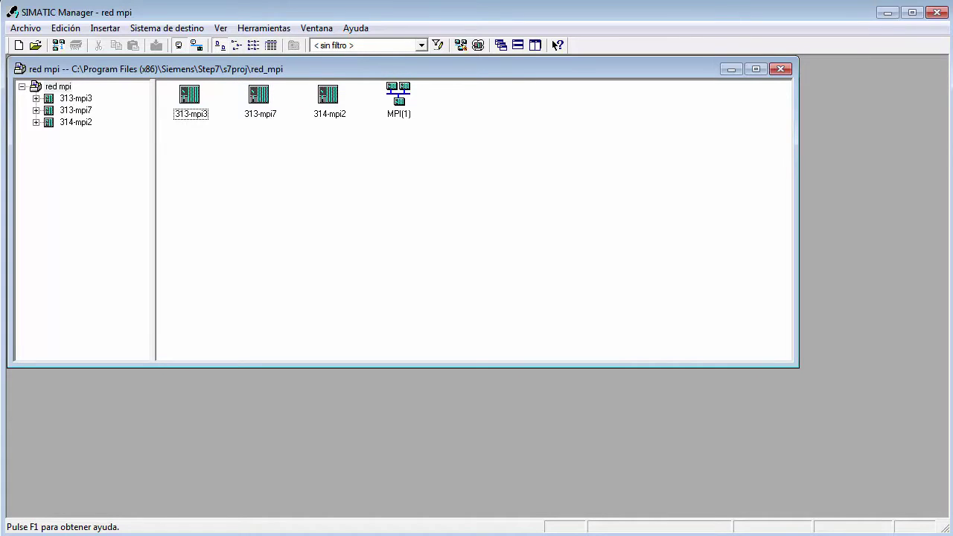
- View the MPI(1) subnet in NetPro and close it without saving the graphical position changes
mouse_move(344, 112)
mouse_down()
mouse_move(167, 99)
mouse_move(384, 101)
mouse_move(335, 98)
mouse_move(339, 113)
mouse_up()
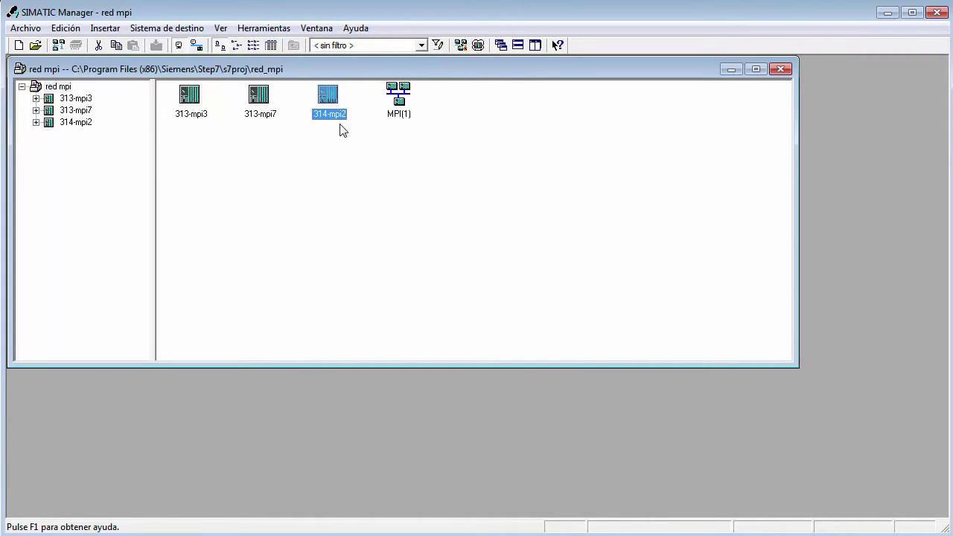
click(188, 117)
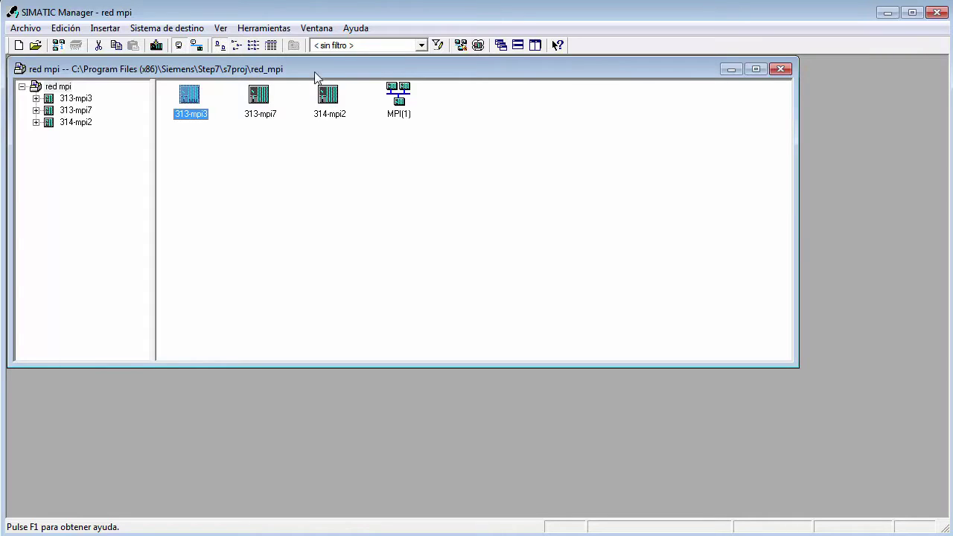
click(399, 102)
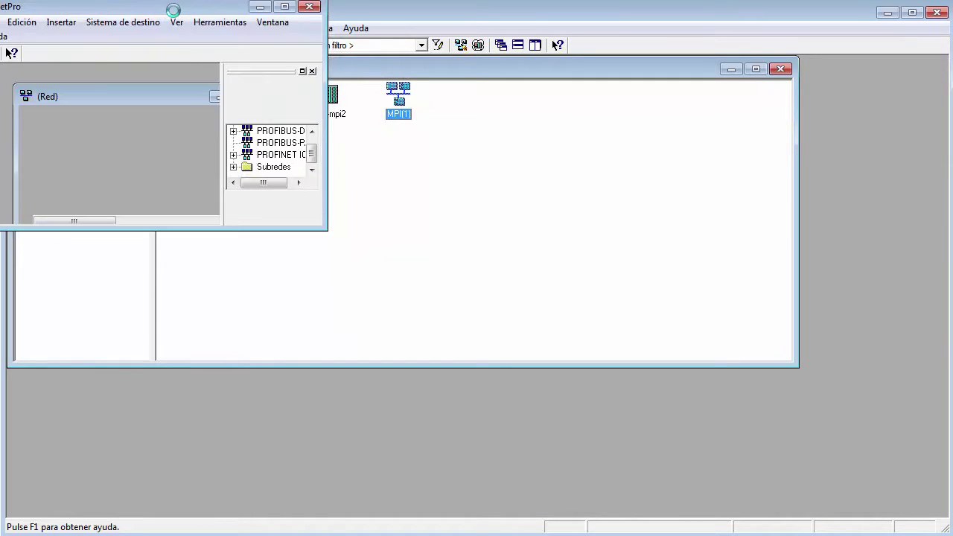
drag(179, 9, 414, 118)
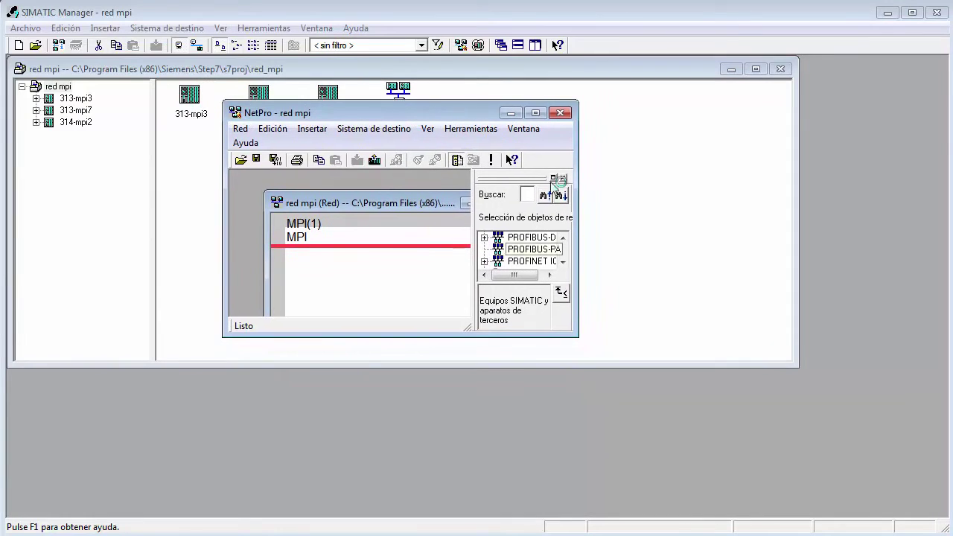
click(560, 112)
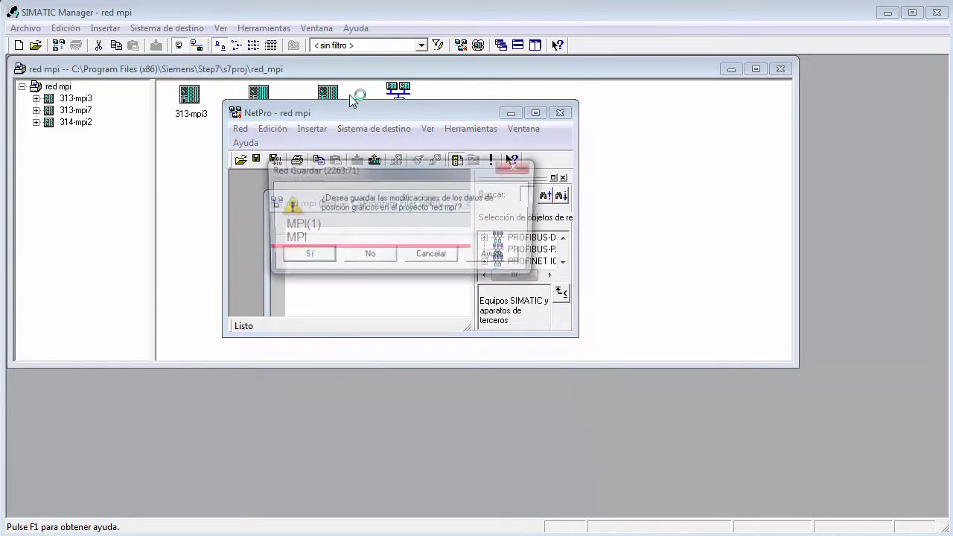
click(374, 257)
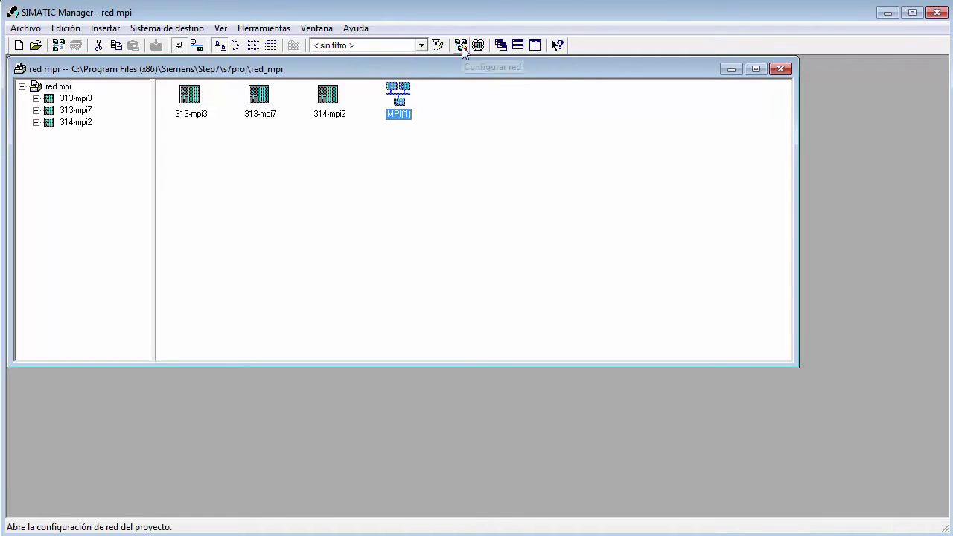
- Open the project's network configuration in NetPro and enlarge the program and network windows to fit all three stations
click(273, 30)
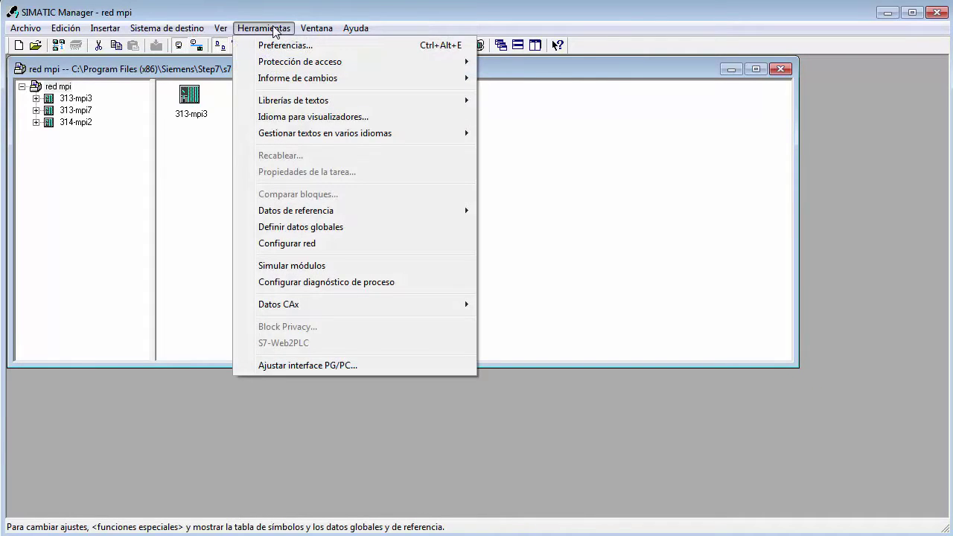
click(284, 243)
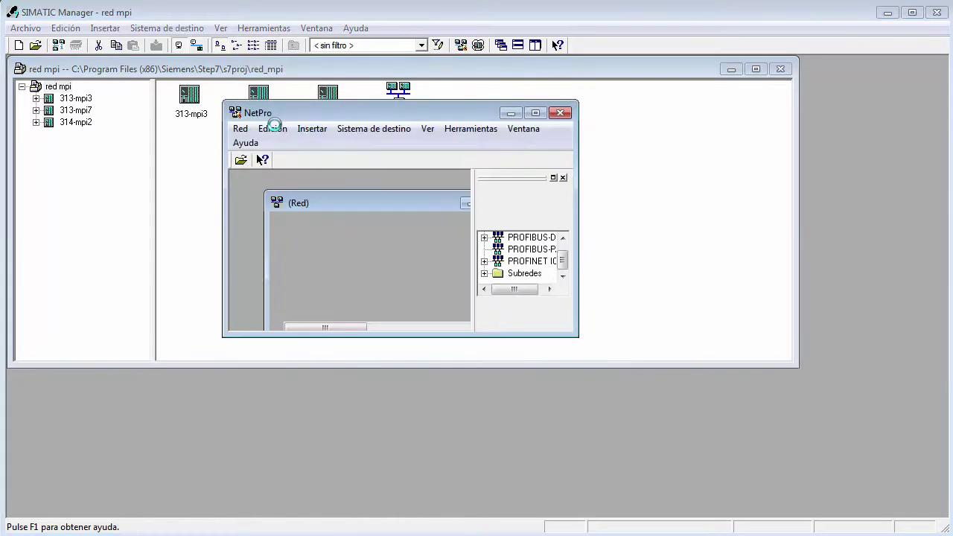
drag(316, 172, 195, 51)
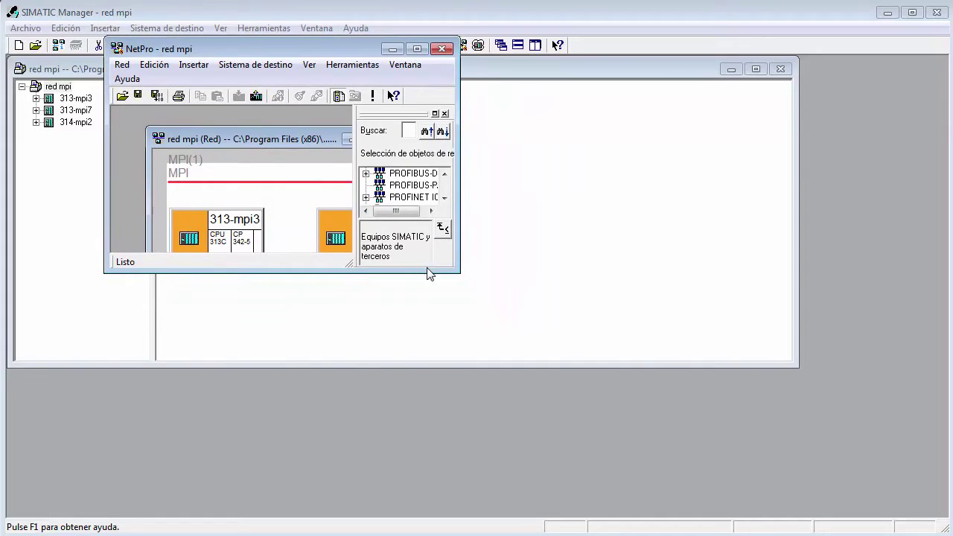
drag(457, 271, 728, 361)
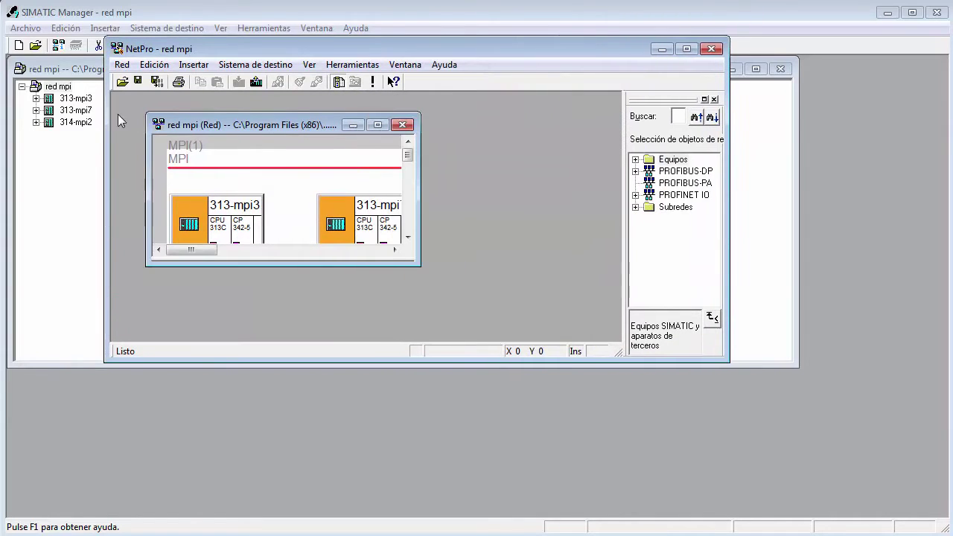
drag(181, 124, 148, 102)
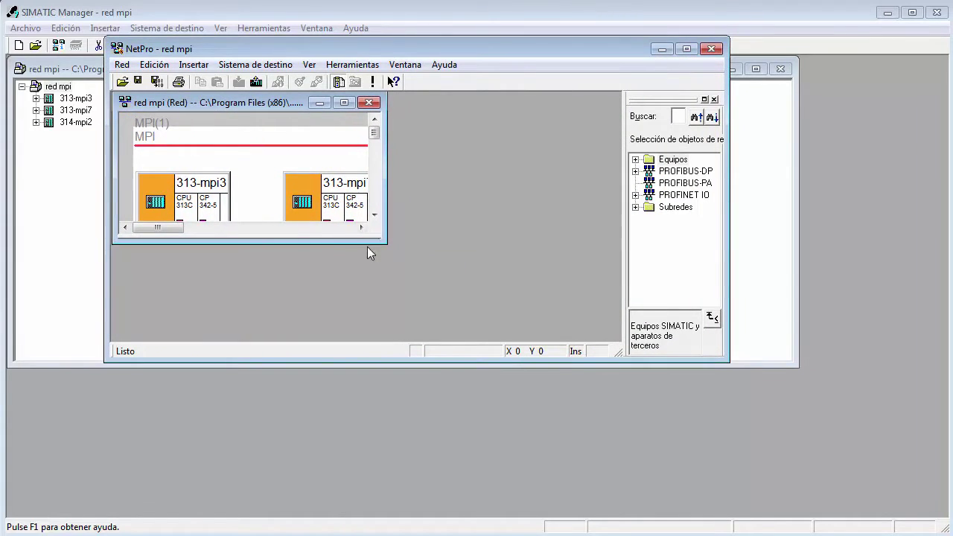
drag(378, 238, 614, 333)
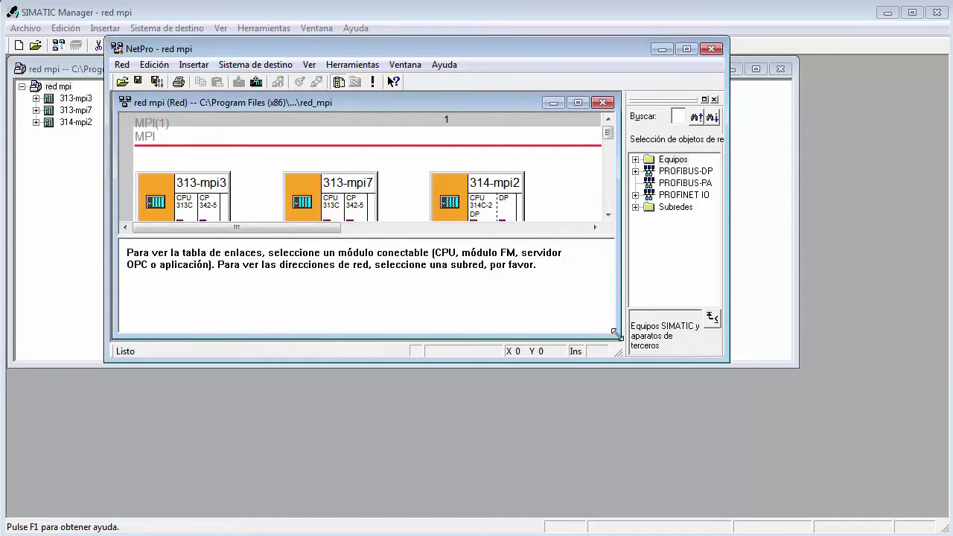
- Enlarge the NetPro window, the network window and its graphic area to show the full stations
drag(578, 362, 574, 472)
drag(484, 339, 476, 434)
drag(428, 238, 419, 357)
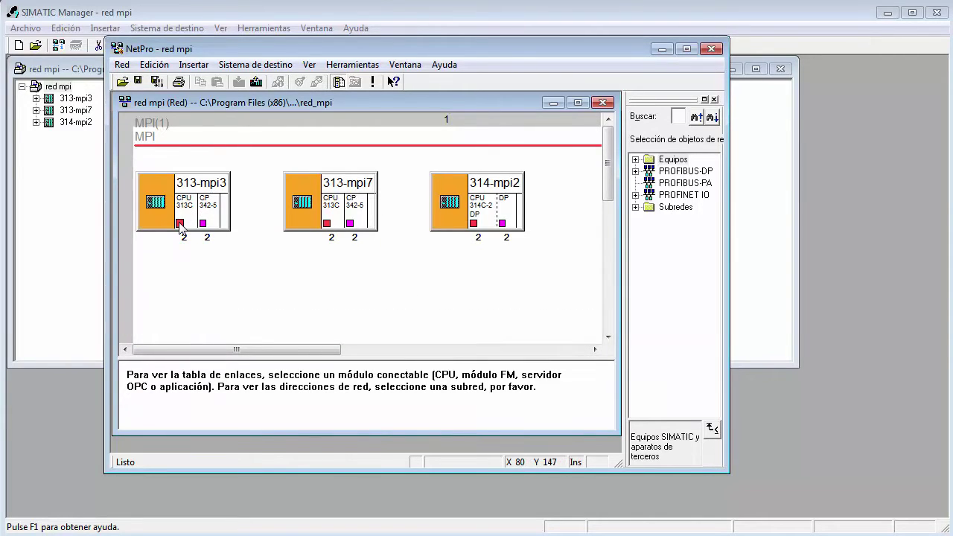
- Rearrange the stations under the MPI(1) line in the order 314-mpi2, 313-mpi3, 313-mpi7
mouse_move(180, 225)
drag(448, 178, 179, 258)
click(340, 183)
drag(341, 183, 504, 186)
drag(181, 183, 383, 195)
drag(179, 266, 160, 189)
drag(353, 191, 309, 181)
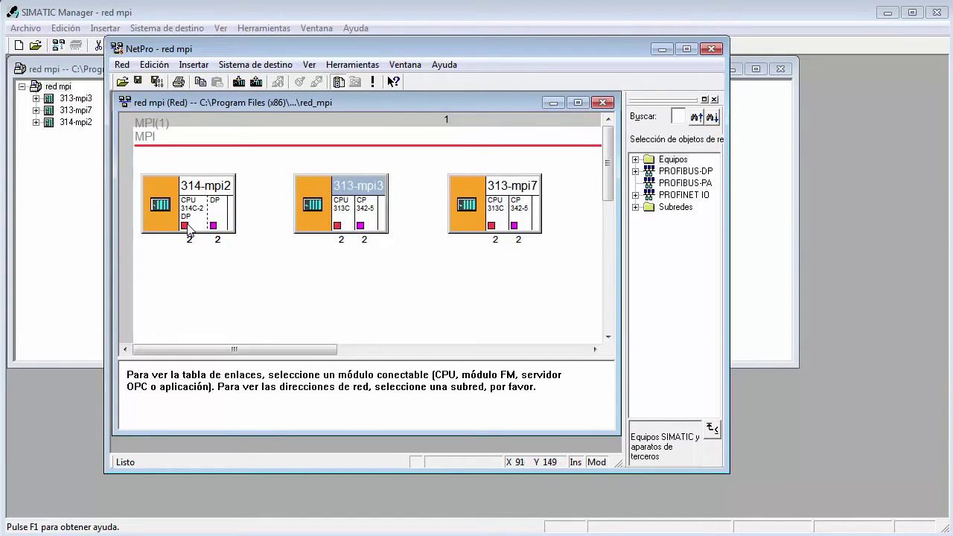
- Connect the MPI interface of the 314-mpi2 CPU to the MPI(1) subnet with address 2
double_click(184, 225)
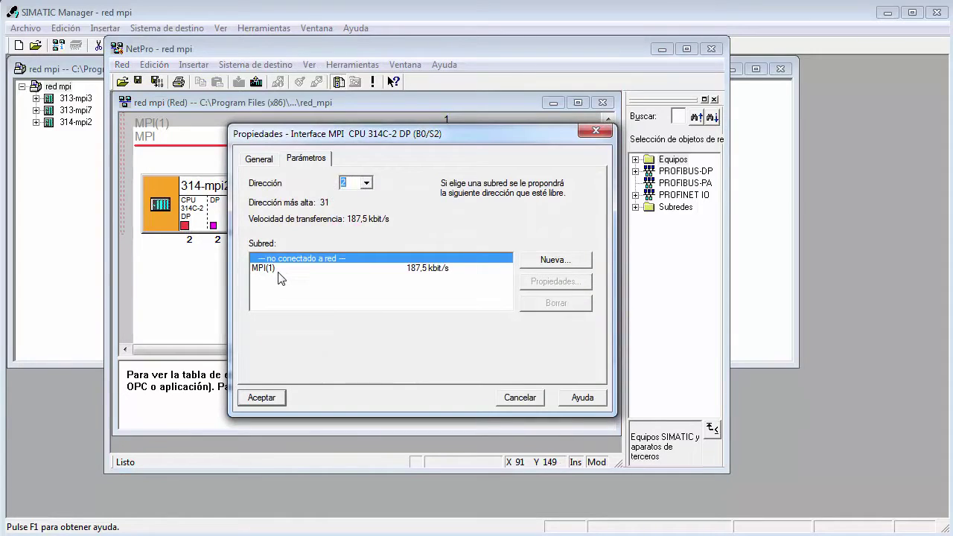
click(281, 269)
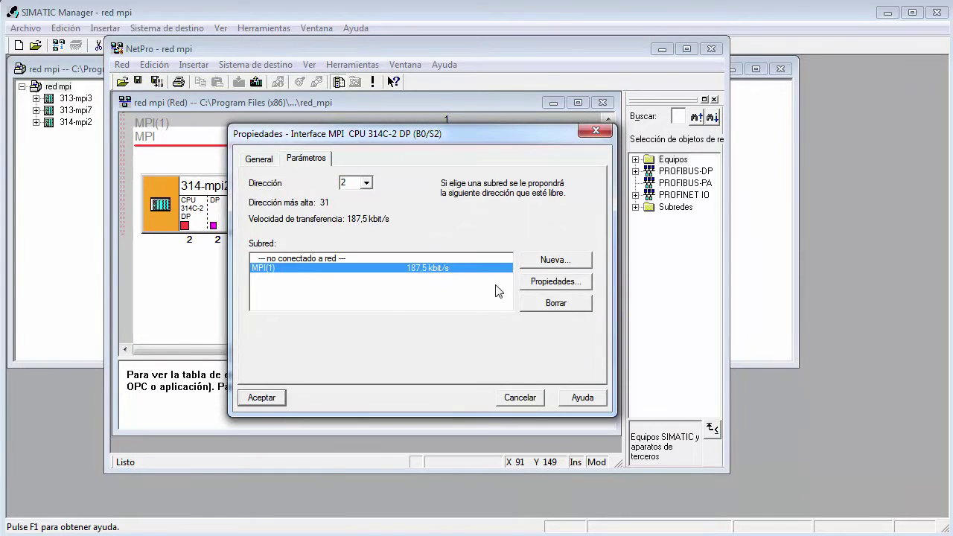
click(262, 398)
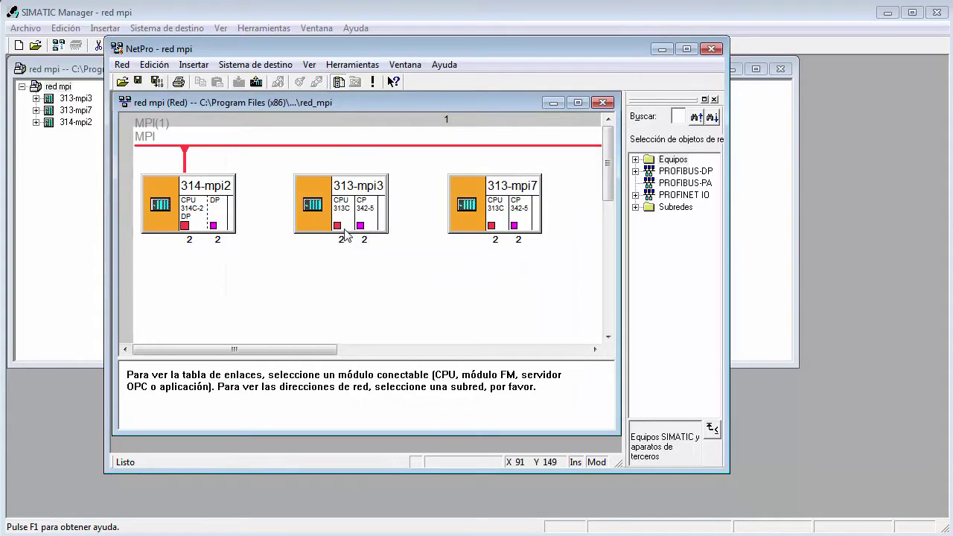
- Connect the MPI interface of the 313-mpi3 CPU to the MPI(1) subnet with address 3
double_click(339, 228)
click(367, 184)
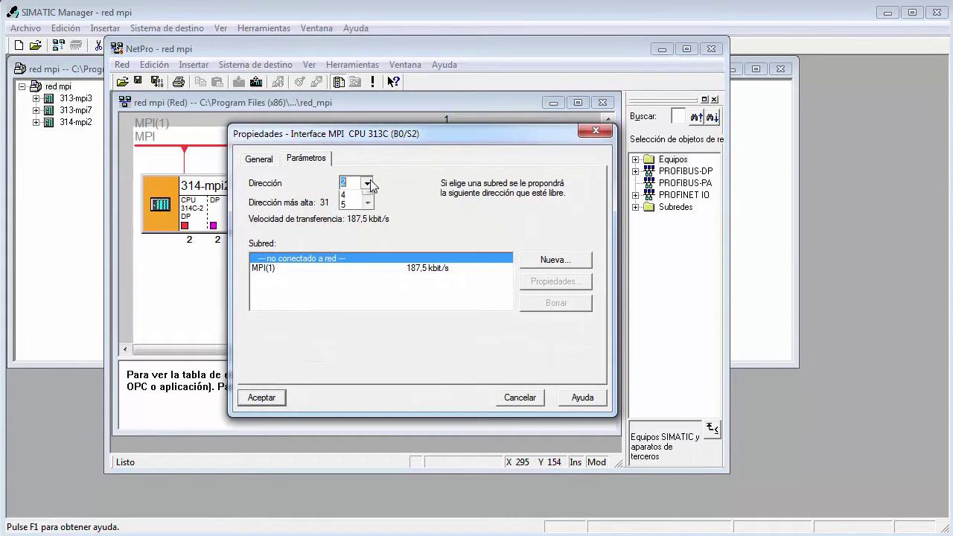
click(349, 206)
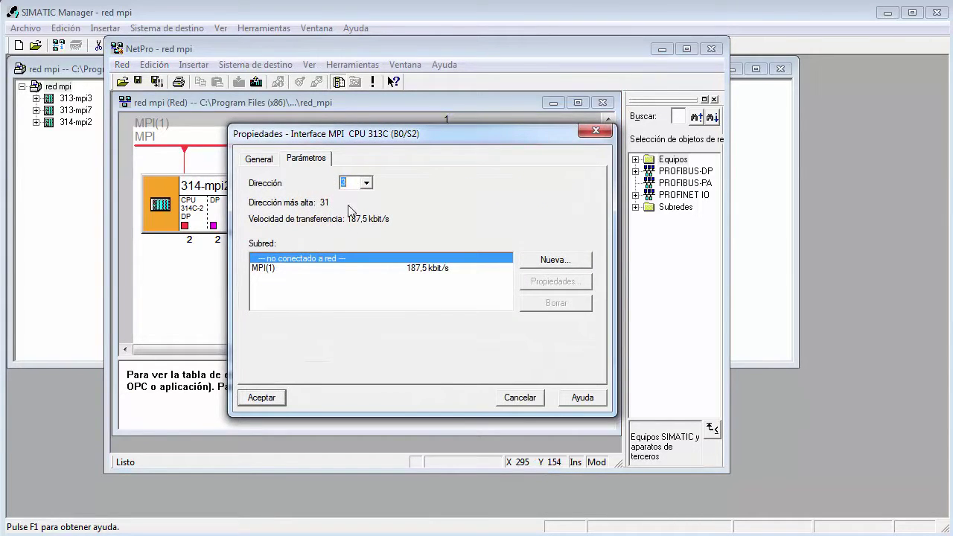
click(272, 269)
click(262, 398)
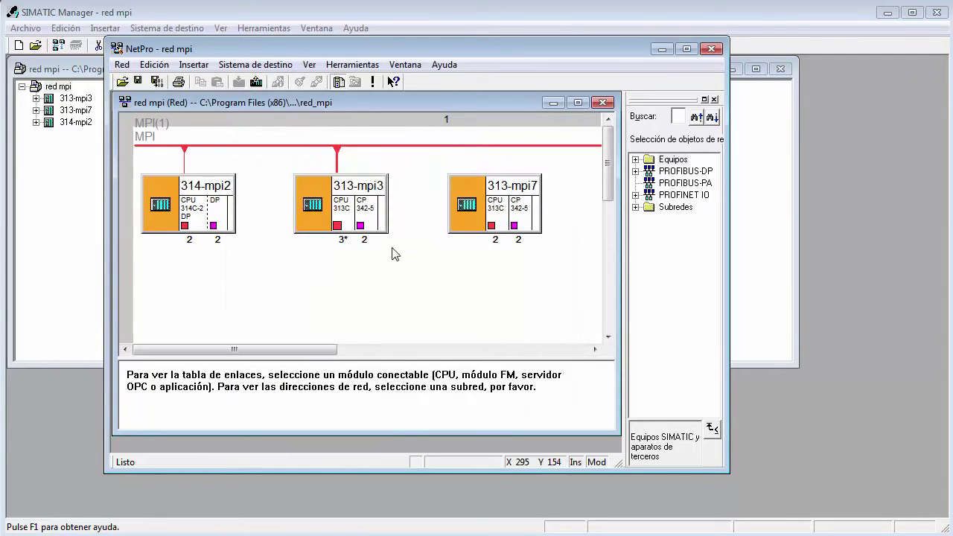
- Connect the MPI interface of the 313-mpi7 CPU to the MPI(1) subnet with address 7
click(500, 215)
click(492, 224)
double_click(492, 225)
click(274, 270)
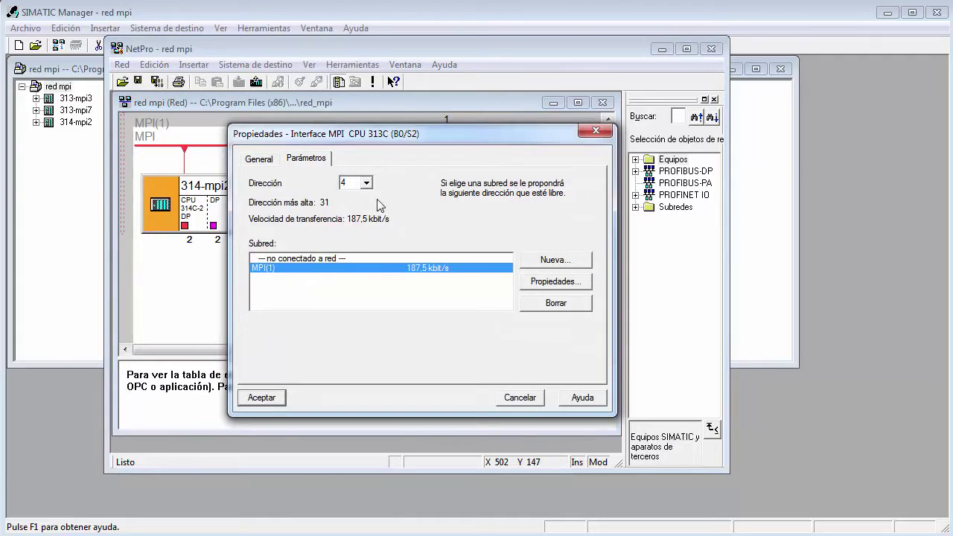
click(367, 183)
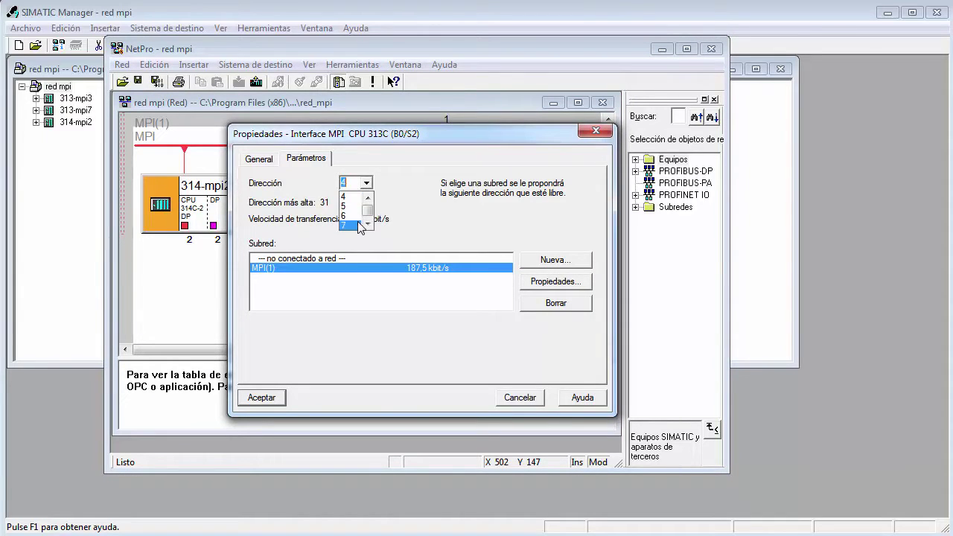
click(357, 225)
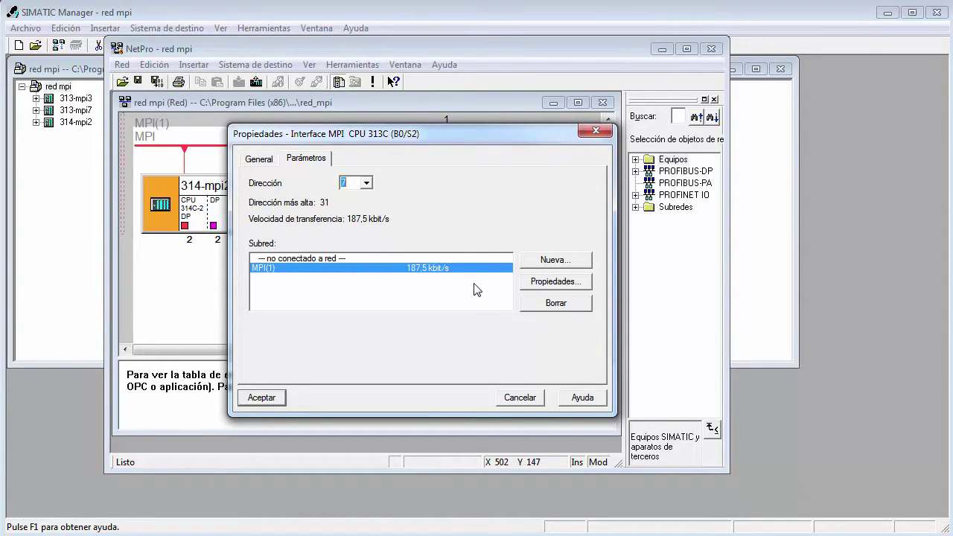
click(277, 395)
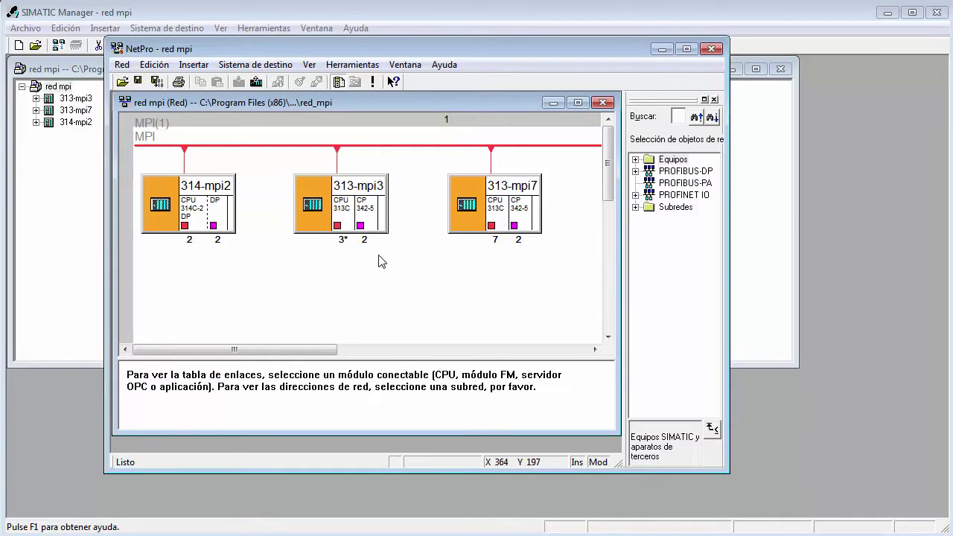
- Save and compile the network configuration with the option to compile and check everything
click(335, 218)
click(341, 230)
click(157, 81)
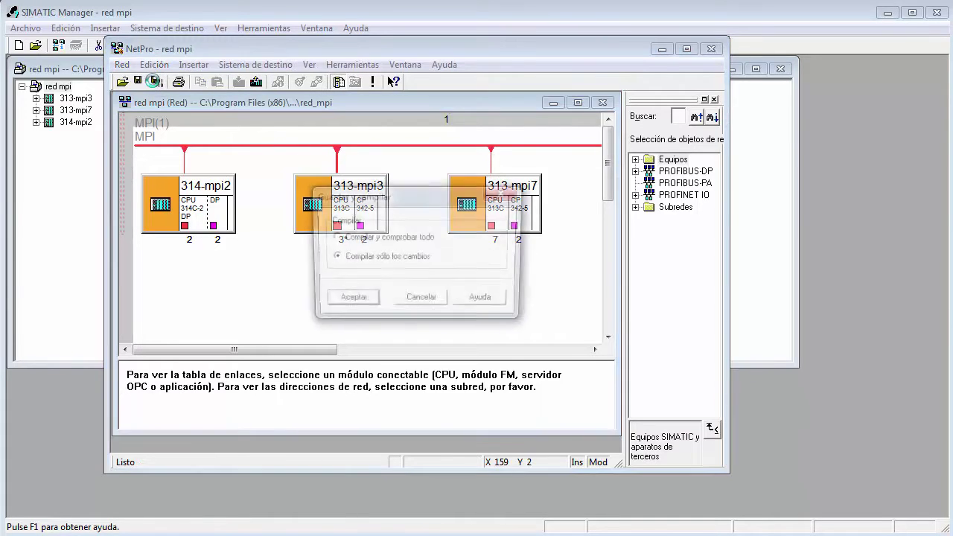
click(361, 238)
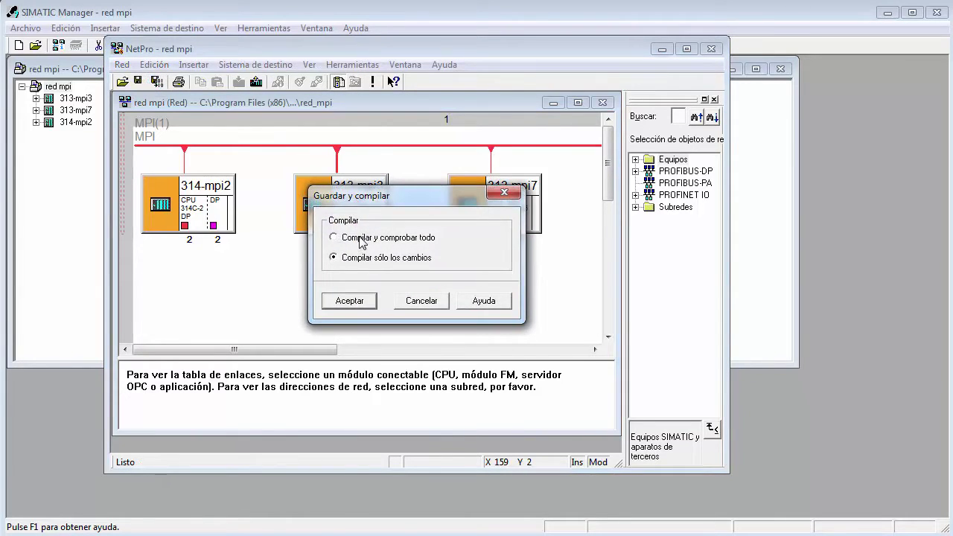
click(361, 298)
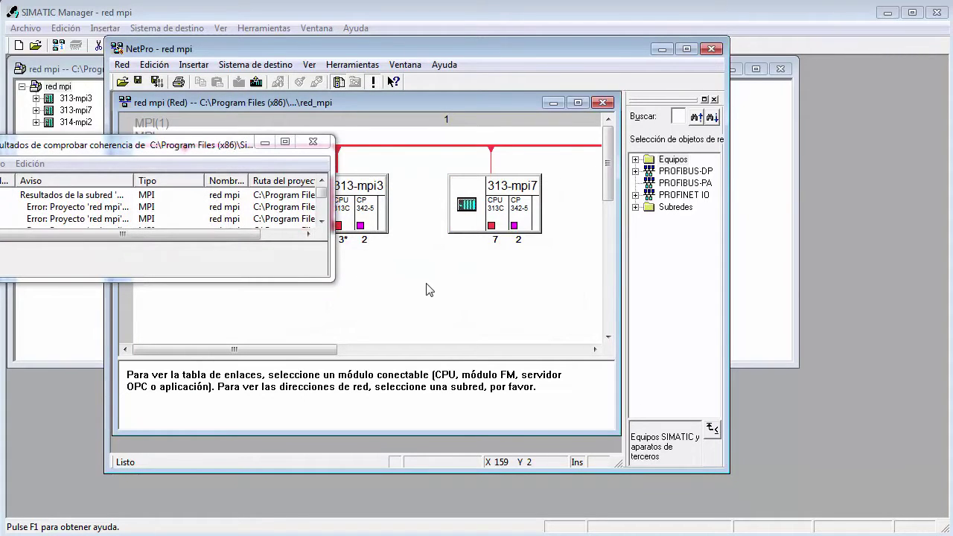
- Examine the full error and warning texts in the coherence check results and close them
drag(327, 275, 602, 416)
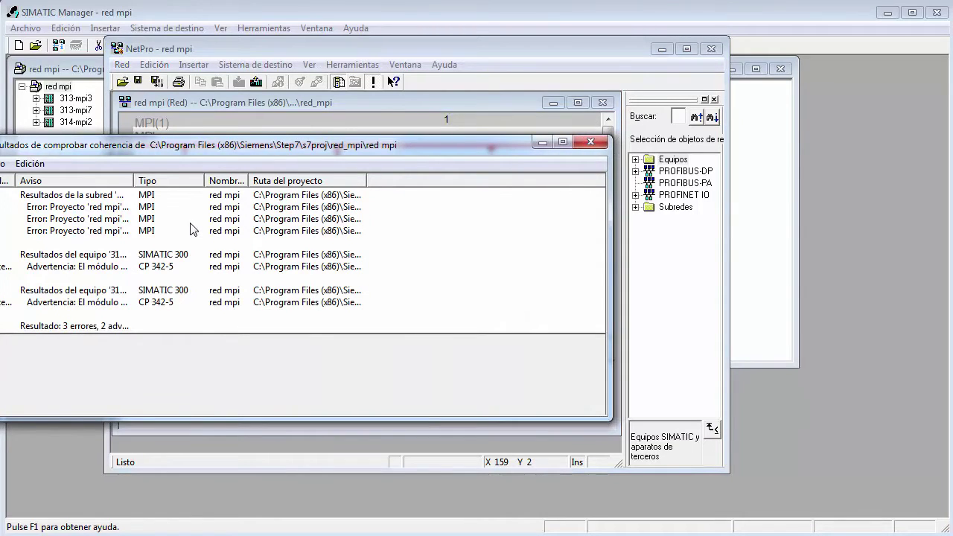
click(167, 267)
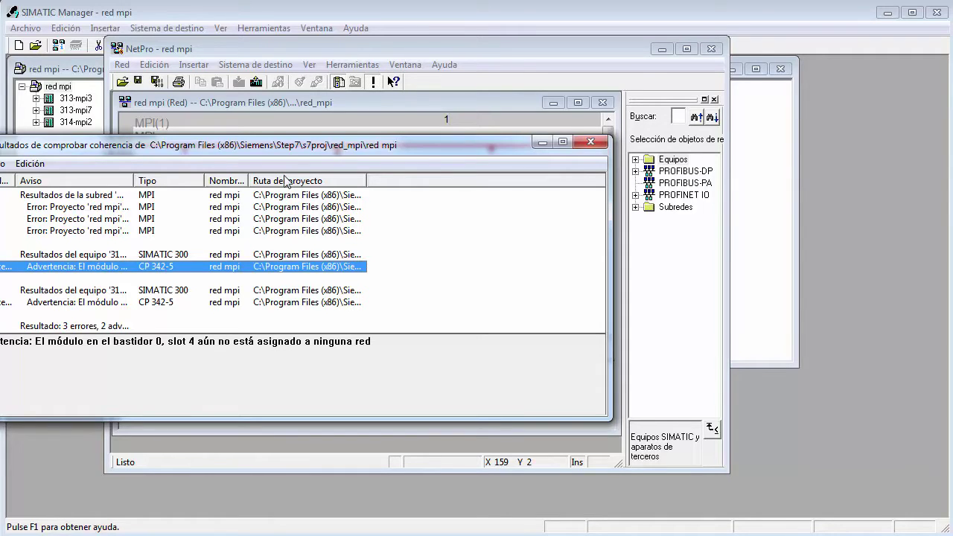
drag(249, 181, 504, 181)
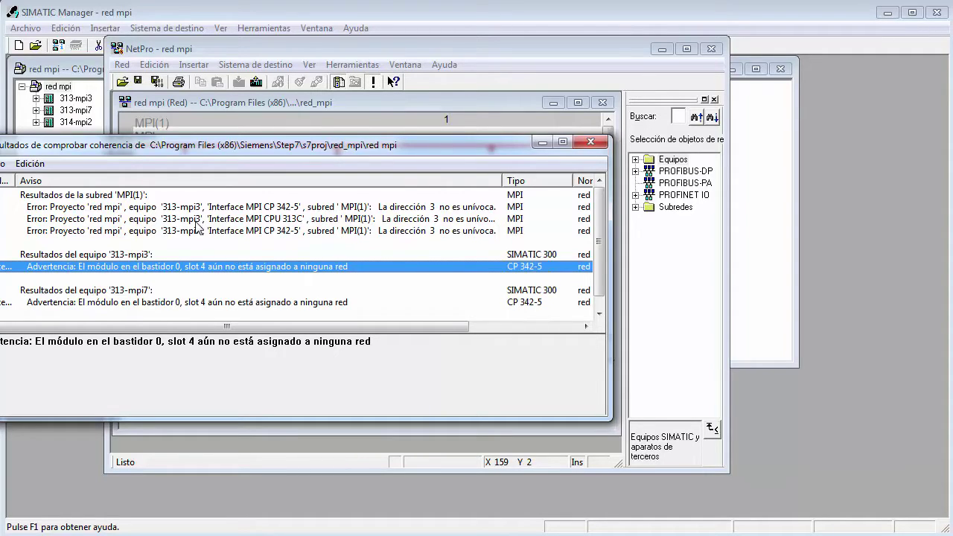
click(590, 141)
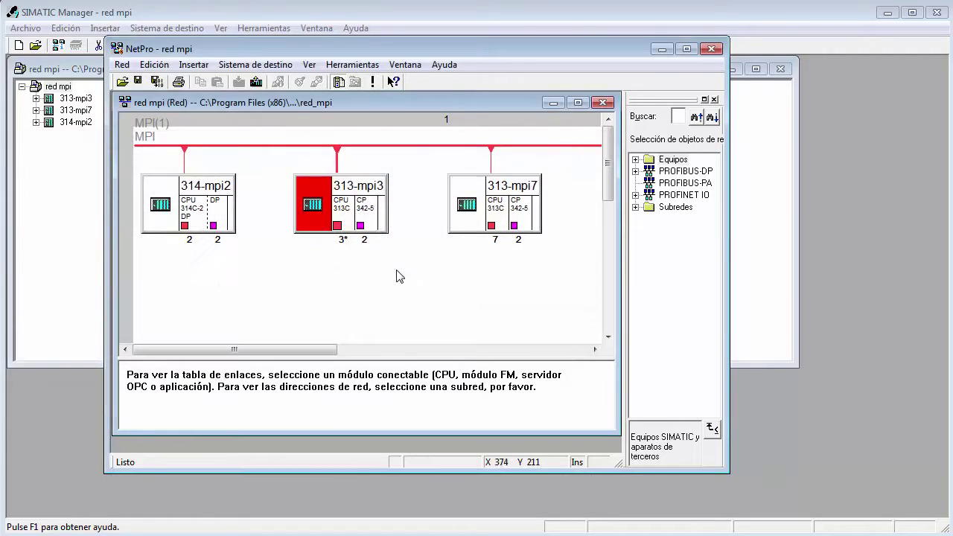
- In the 313-mpi3 hardware configuration, set the MPI address of the CP 342-5 module to 31
click(381, 213)
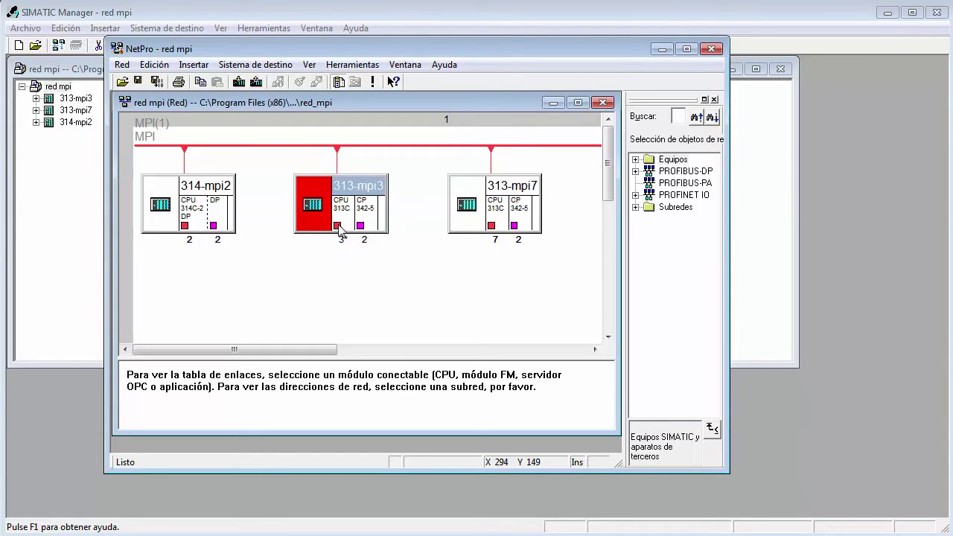
drag(340, 358, 334, 319)
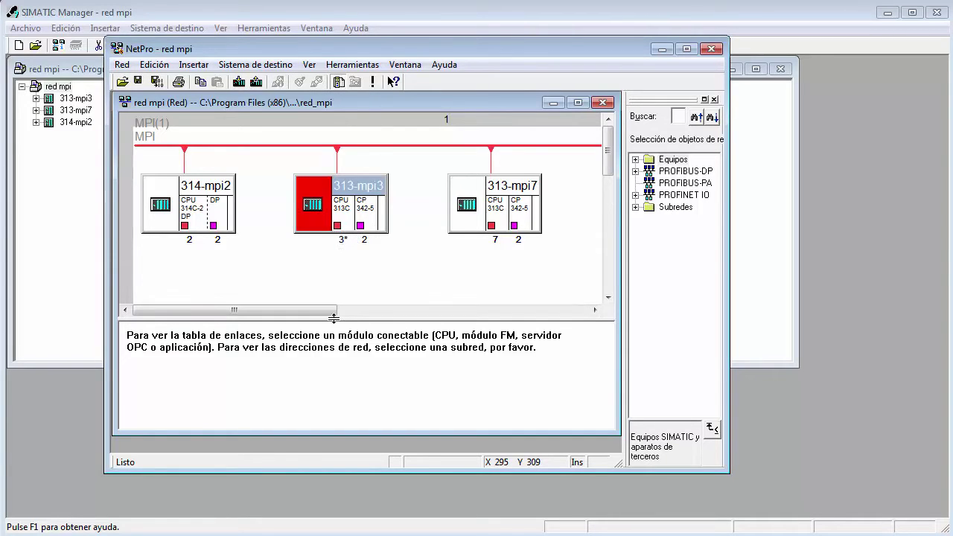
double_click(316, 207)
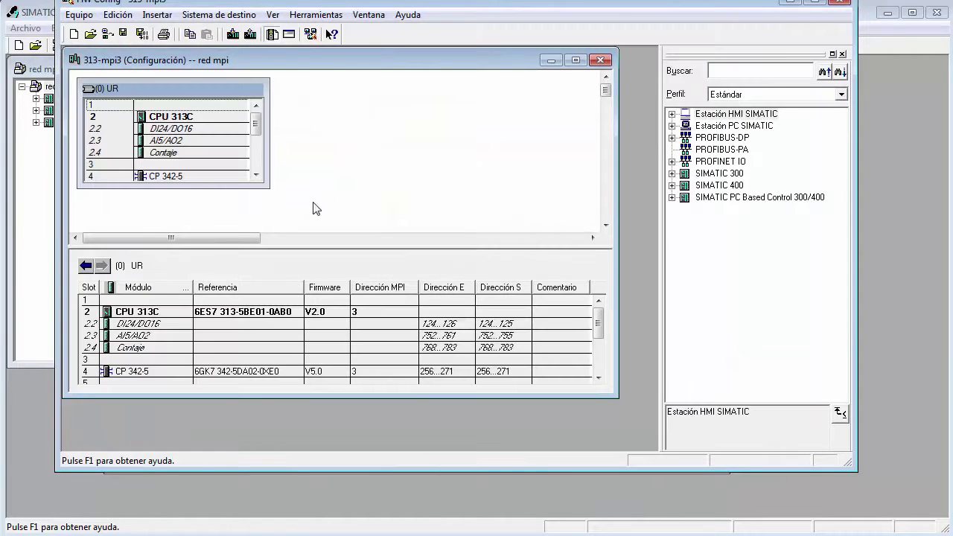
double_click(191, 177)
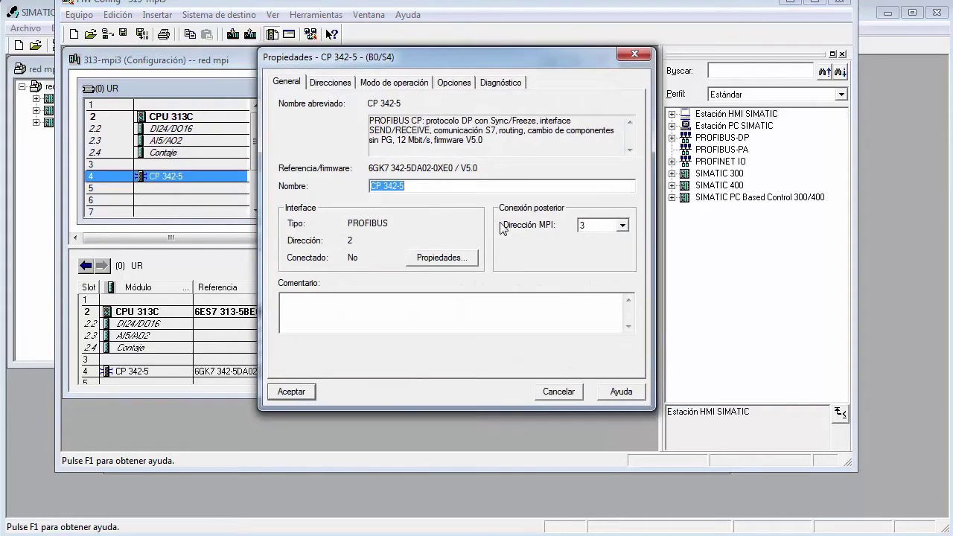
click(624, 226)
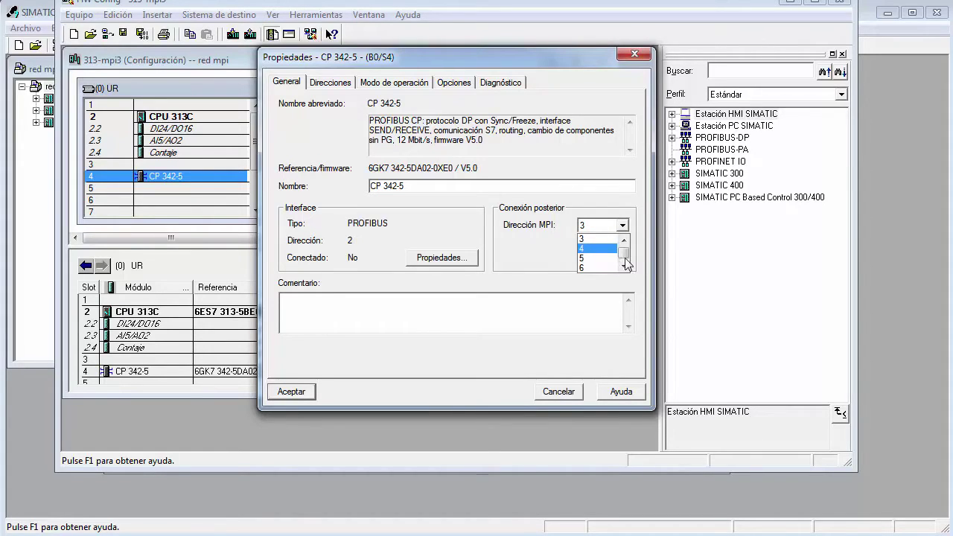
drag(624, 260, 612, 285)
click(585, 266)
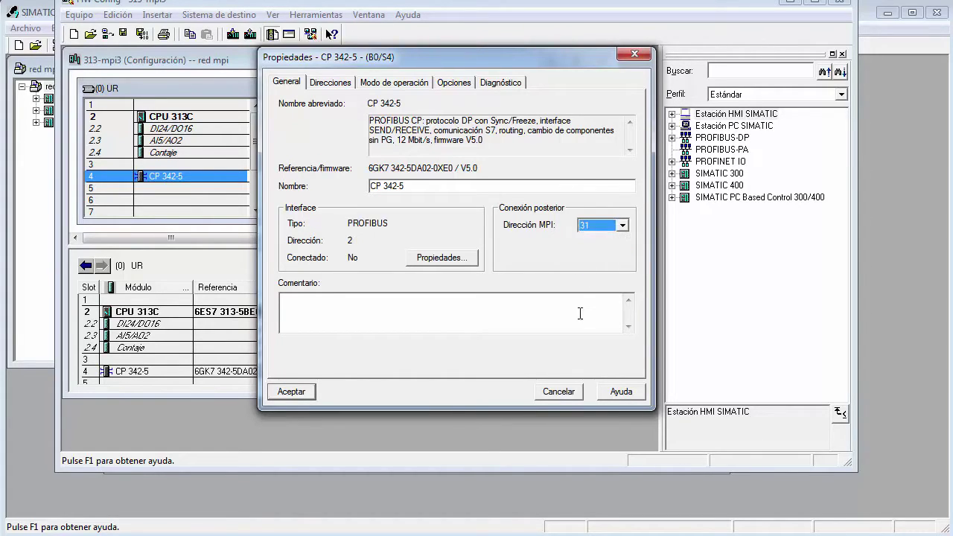
click(290, 392)
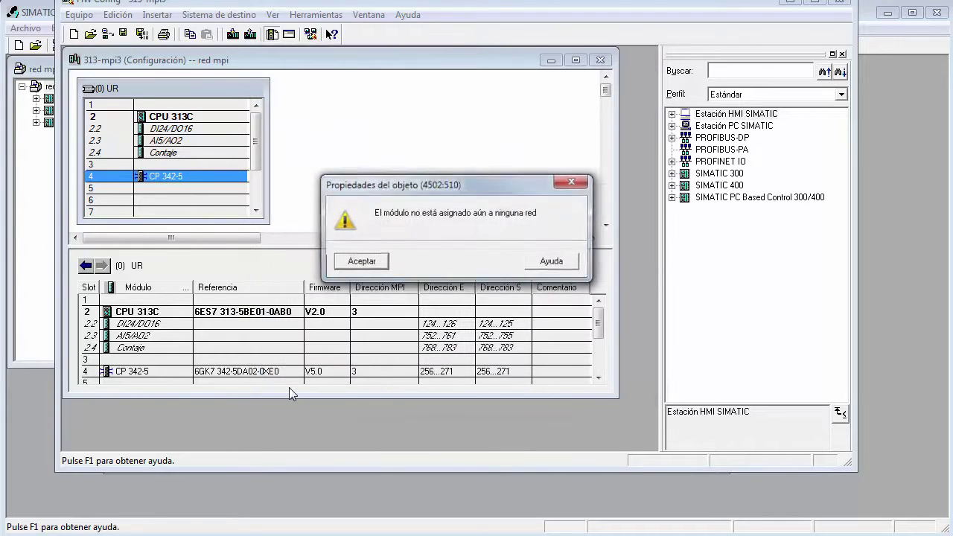
click(360, 262)
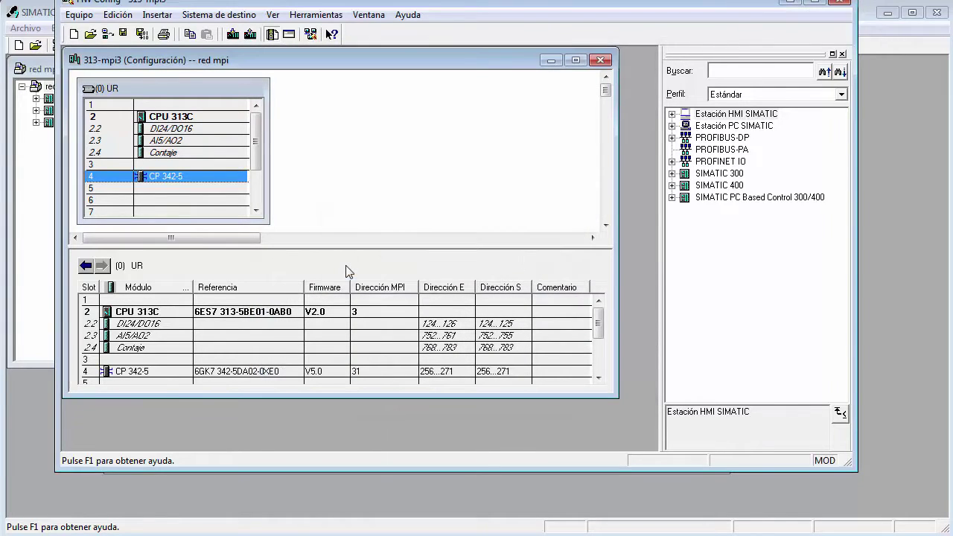
- Close the 313-mpi3 hardware configuration, saving its modifications
click(842, 4)
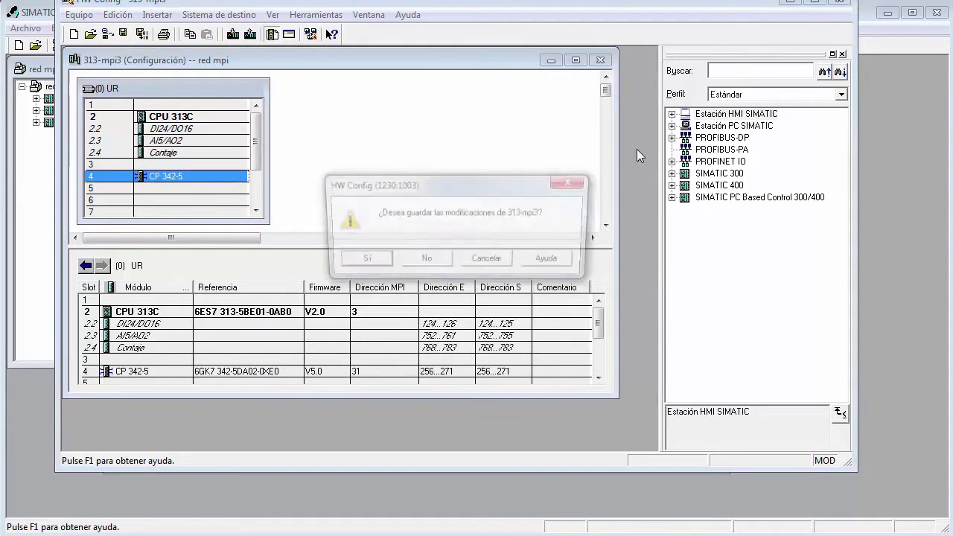
click(377, 265)
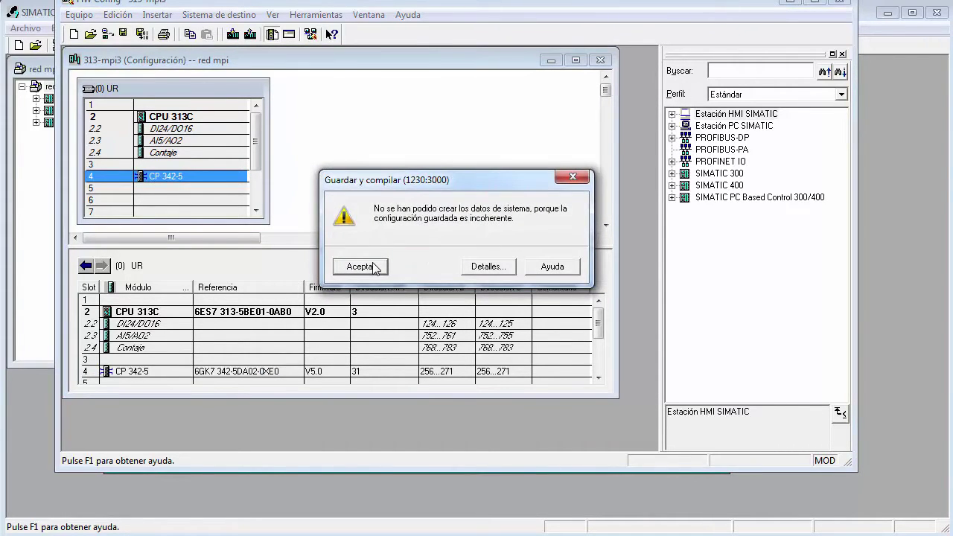
click(361, 266)
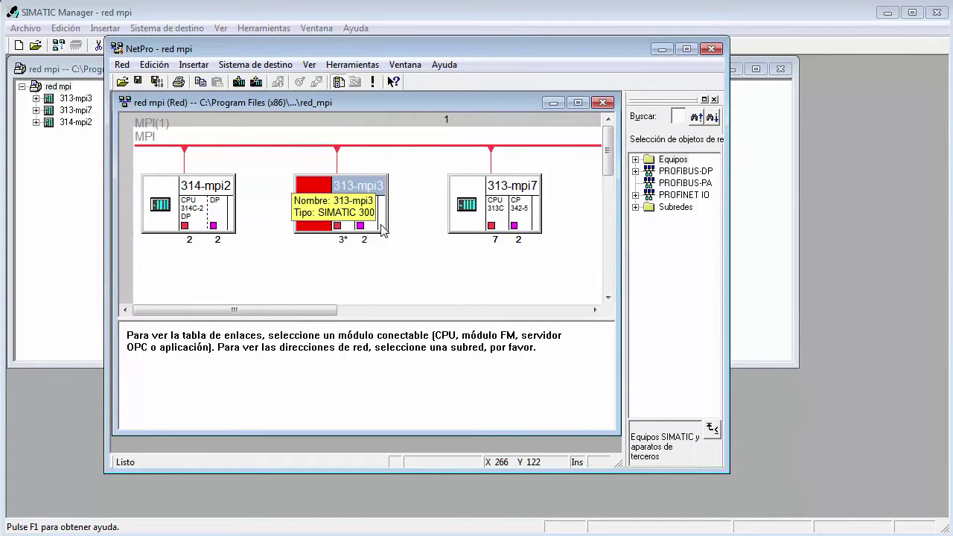
- Set the MPI address of the 313-mpi3 CPU to 5 on the MPI(1) subnet
double_click(338, 225)
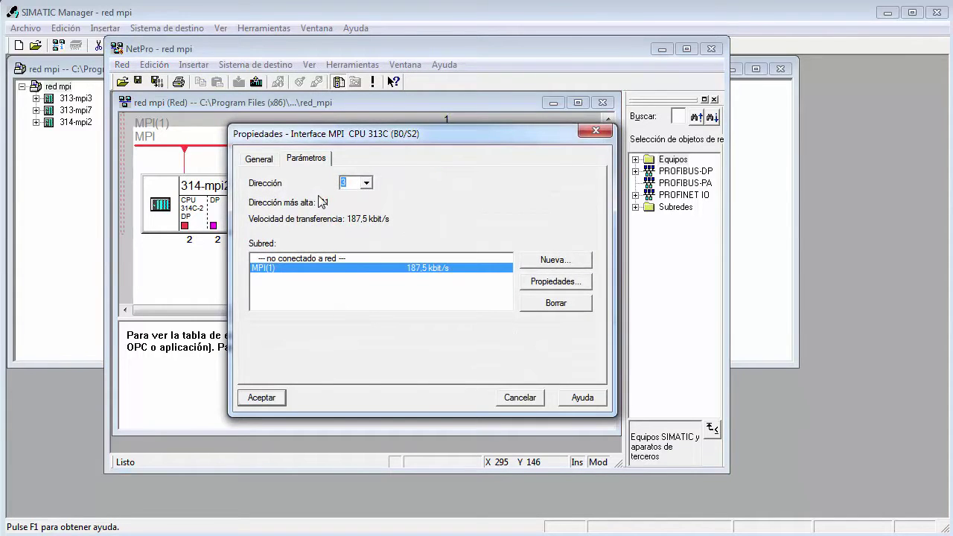
click(369, 185)
click(369, 185)
click(260, 398)
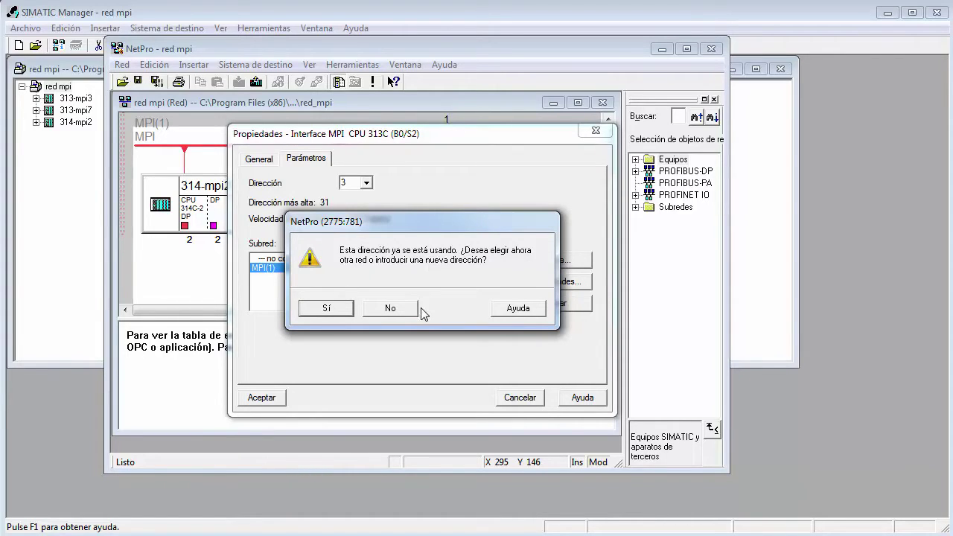
click(370, 183)
click(341, 310)
click(370, 183)
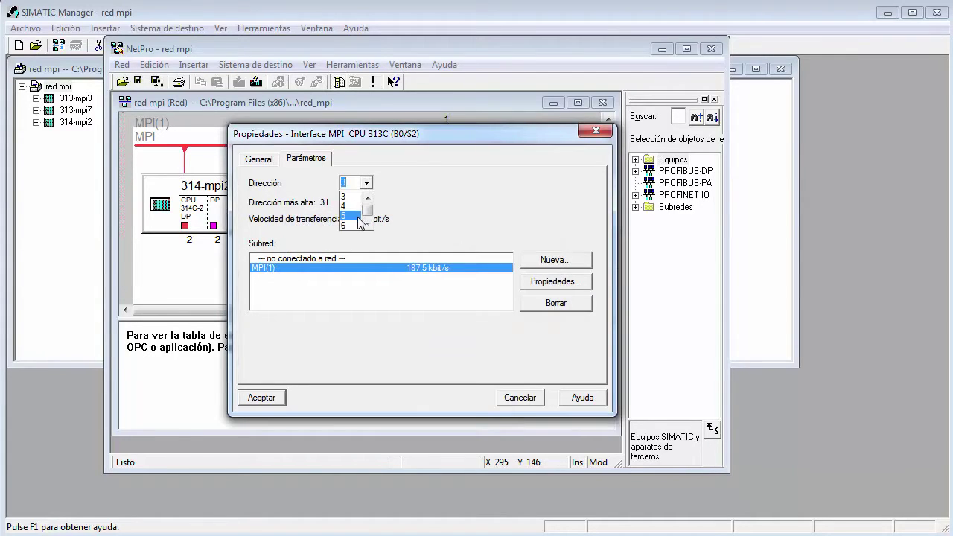
click(356, 217)
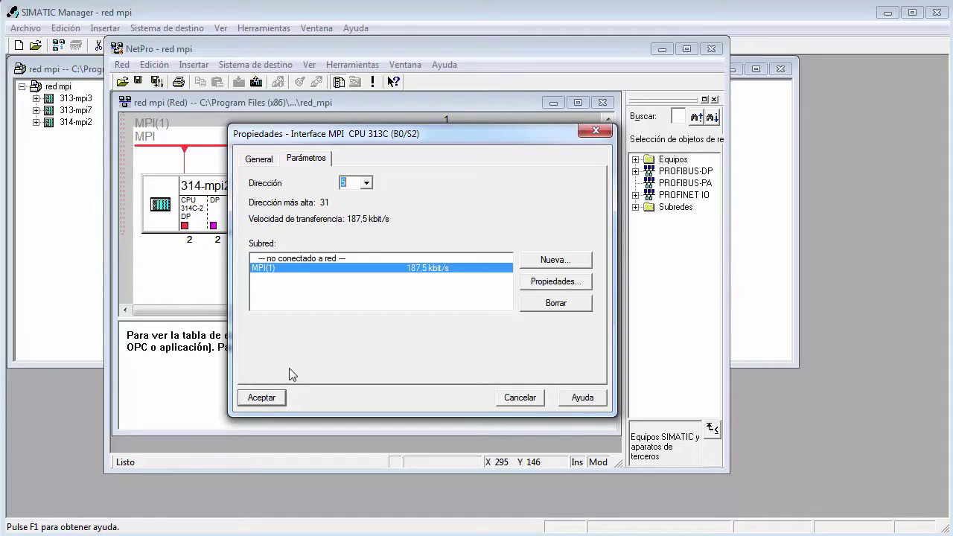
click(265, 401)
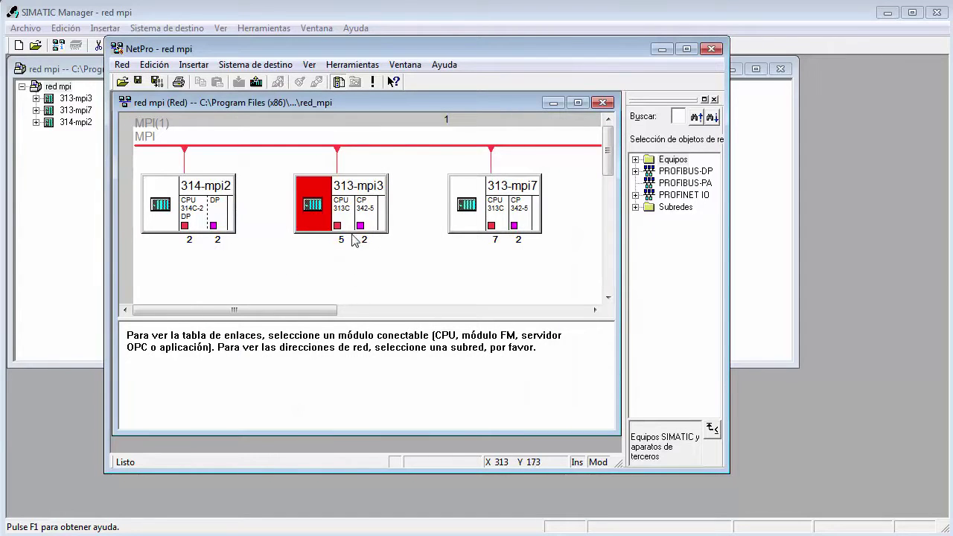
- Check the MPI address of the CP 342-5 module in the 313-mpi3 hardware configuration, and close the configuration saving its modifications
click(313, 207)
double_click(313, 207)
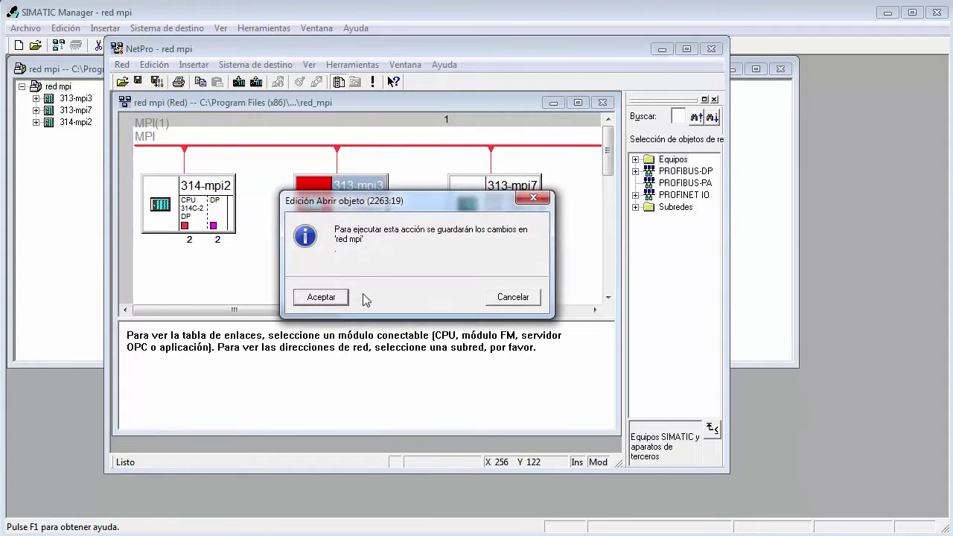
click(316, 296)
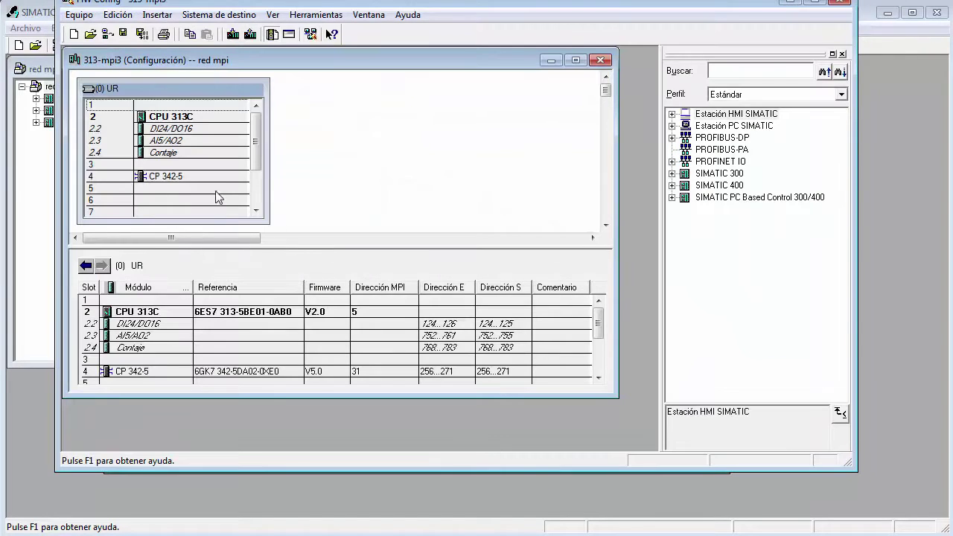
click(181, 184)
double_click(181, 185)
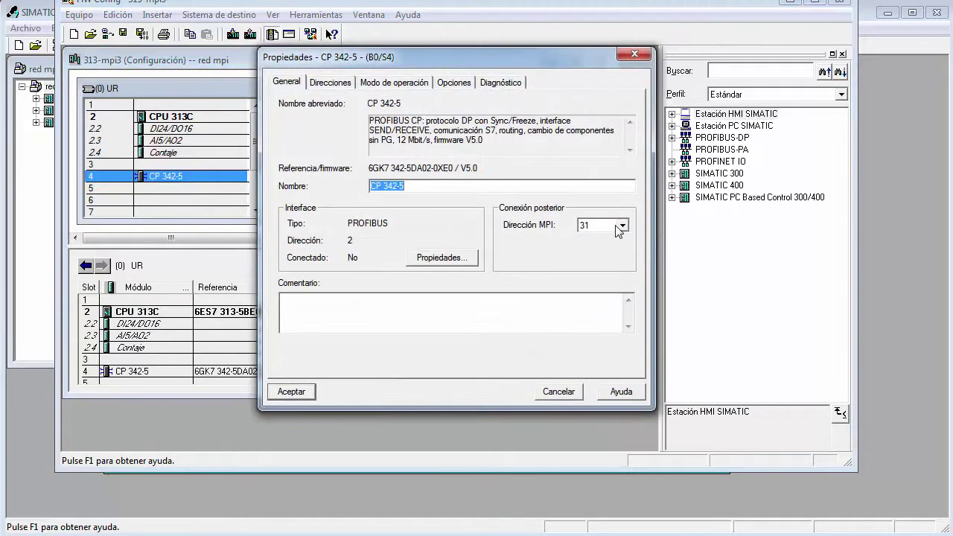
click(291, 392)
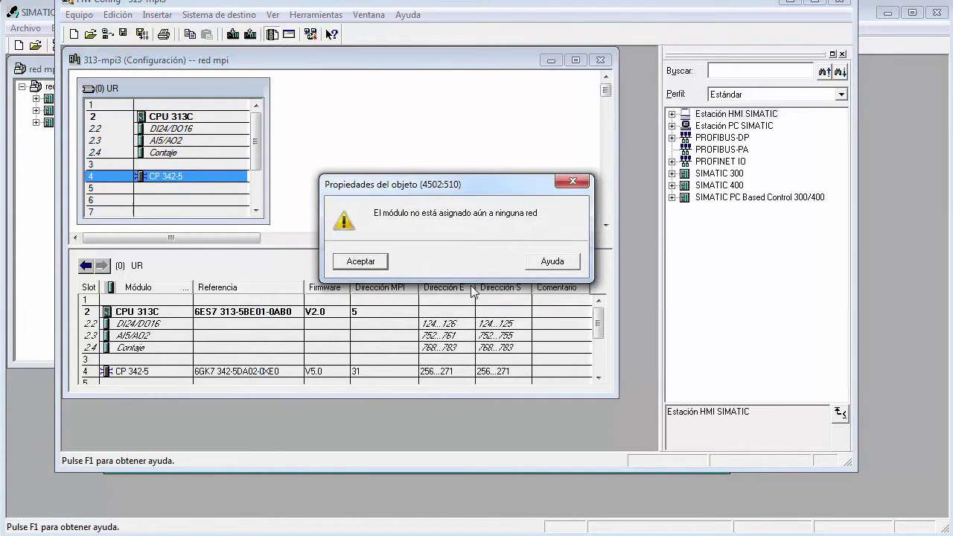
click(360, 265)
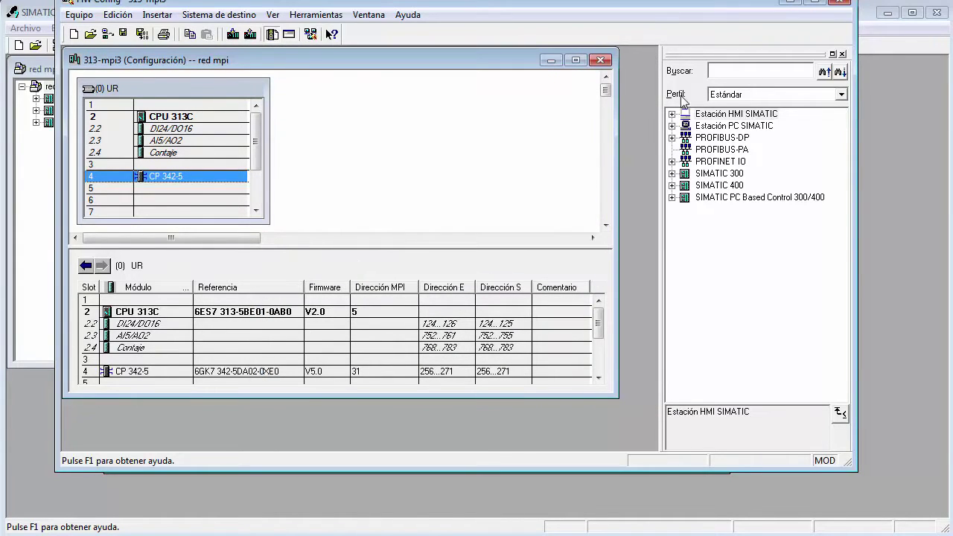
click(830, 11)
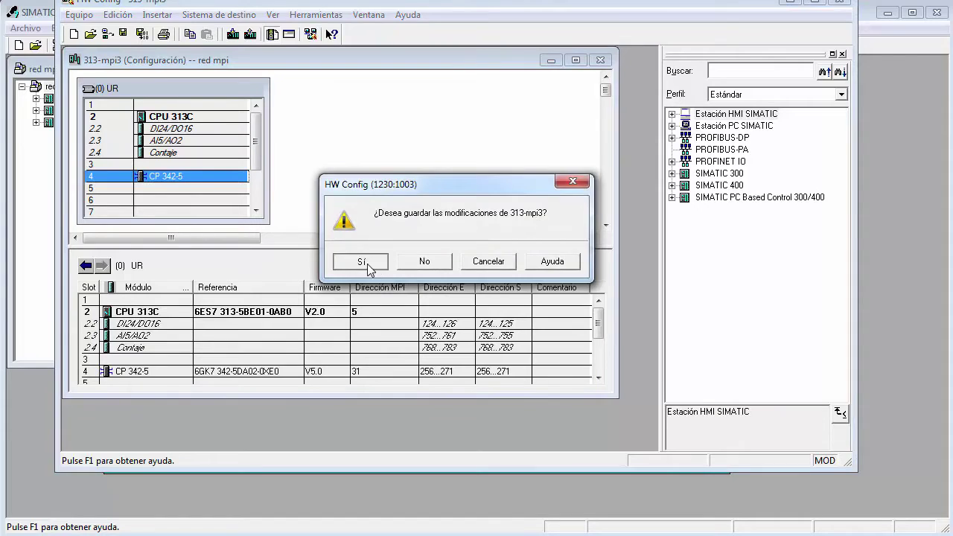
click(361, 262)
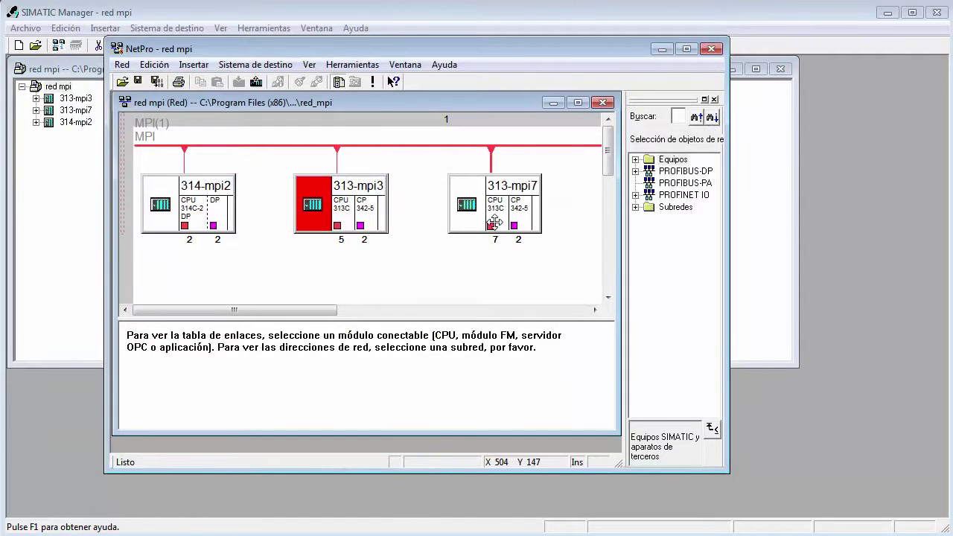
- Set the MPI address of the CP 342-5 module to 30 in the 313-mpi7 hardware configuration, and close it saving the modifications
double_click(494, 222)
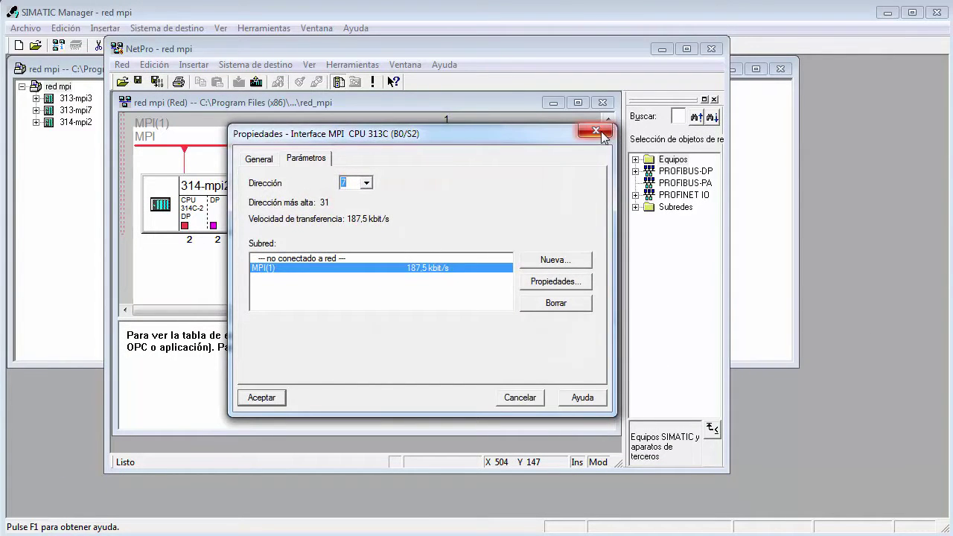
click(595, 131)
click(465, 206)
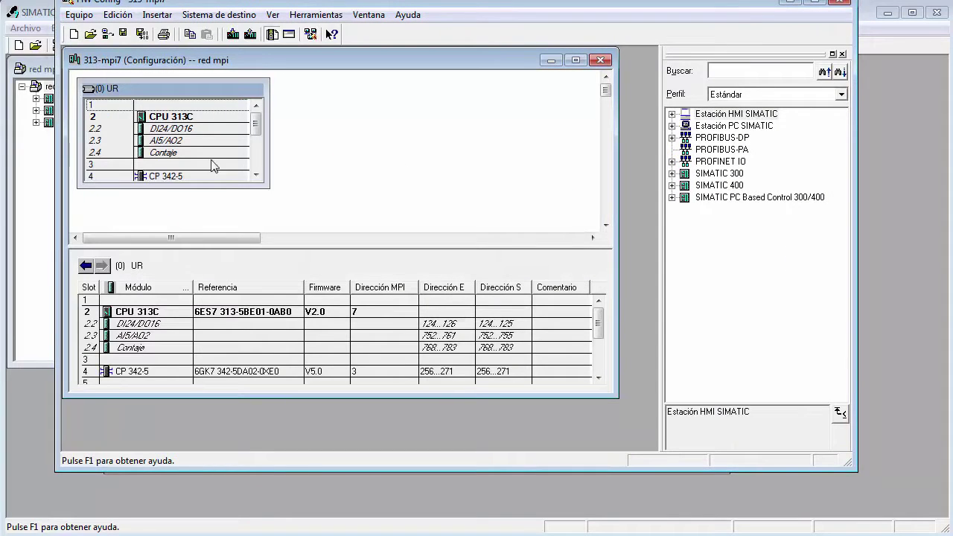
click(256, 176)
double_click(197, 165)
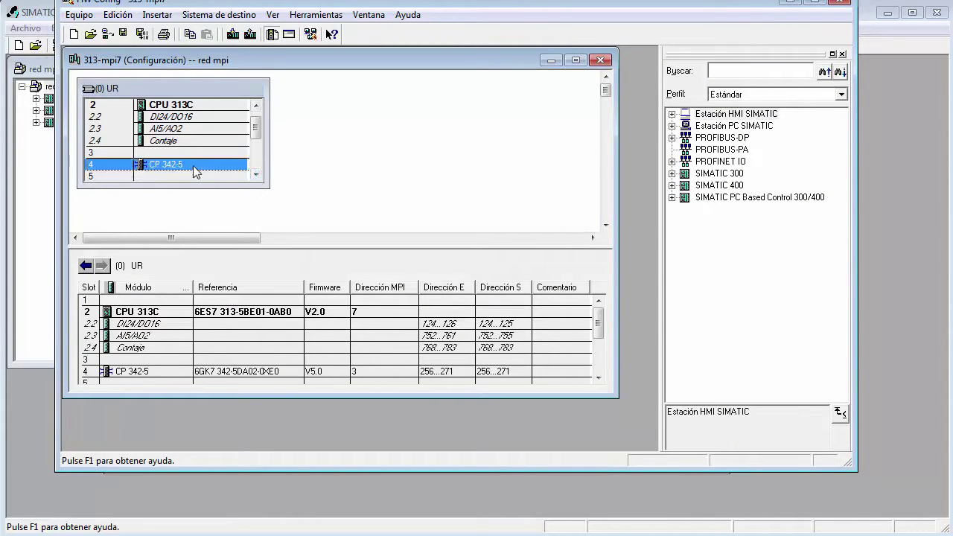
click(622, 225)
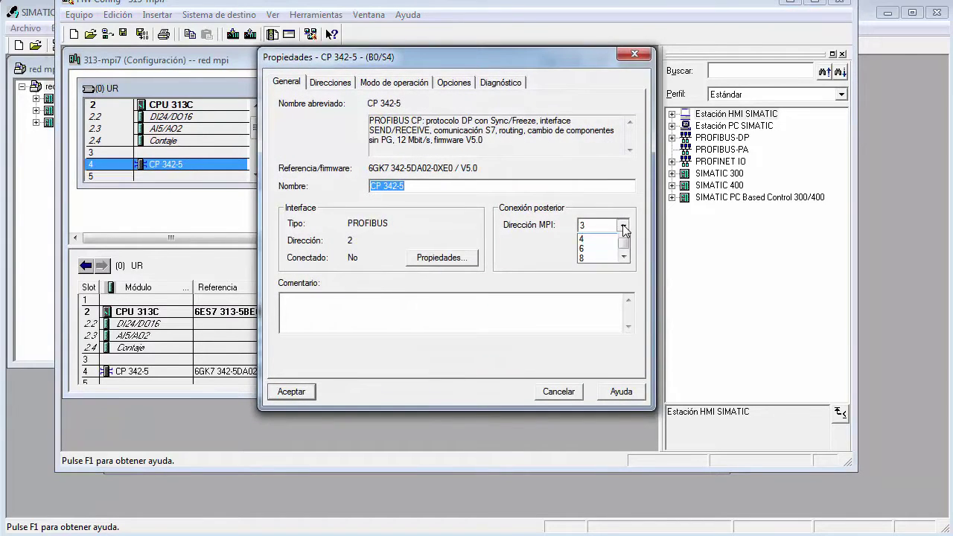
drag(626, 248, 624, 265)
click(597, 266)
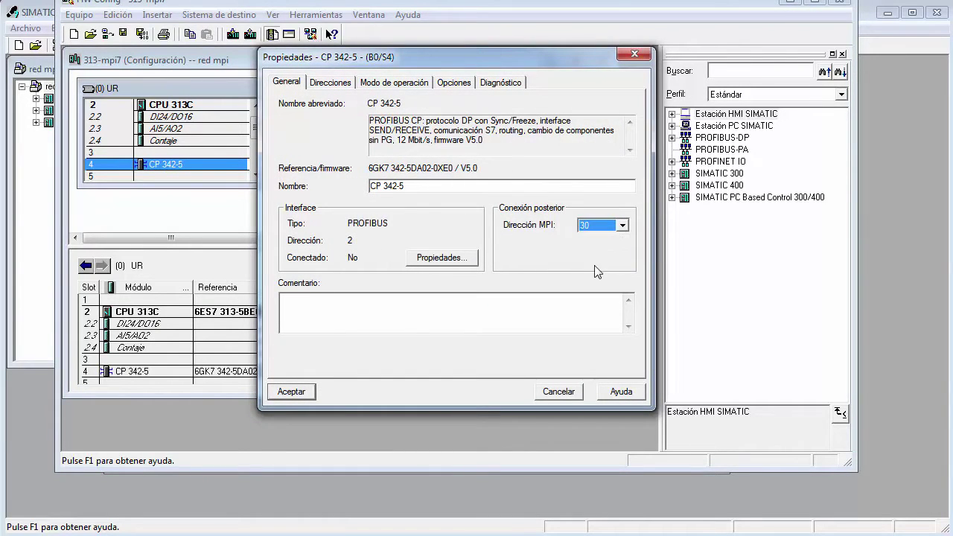
click(291, 392)
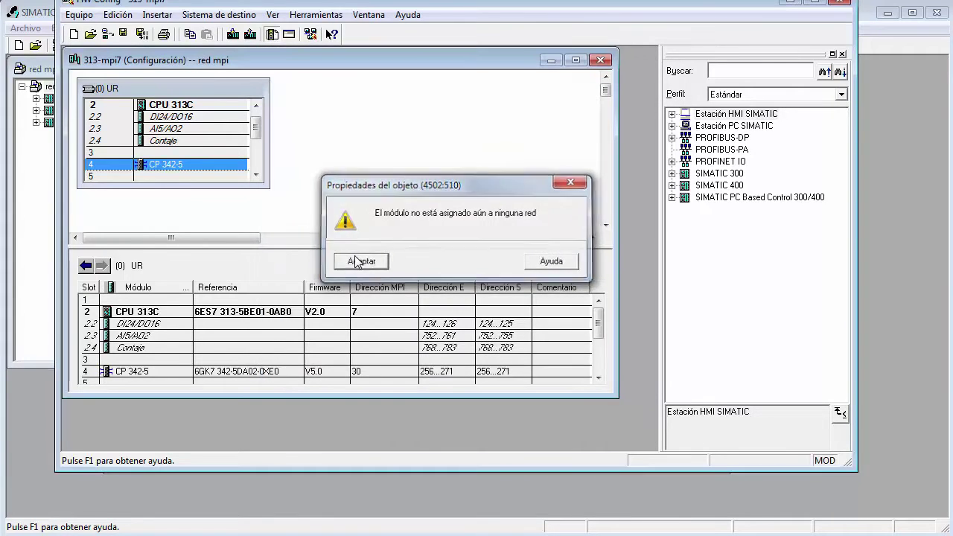
click(361, 260)
click(843, 3)
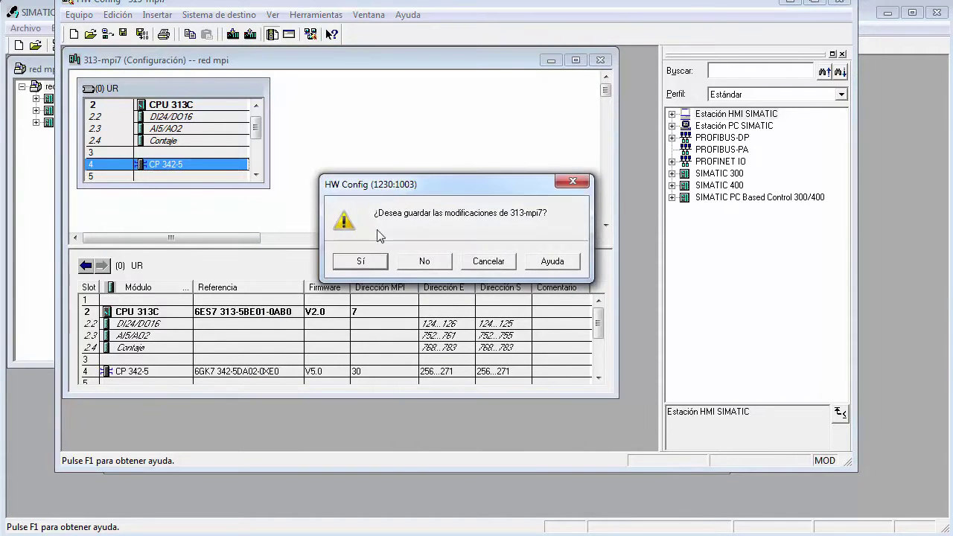
click(360, 262)
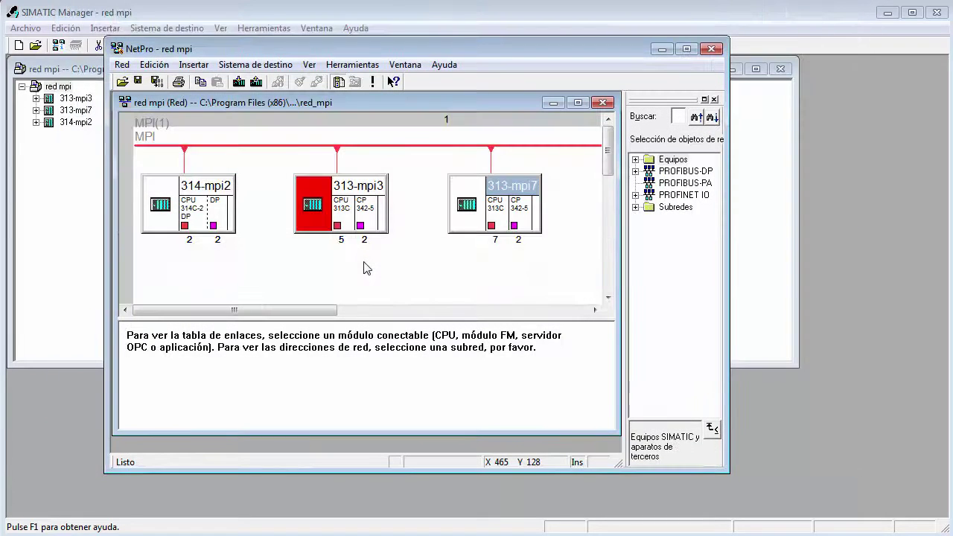
- Set the MPI address of the 313-mpi3 CPU to 3 on the MPI(1) subnet
double_click(337, 225)
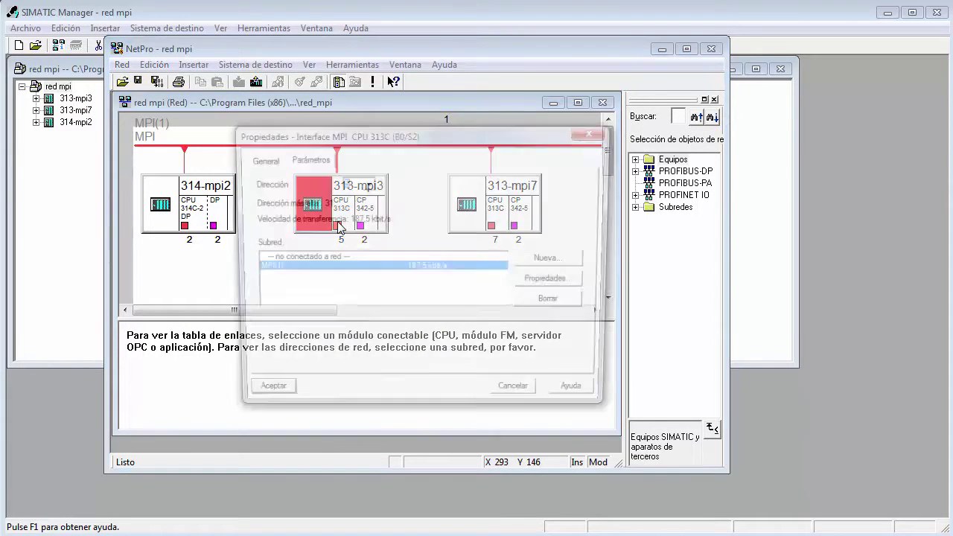
click(367, 183)
click(367, 197)
click(367, 198)
click(367, 198)
click(357, 198)
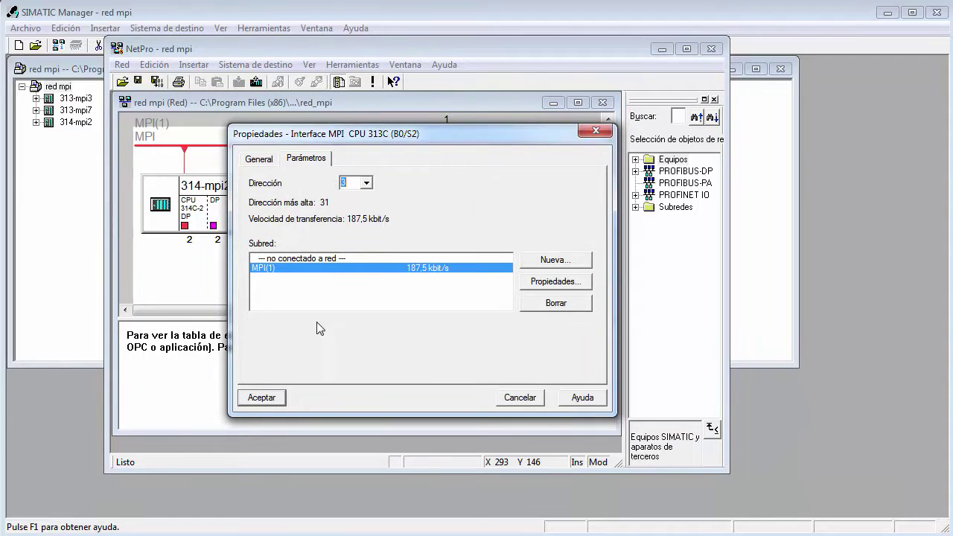
click(262, 398)
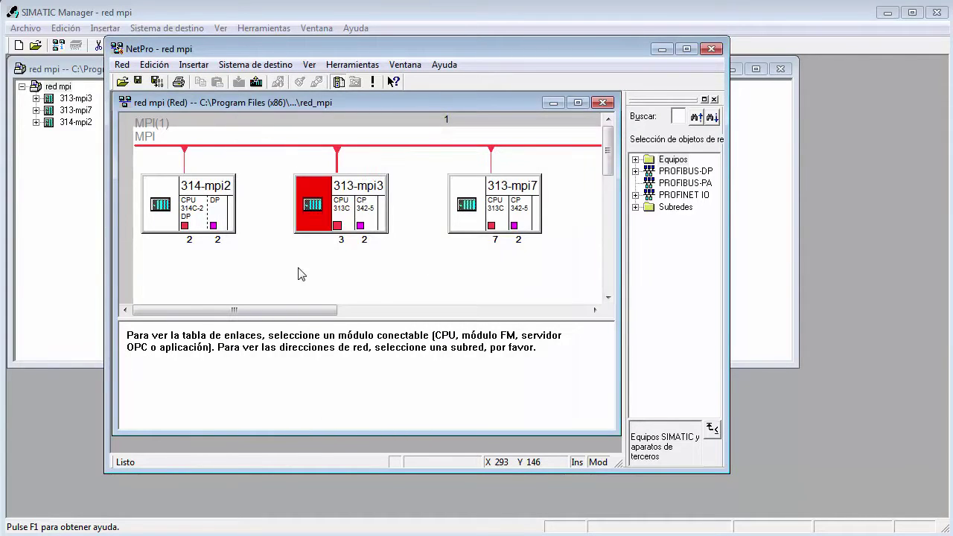
- Save and compile the network with a full check of everything, and review and close the coherence check results
click(157, 81)
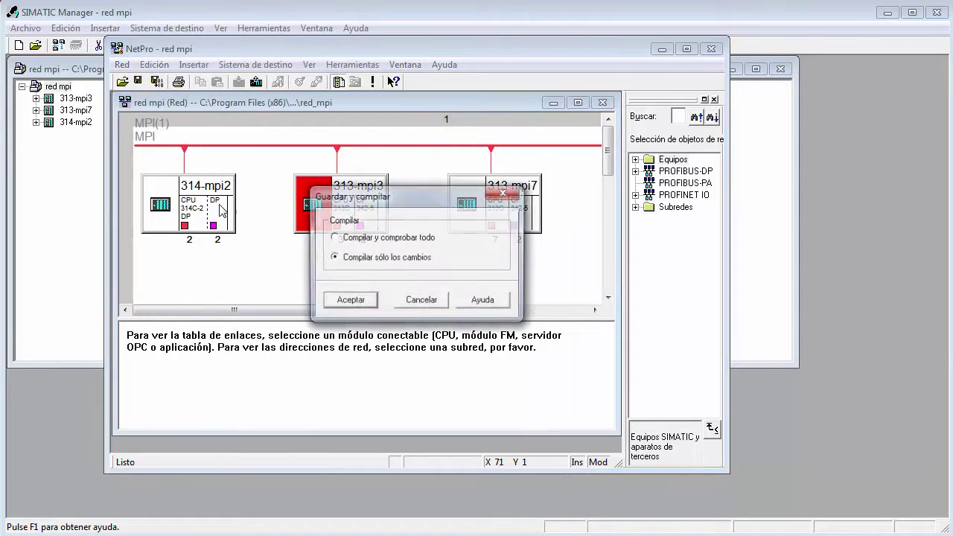
click(343, 239)
click(348, 300)
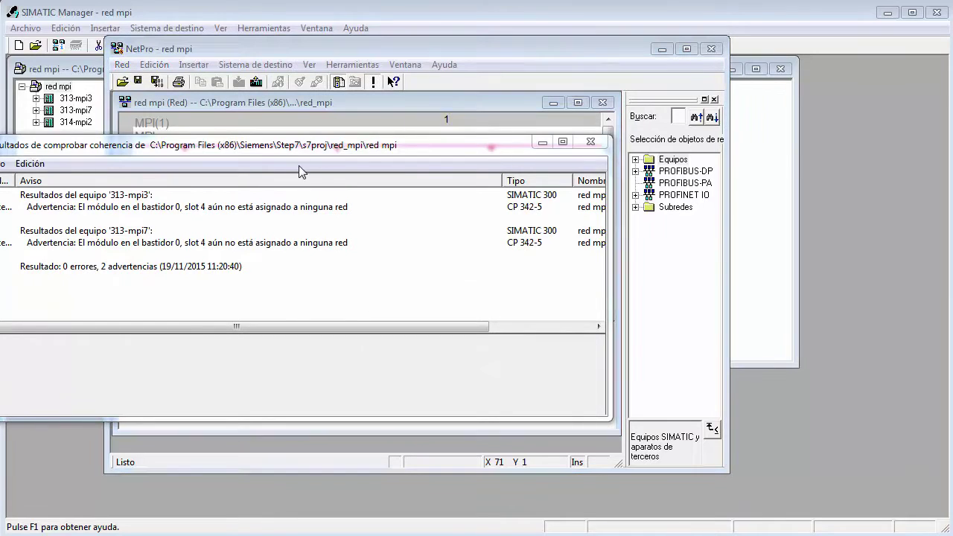
drag(312, 148, 448, 119)
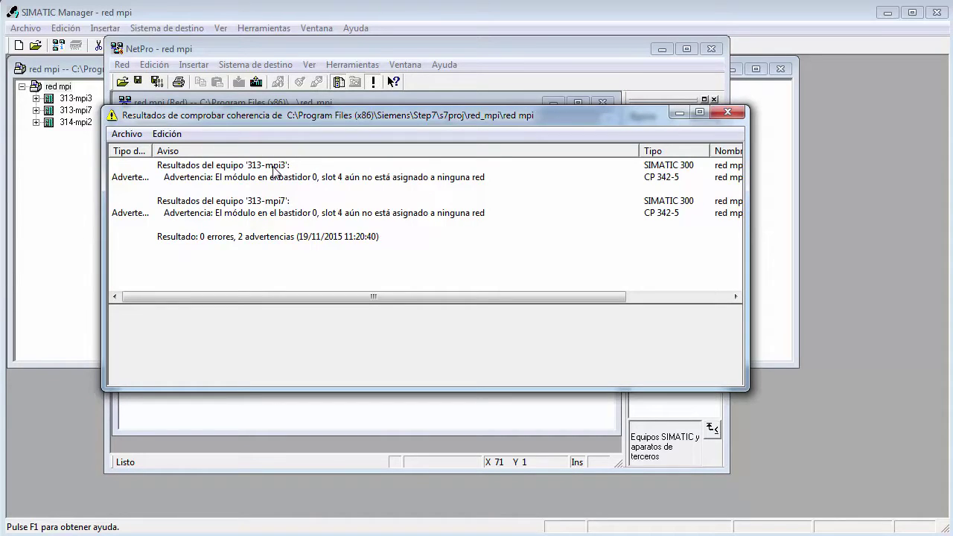
click(731, 113)
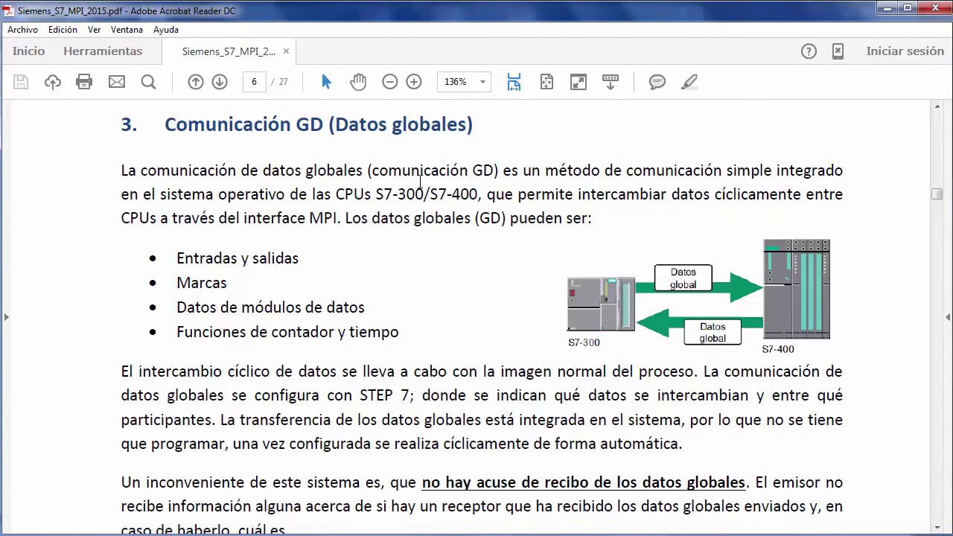
- Switch to Adobe Acrobat Reader and read the global data (GD) communication section of Siemens_S7_MPI_2015.pdf, including the GD resources table
scroll(421, 182, down, 9)
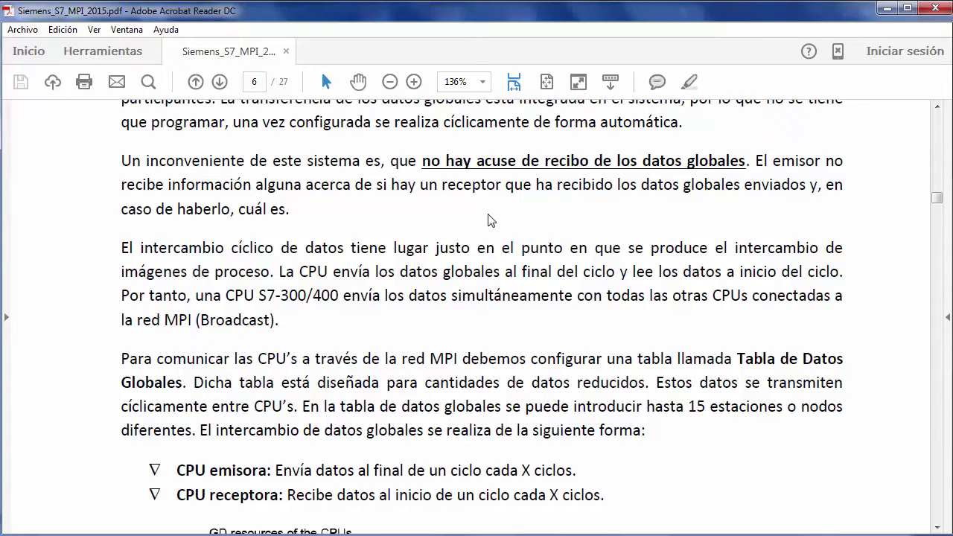
scroll(487, 220, down, 5)
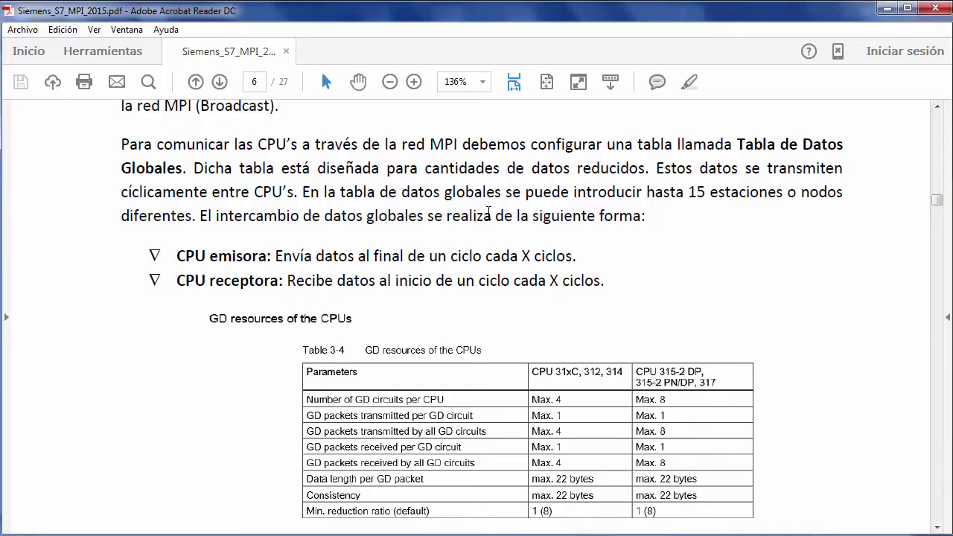
scroll(488, 214, down, 2)
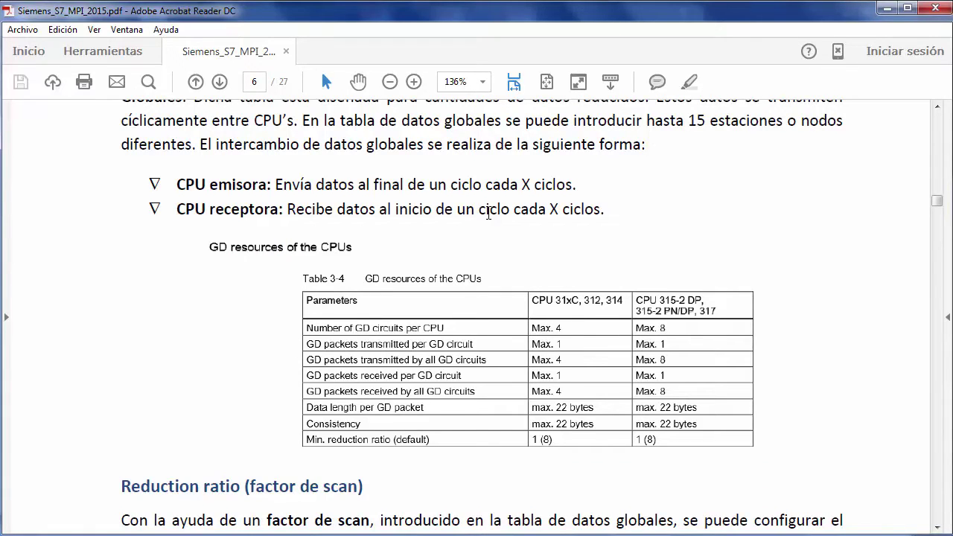
scroll(488, 214, up, 1)
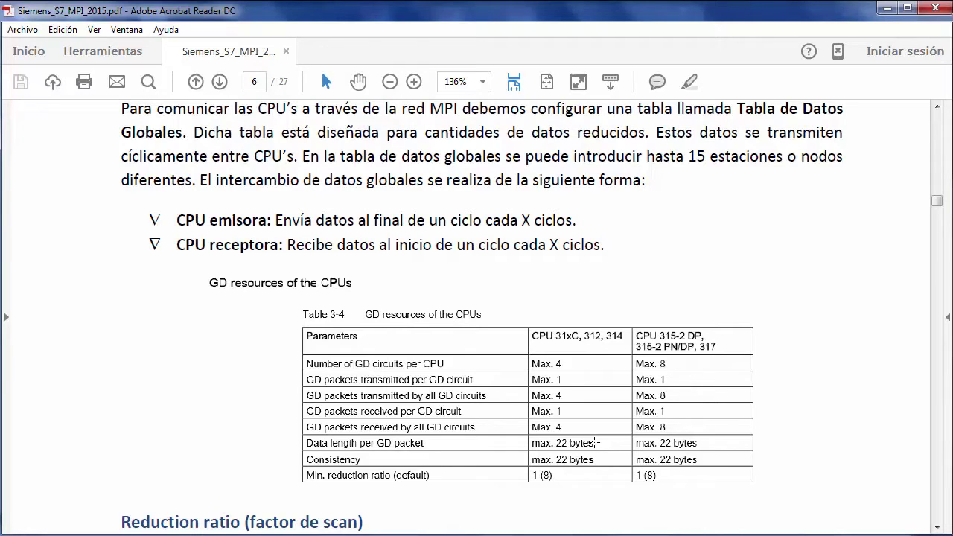
scroll(594, 443, down, 5)
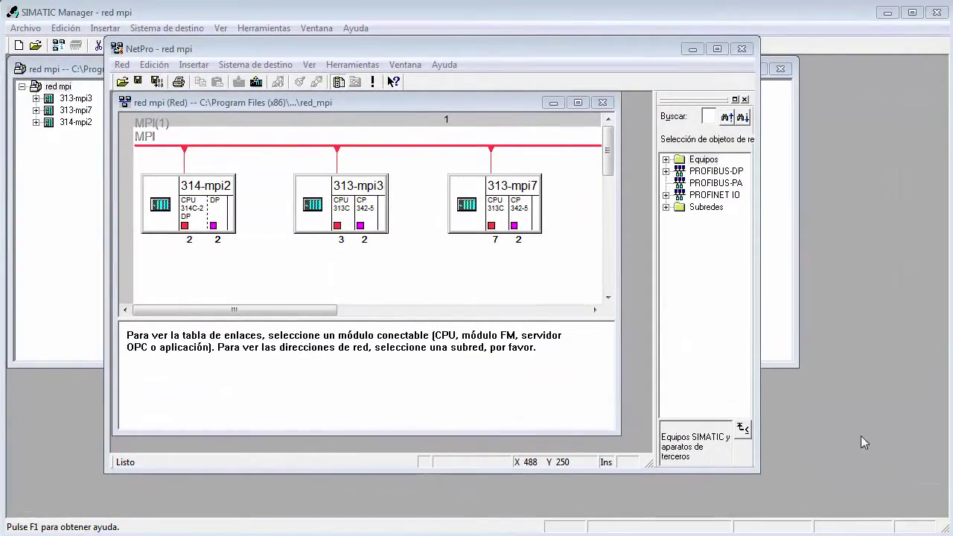
- Back in NetPro, widen the network window and inspect the address list and properties of the MPI(1) subnet
drag(619, 240, 653, 250)
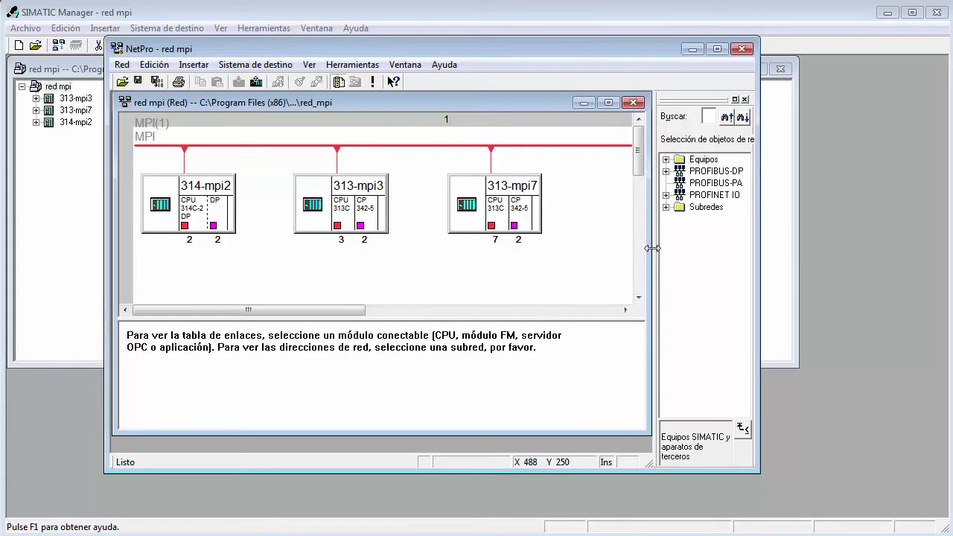
click(357, 145)
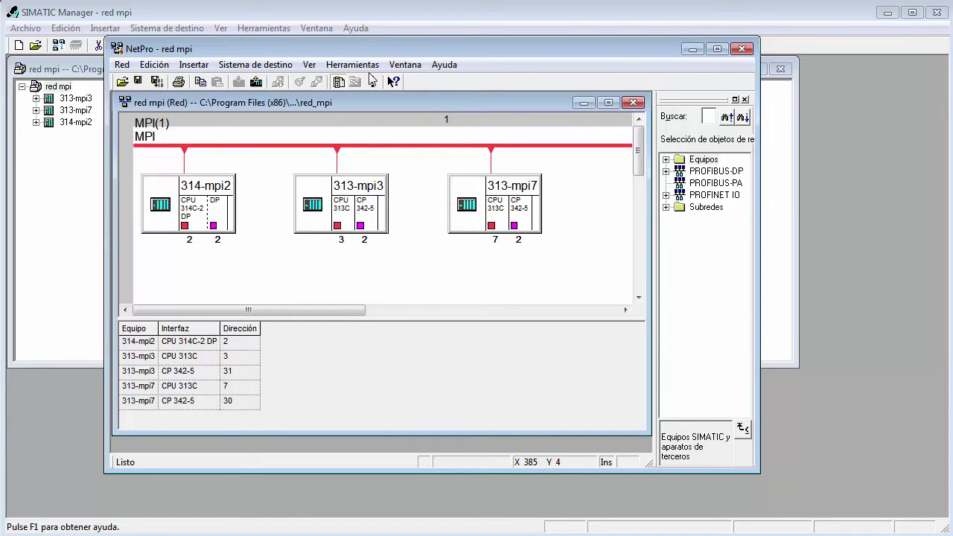
double_click(371, 147)
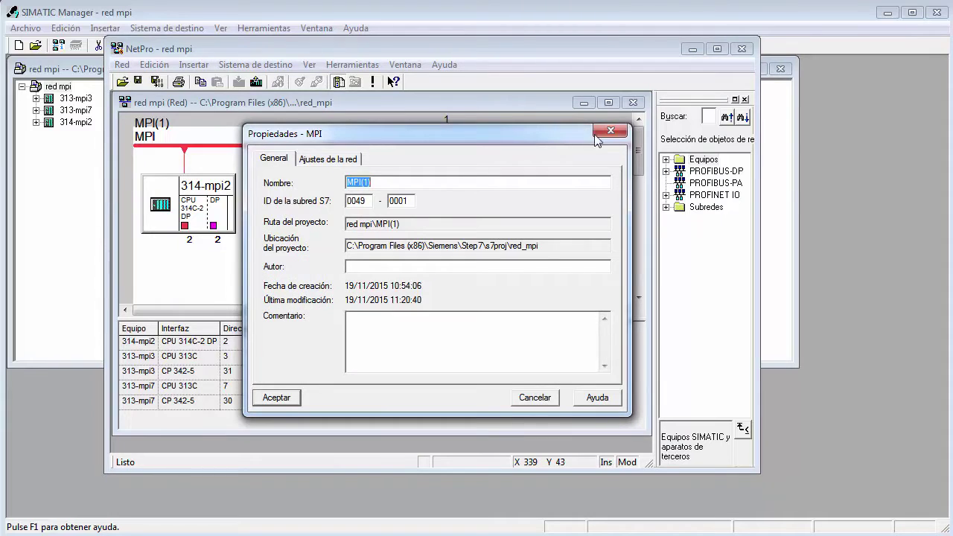
click(610, 132)
- Open the global data table of the MPI(1) subnet for definition
right_click(373, 149)
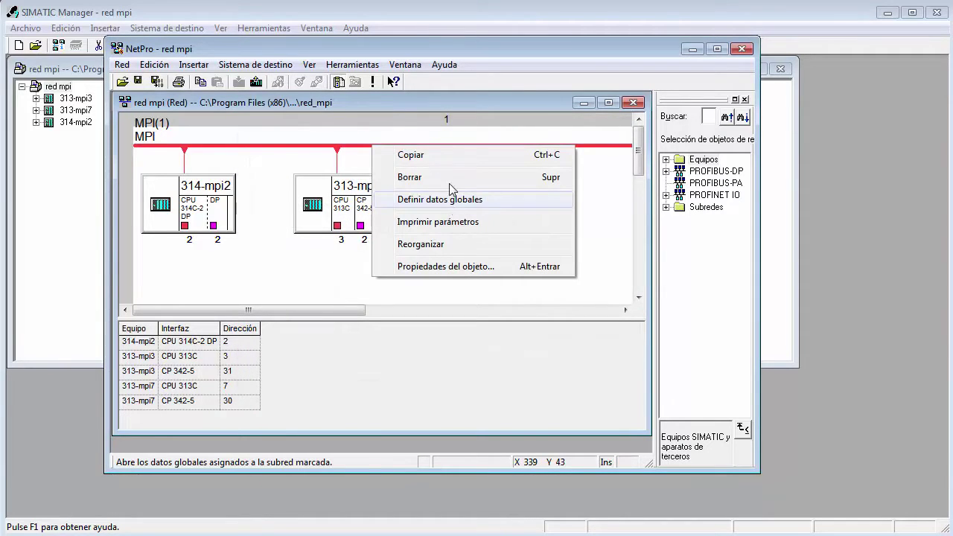
click(359, 66)
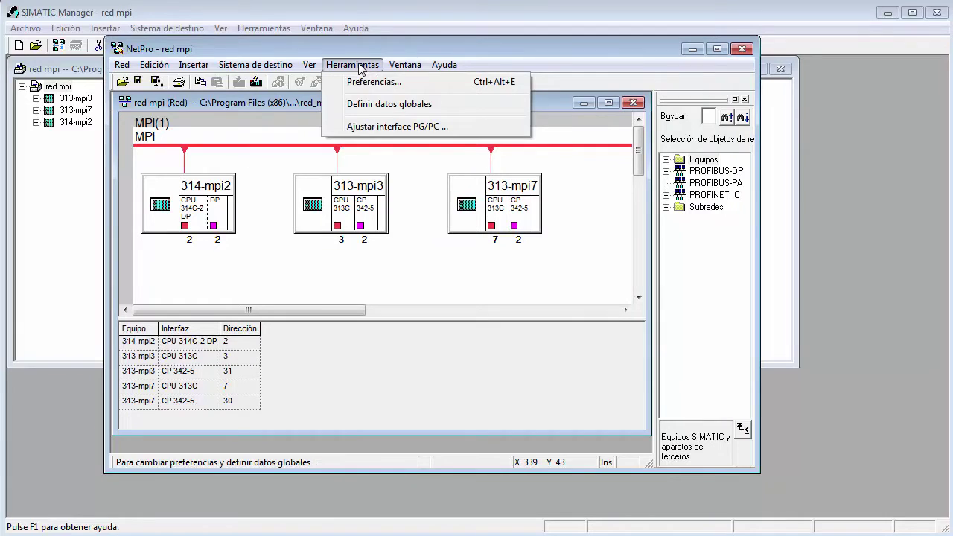
click(394, 106)
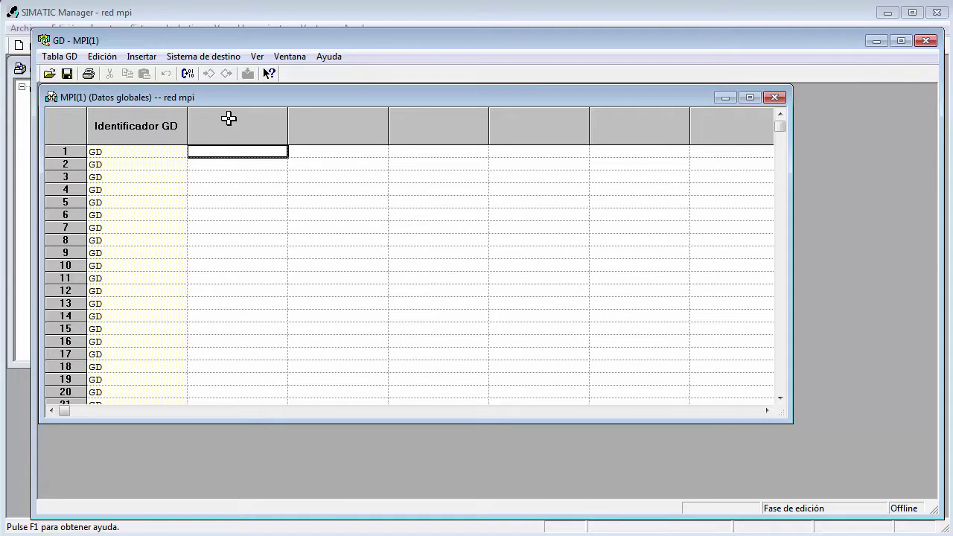
- Assign CPU 314C-2 DP of station 314-mpi2 to the first empty CPU column of the global data table
click(223, 128)
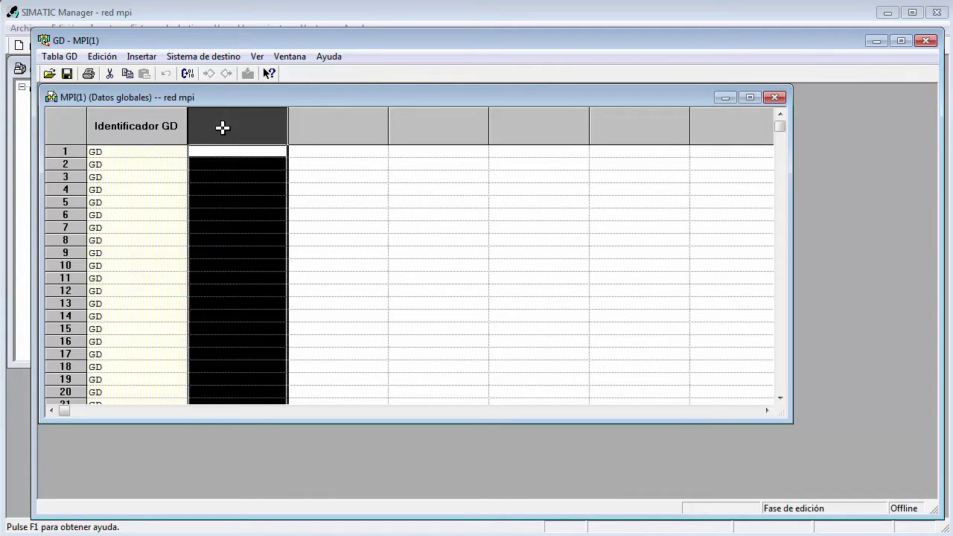
right_click(222, 128)
click(264, 143)
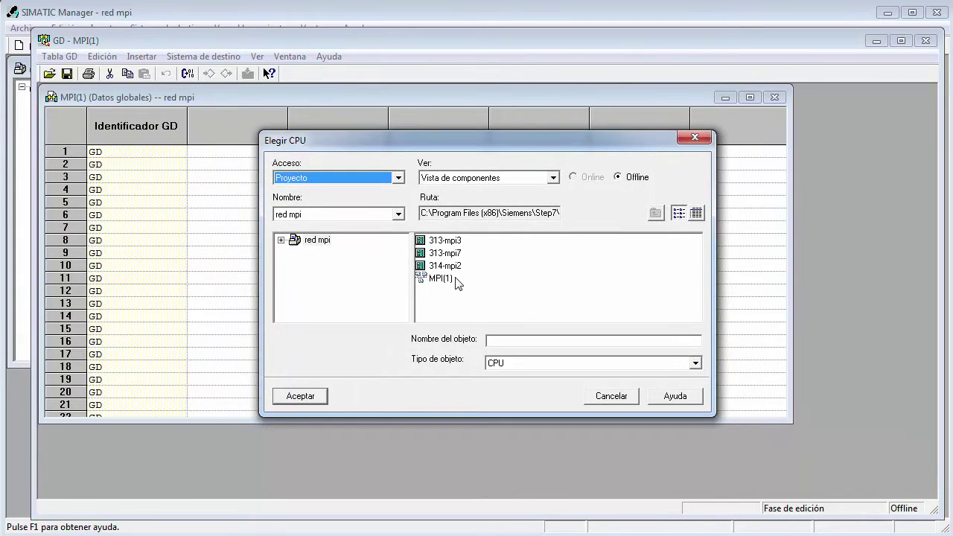
click(440, 266)
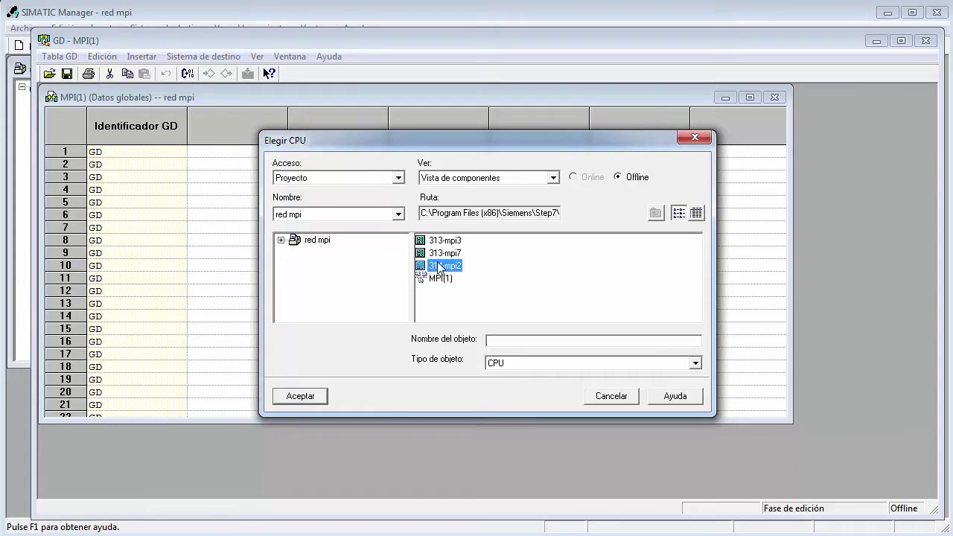
double_click(440, 266)
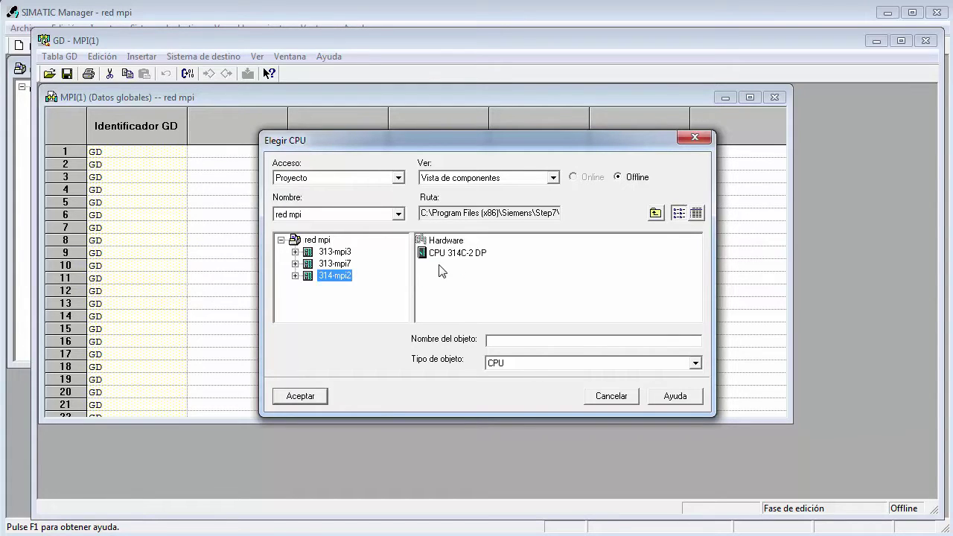
click(295, 276)
click(372, 289)
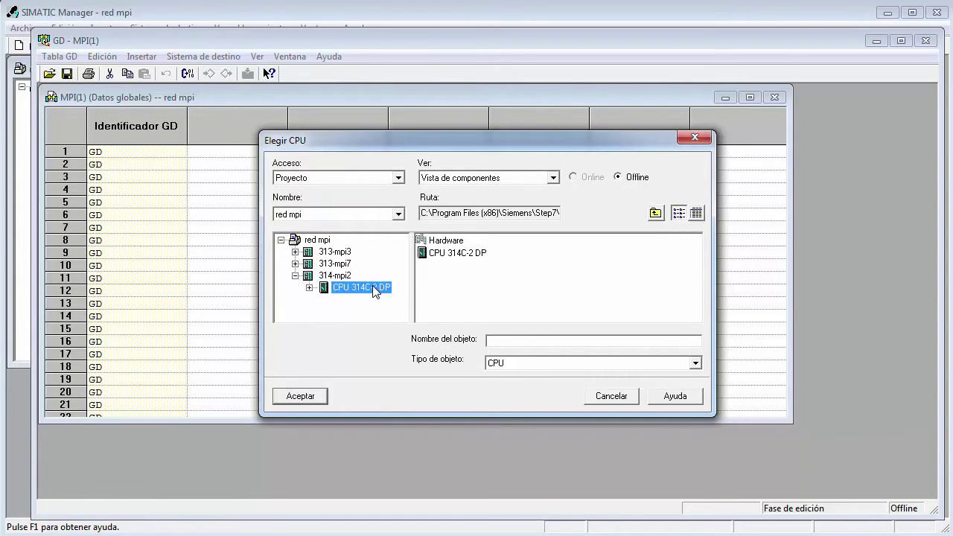
double_click(372, 288)
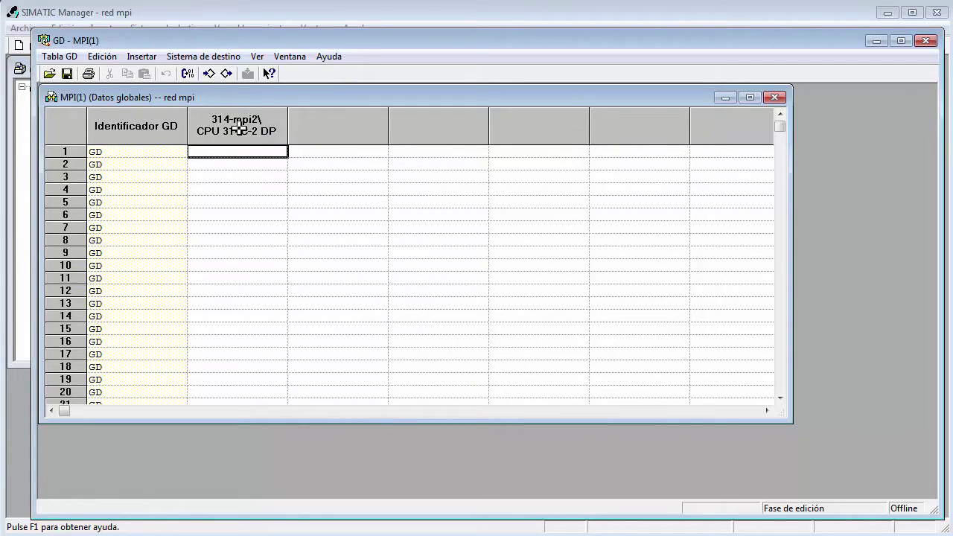
- Assign CPU 313C of station 313-mpi3 to the second CPU column of the global data table
click(341, 134)
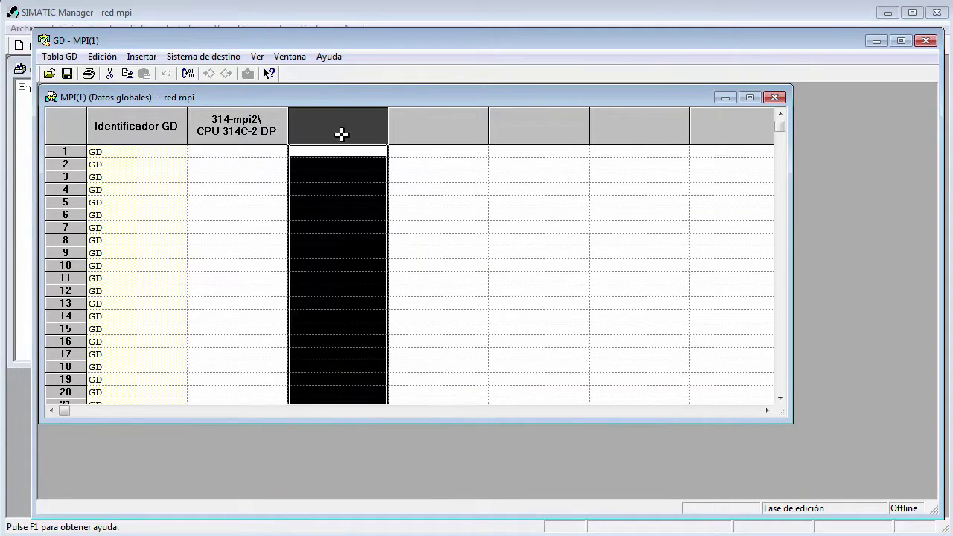
right_click(341, 135)
click(370, 146)
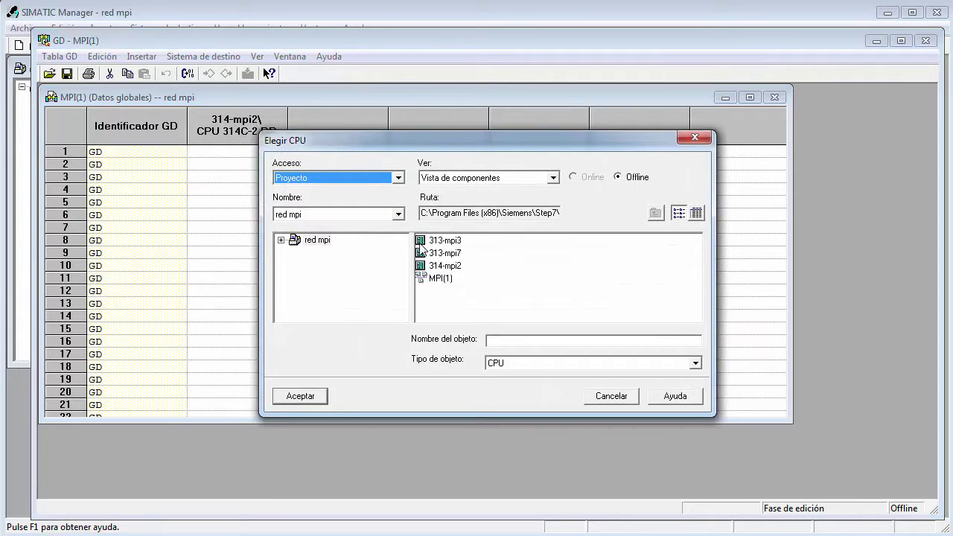
double_click(422, 245)
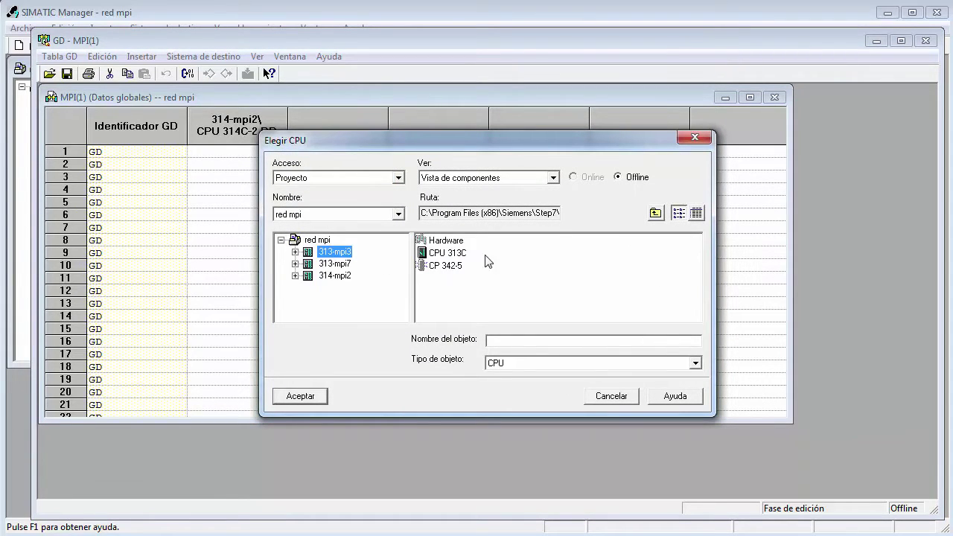
double_click(445, 253)
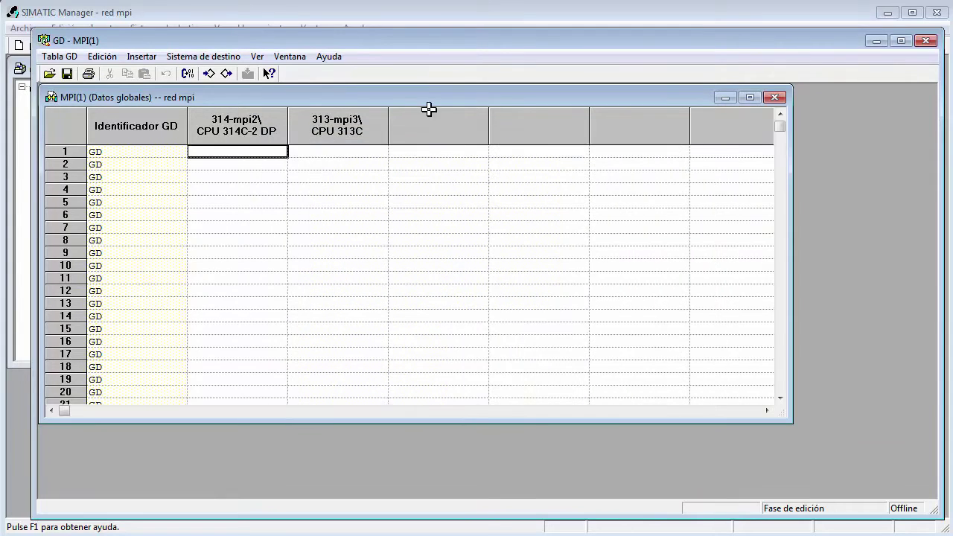
- Assign CPU 313C of station 313-mpi7 to the third CPU column of the global data table
click(438, 132)
right_click(441, 132)
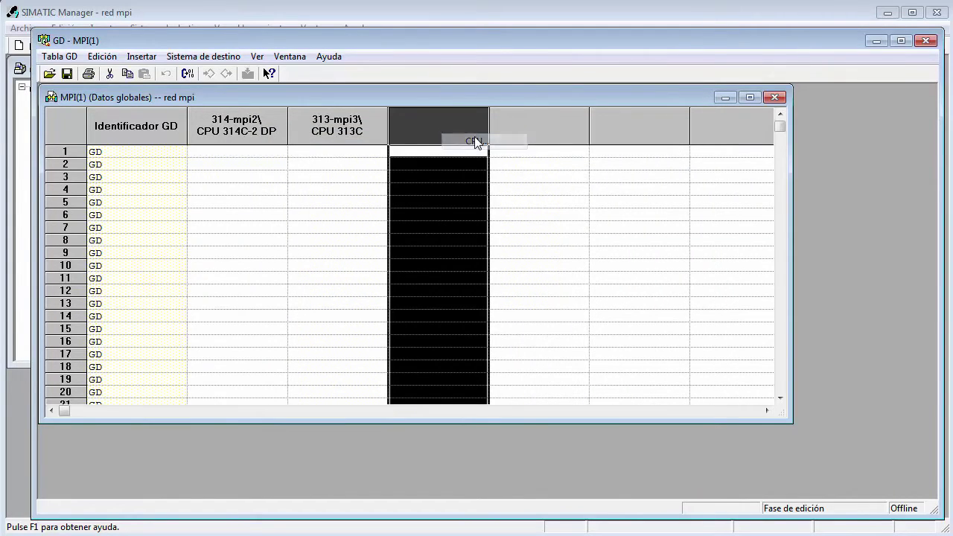
click(474, 141)
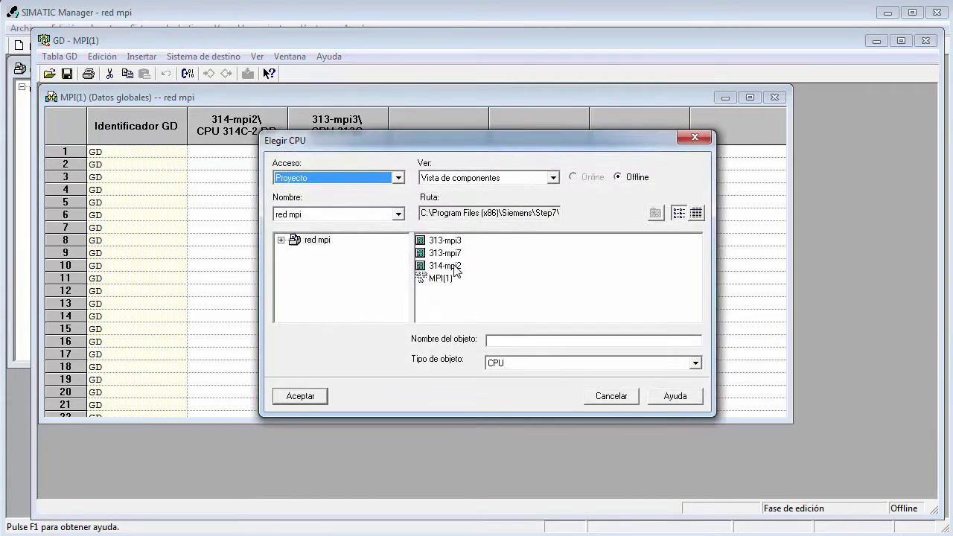
double_click(449, 253)
double_click(451, 253)
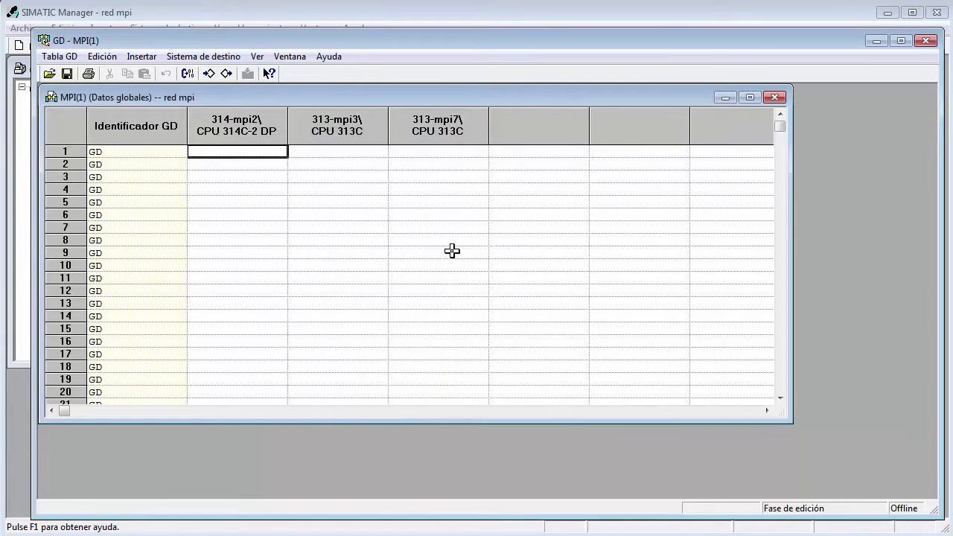
- In row 1, set the 314-mpi2 cell as sender (Emisor) with address EB124
right_click(241, 149)
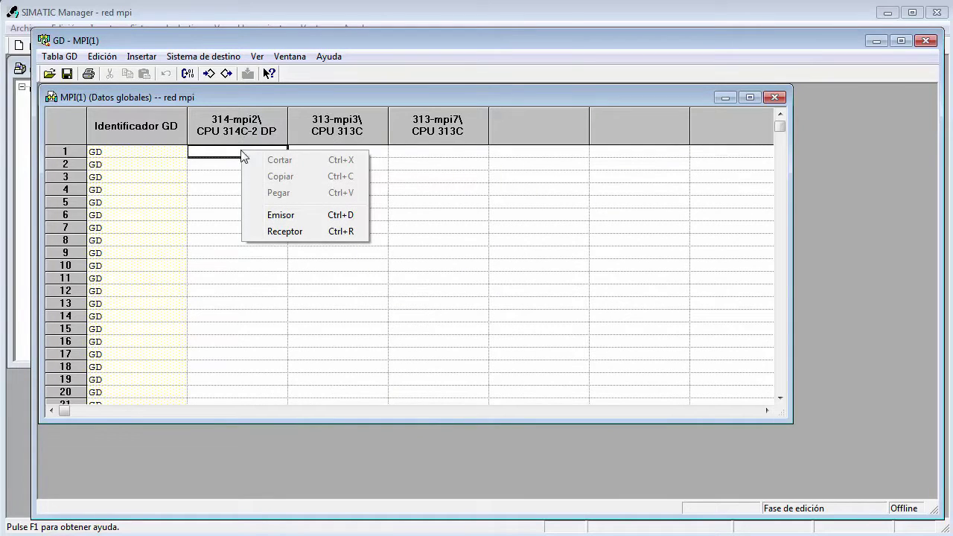
click(272, 219)
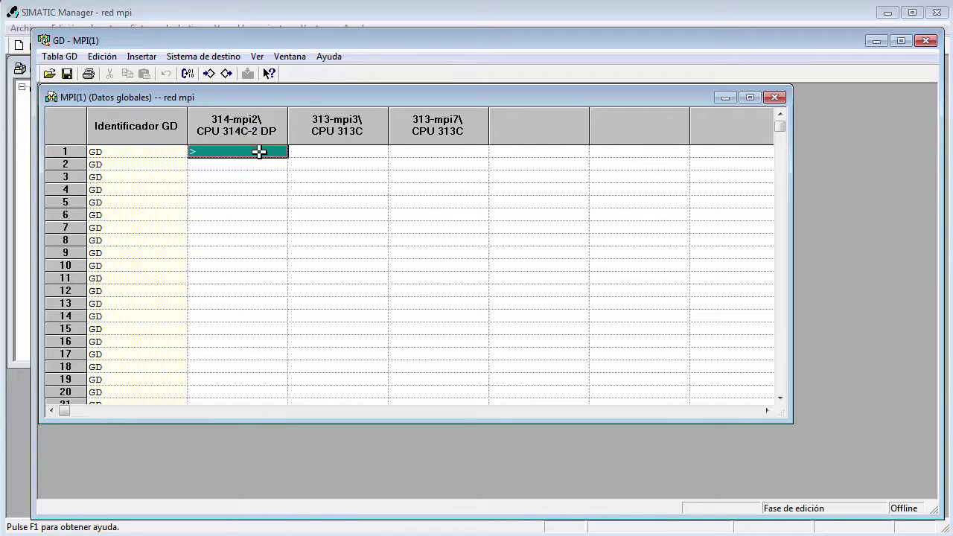
text(e)
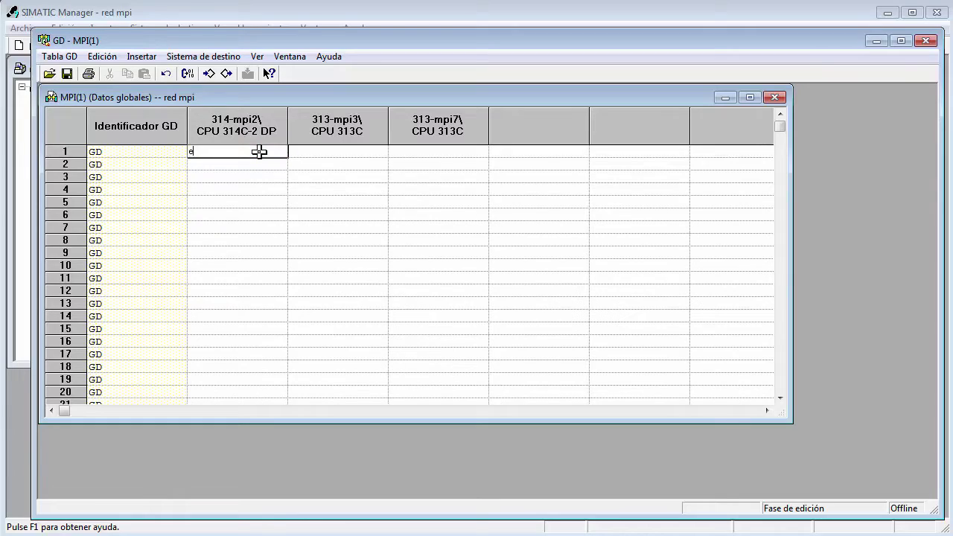
text(b124)
key(Return)
- Enter the row 1 receiver addresses: AB124 for 313-mpi3 and AB125 for 313-mpi7
click(346, 153)
right_click(349, 154)
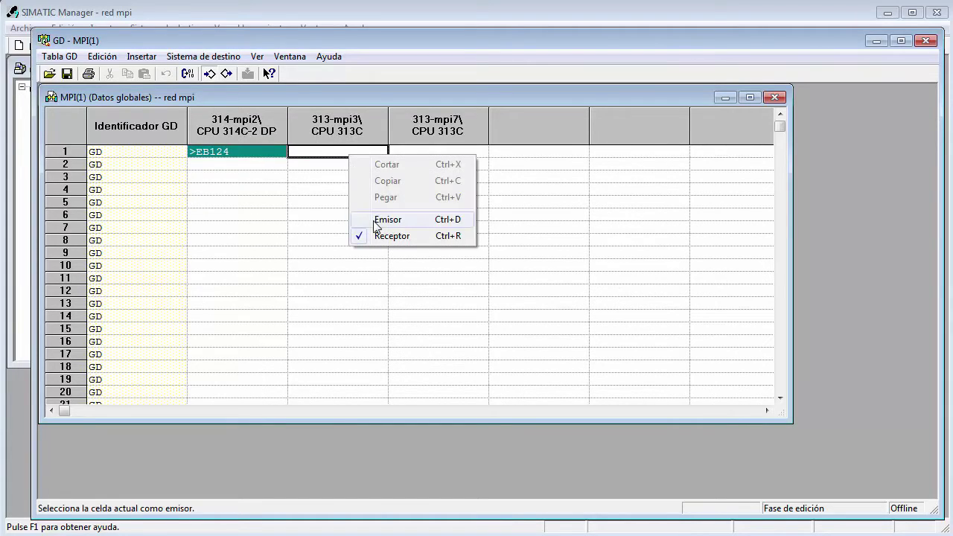
click(317, 151)
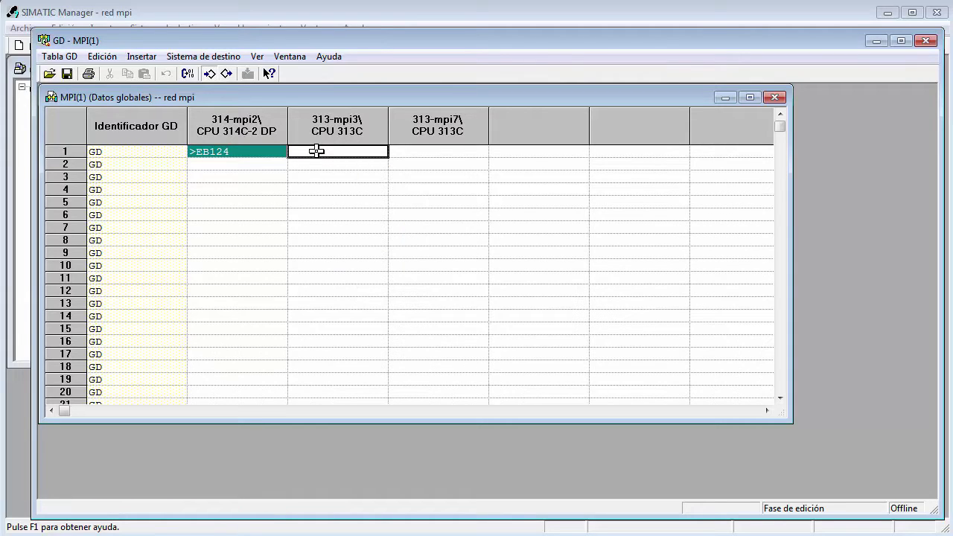
text(ab124)
key(Return)
key(Tab)
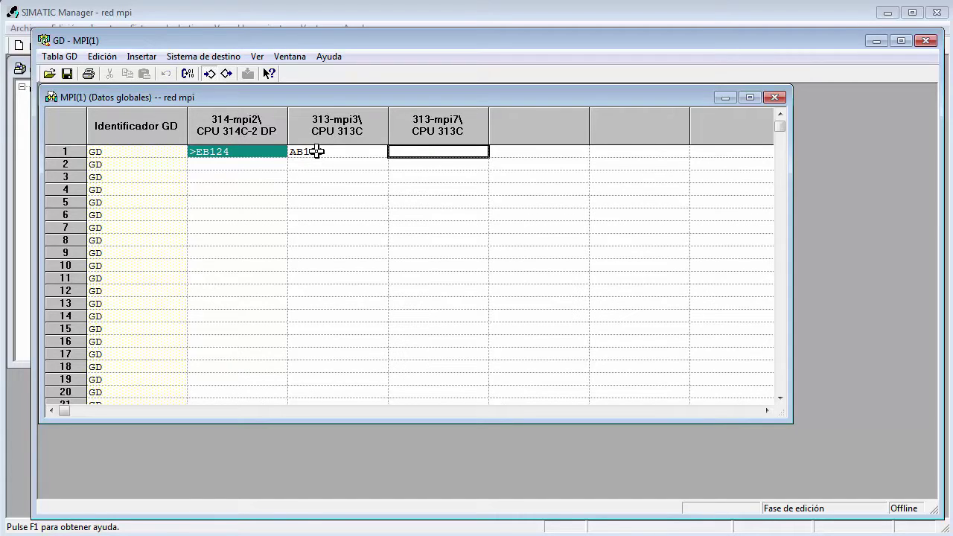
text(ab125)
key(Return)
key(Down)
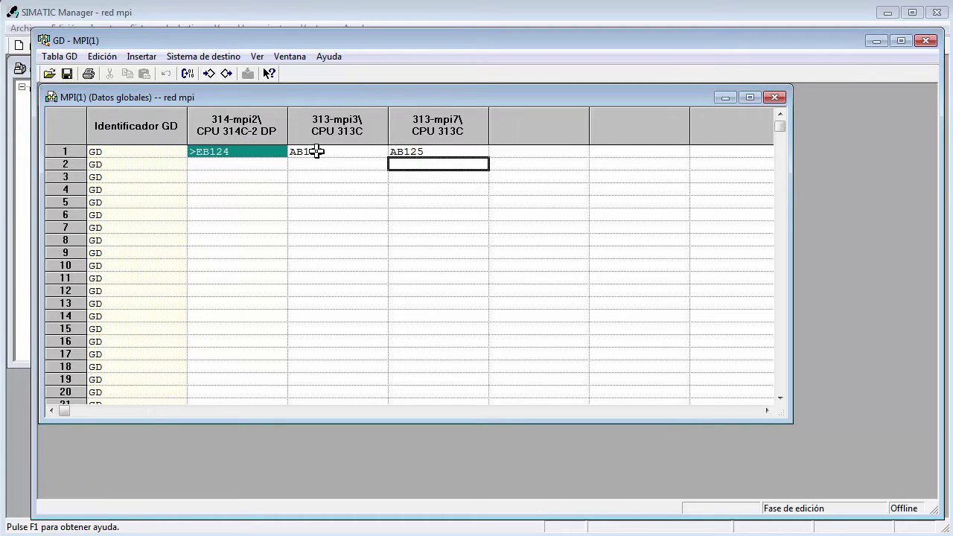
- In row 2, set the 313-mpi3 cell as sender (Emisor) with address EB124
click(325, 165)
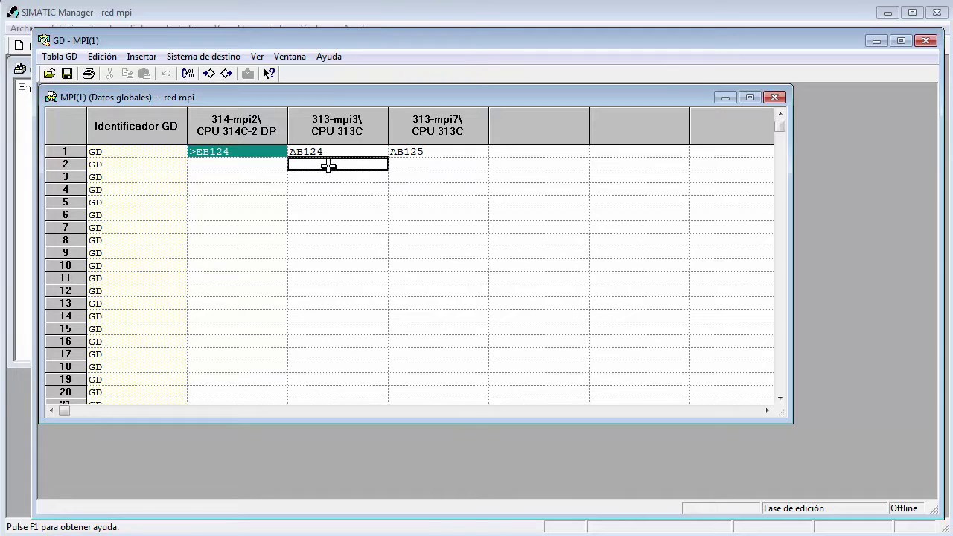
right_click(332, 165)
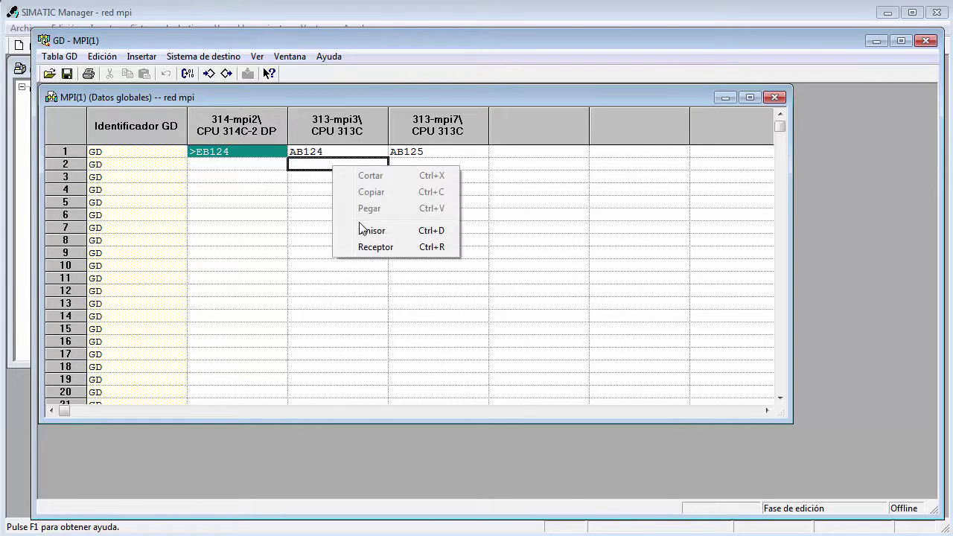
click(361, 231)
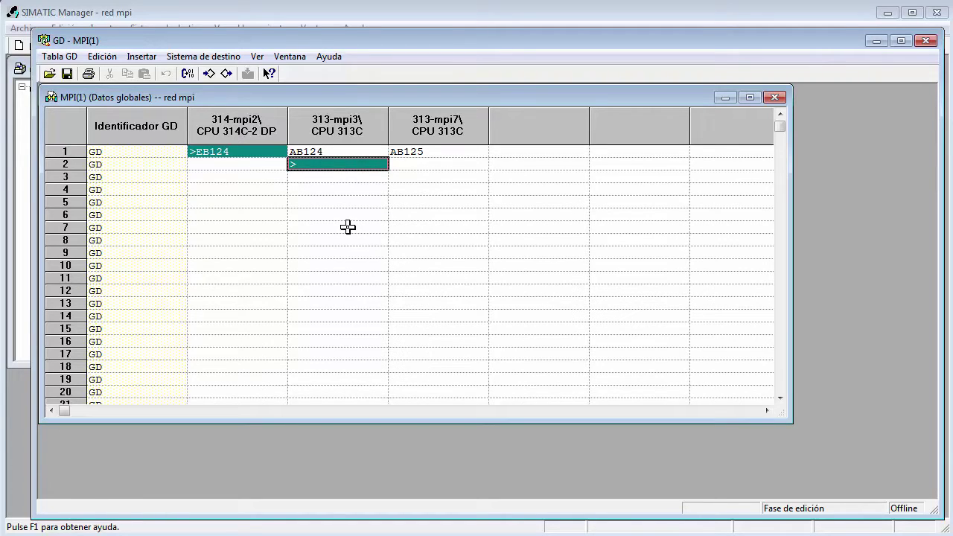
text(eb124)
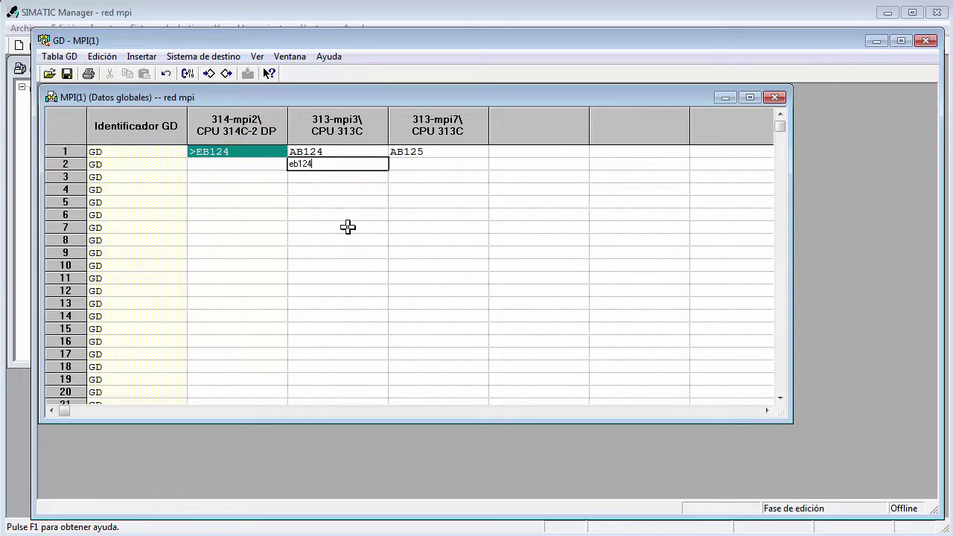
key(Return)
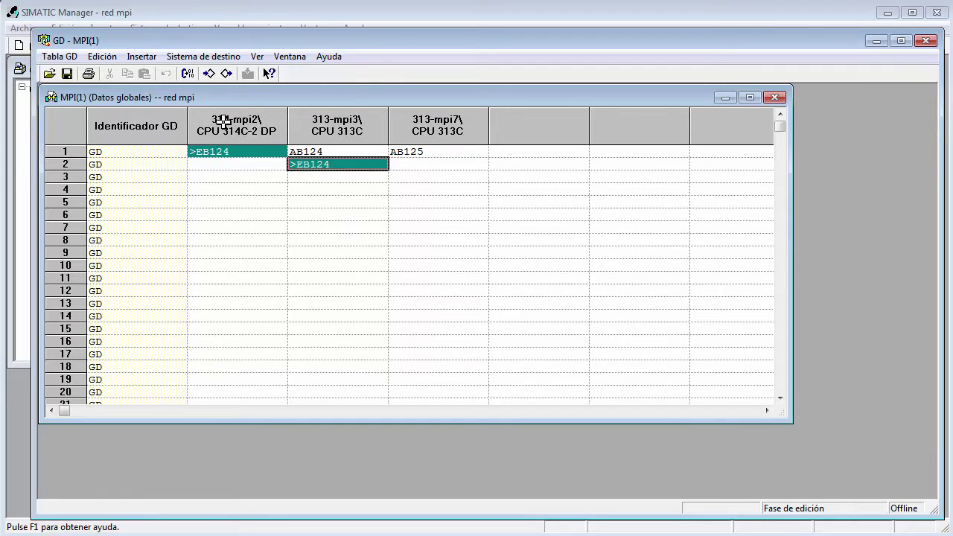
- Enter AB124 as the row 2 receiver address for 314-mpi2
right_click(219, 163)
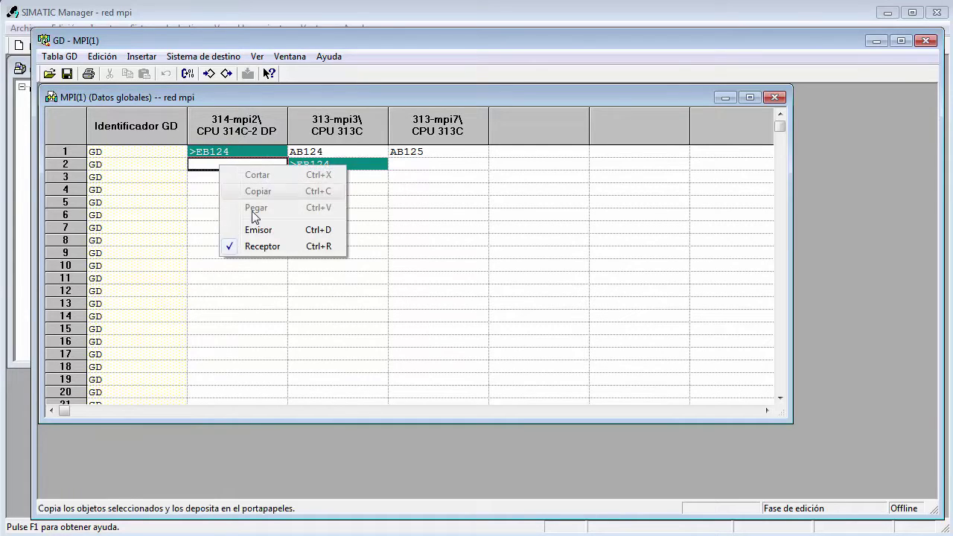
click(196, 163)
text(ab124)
key(Return)
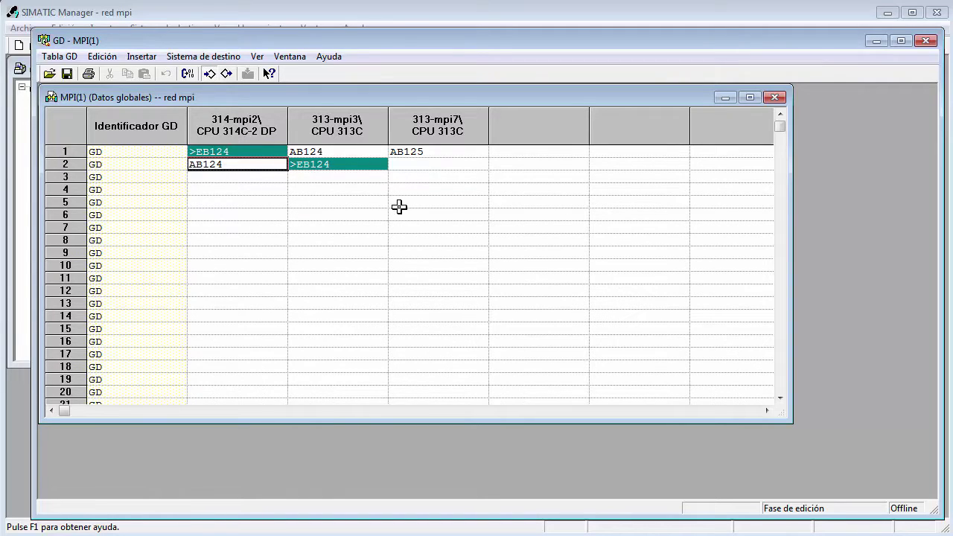
- In row 3, set the 313-mpi7 cell as sender (Emisor) with address EB124
click(432, 179)
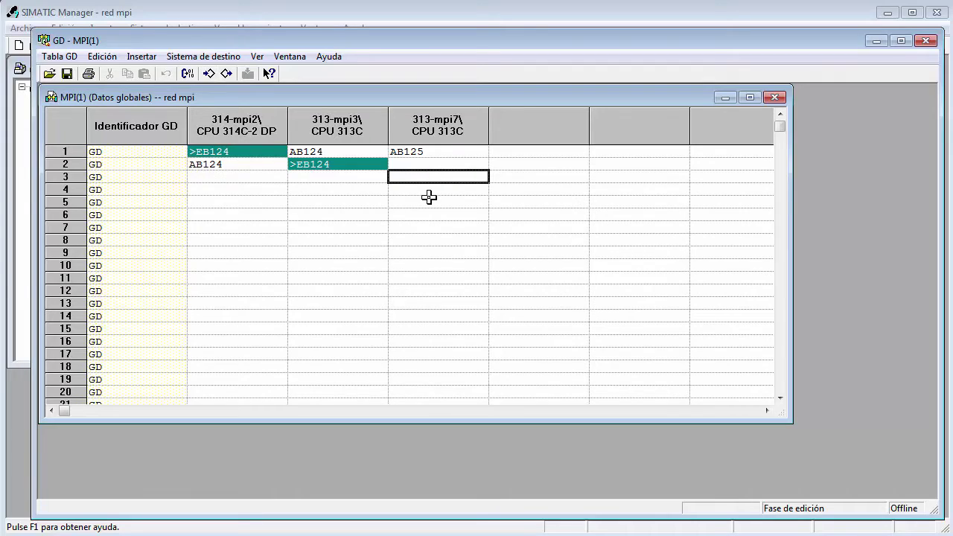
right_click(434, 179)
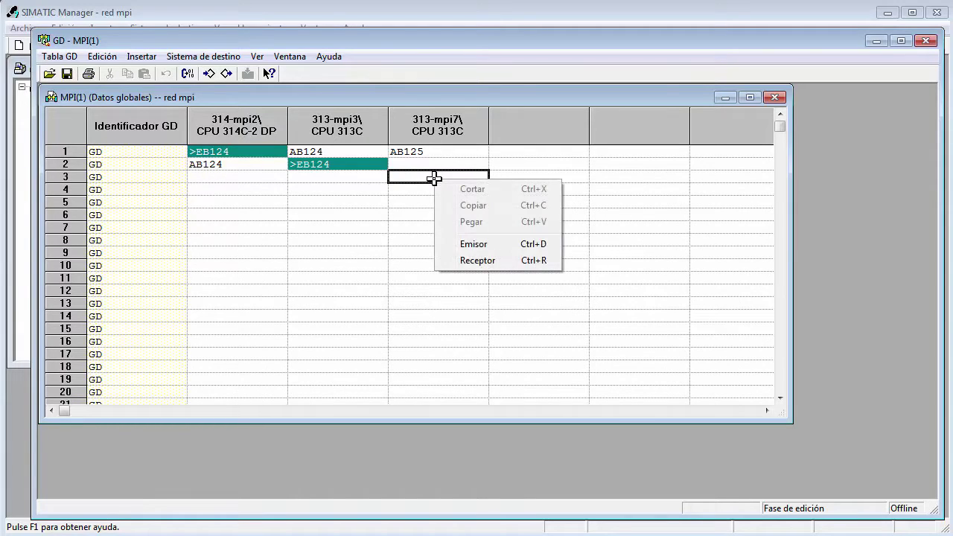
click(466, 244)
text(e)
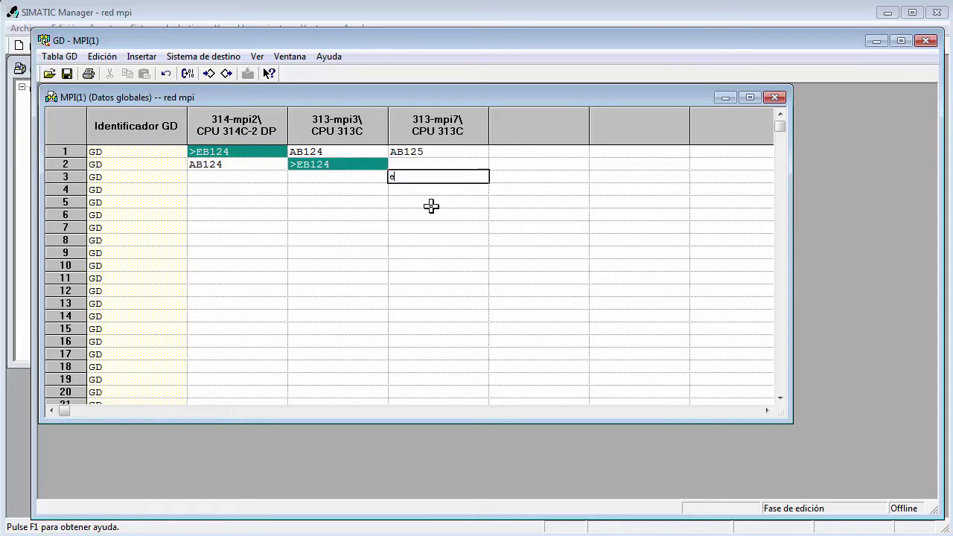
text(b124)
key(Return)
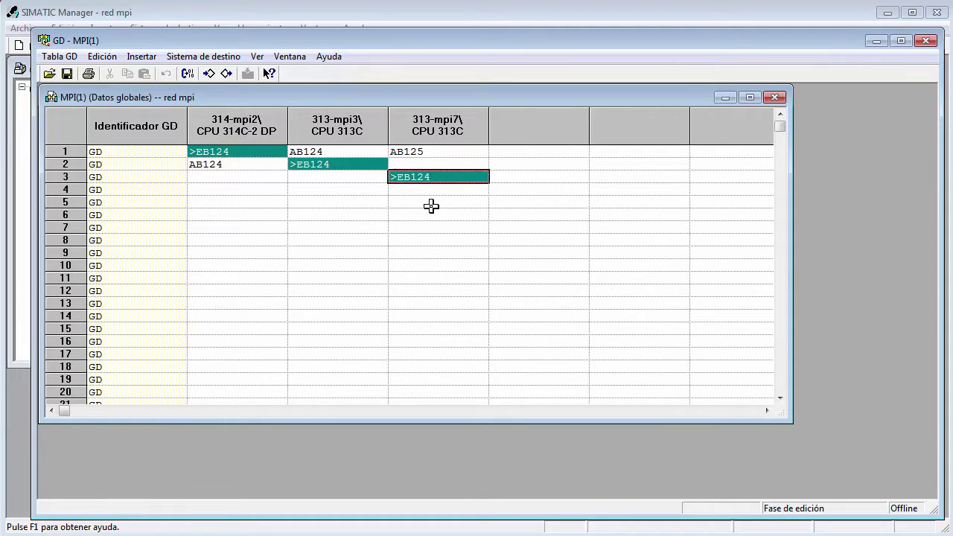
- Enter AB125 as the row 3 receiver address for 314-mpi2
key(Left)
key(Left)
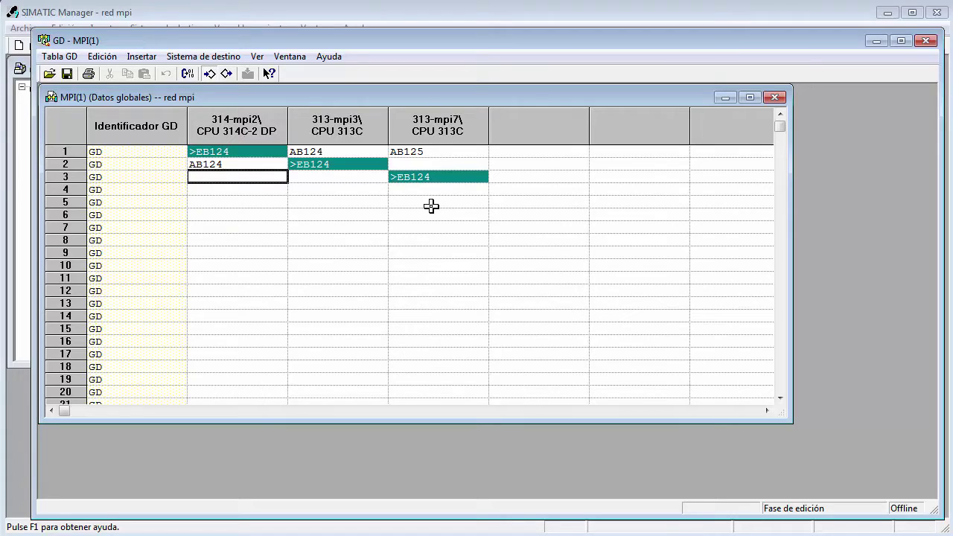
text(ab1252)
key(BackSpace)
key(Return)
- Compile the global data table and close the compiler's message list
click(279, 215)
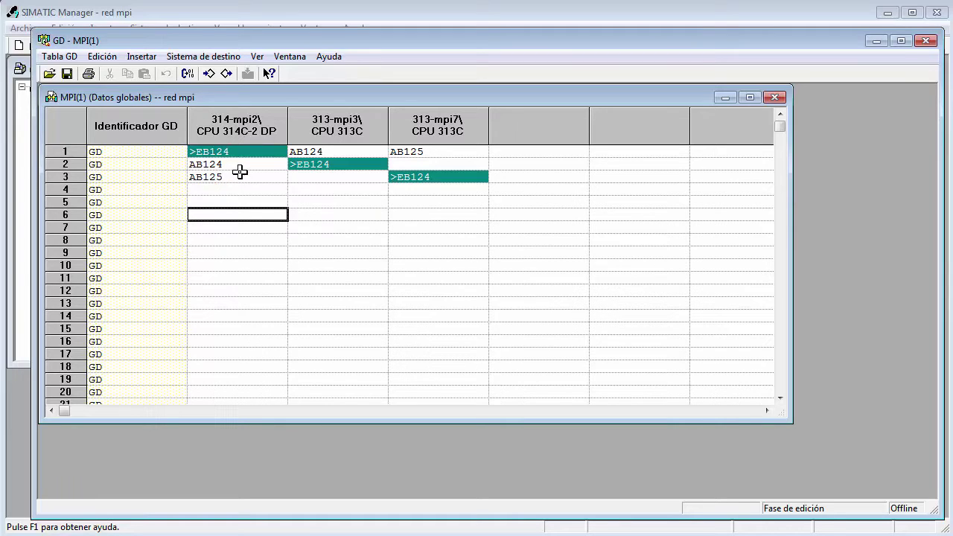
click(188, 75)
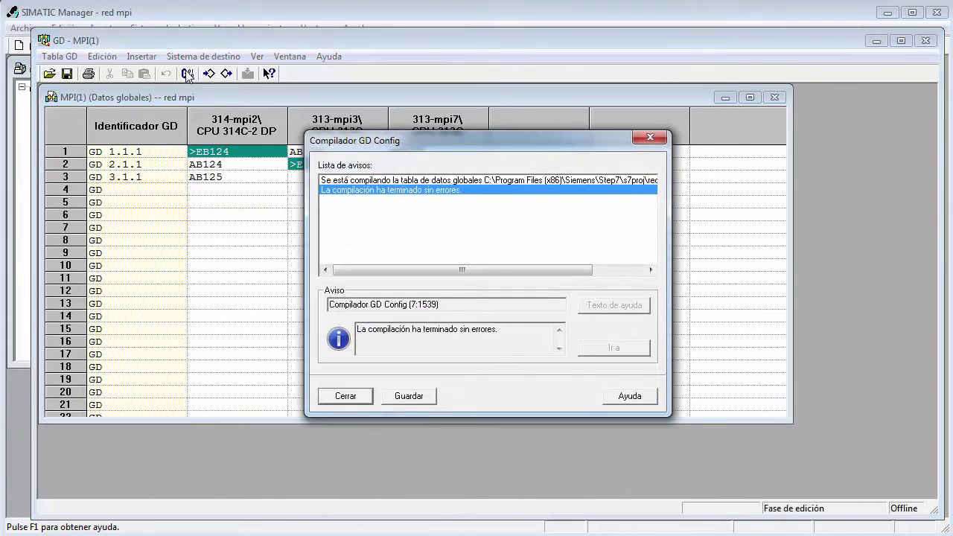
click(344, 397)
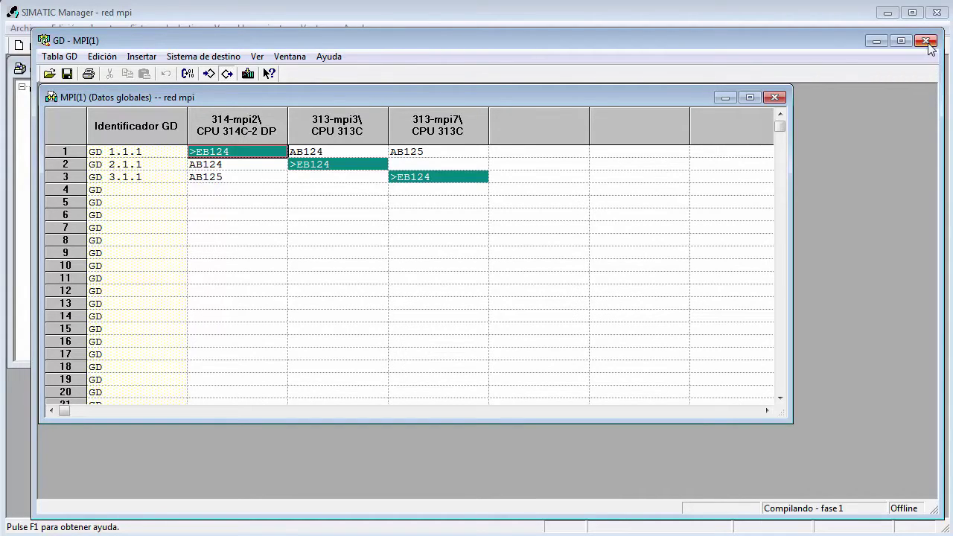
click(188, 56)
click(201, 73)
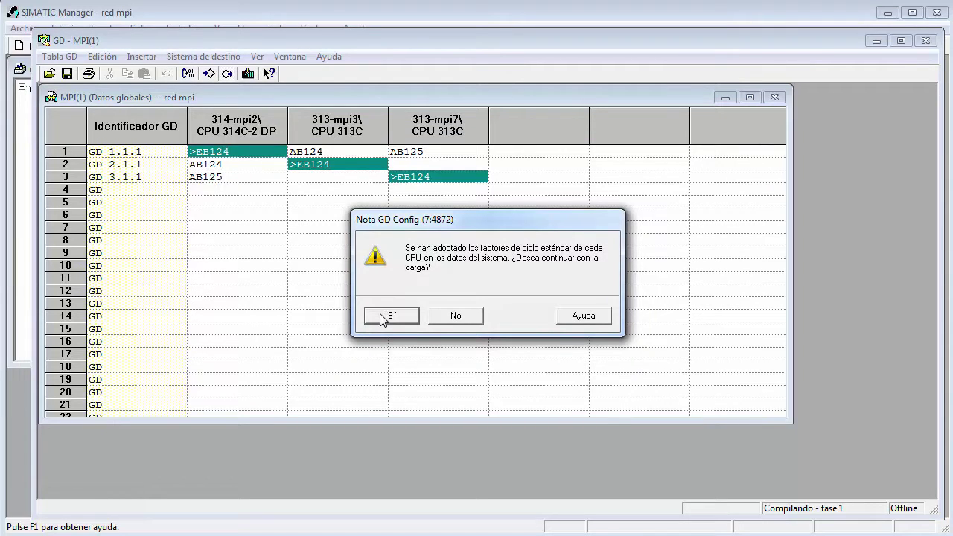
click(387, 315)
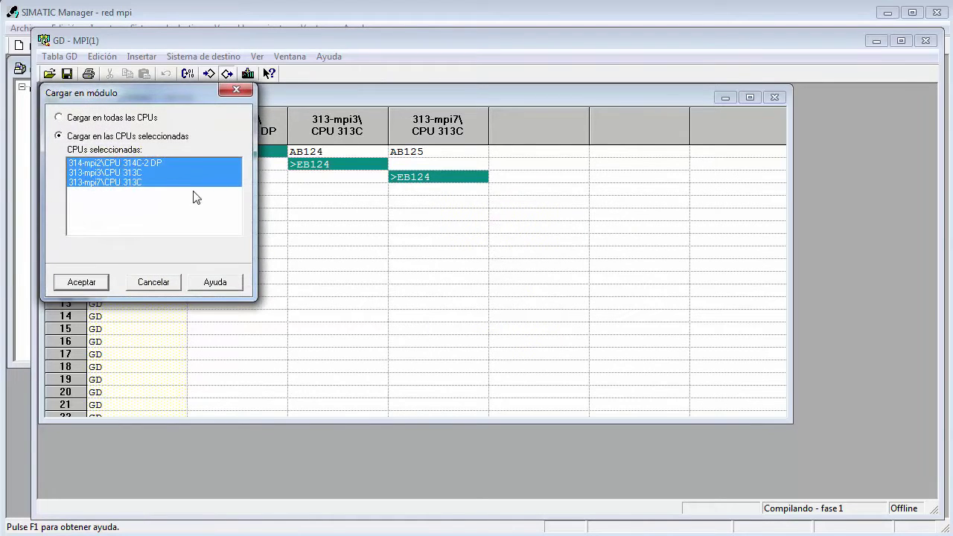
click(156, 282)
- Show the cycle factor rows (Factores de ciclo) in the global data table, and hide them again
click(258, 57)
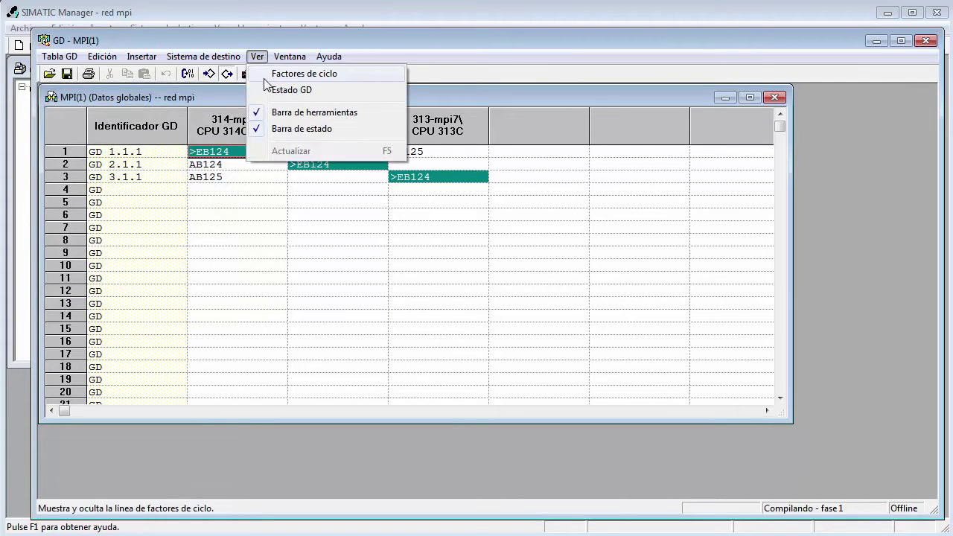
click(268, 75)
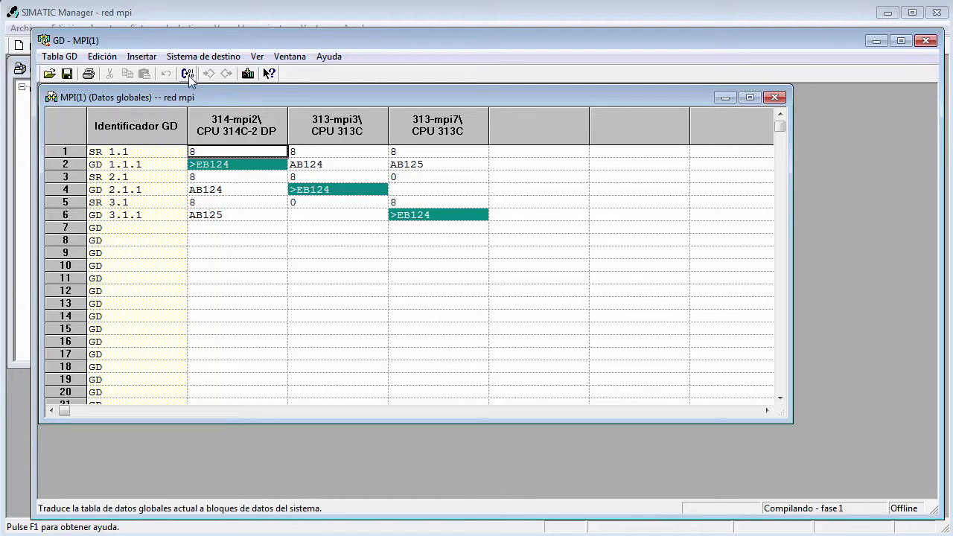
click(257, 62)
click(272, 74)
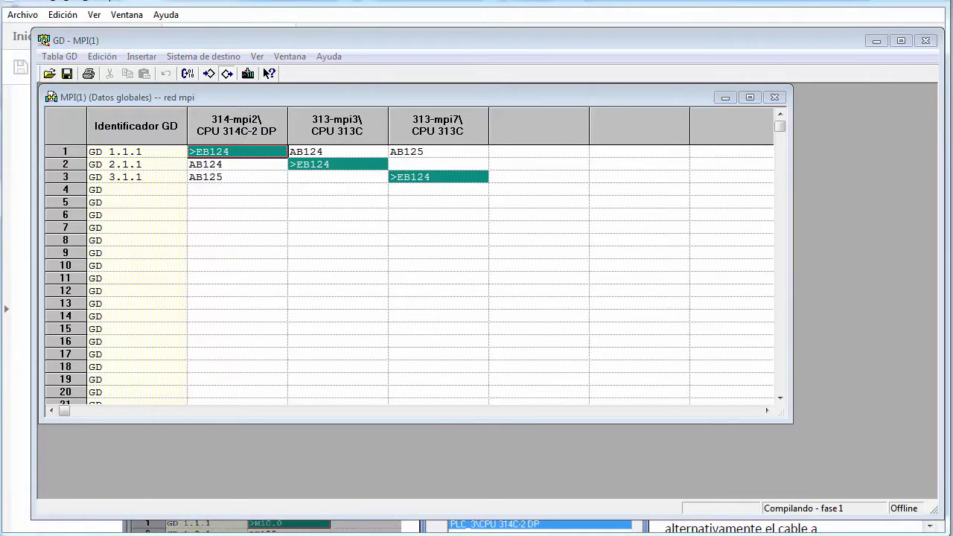
- Switch to NetPro and try to load the configuration into the CPU 314C-2 DP of station 314-mpi2
click(876, 41)
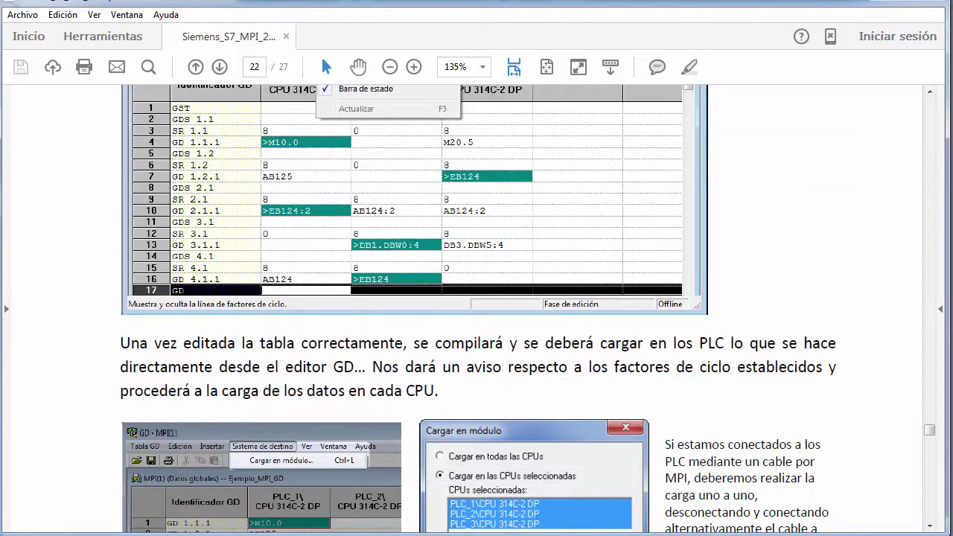
key(alt+Tab)
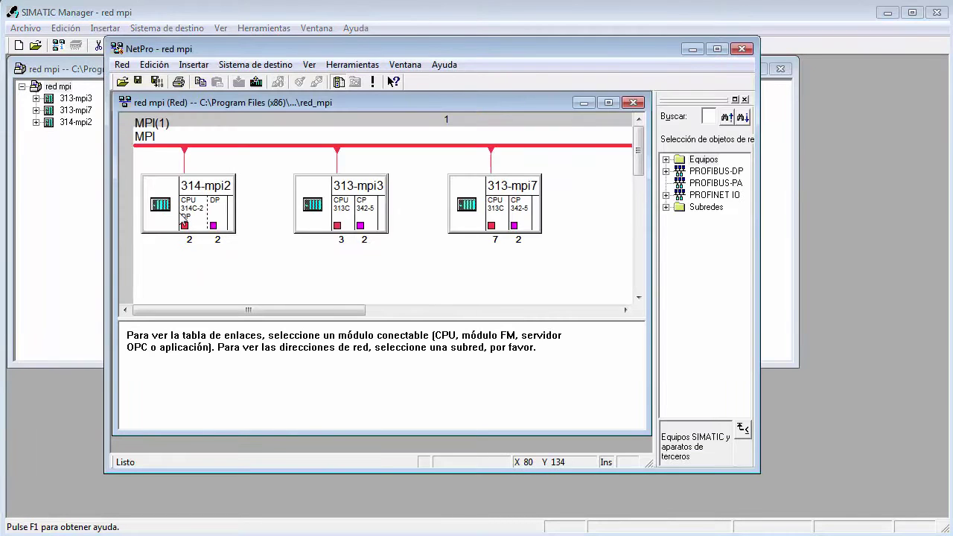
click(184, 217)
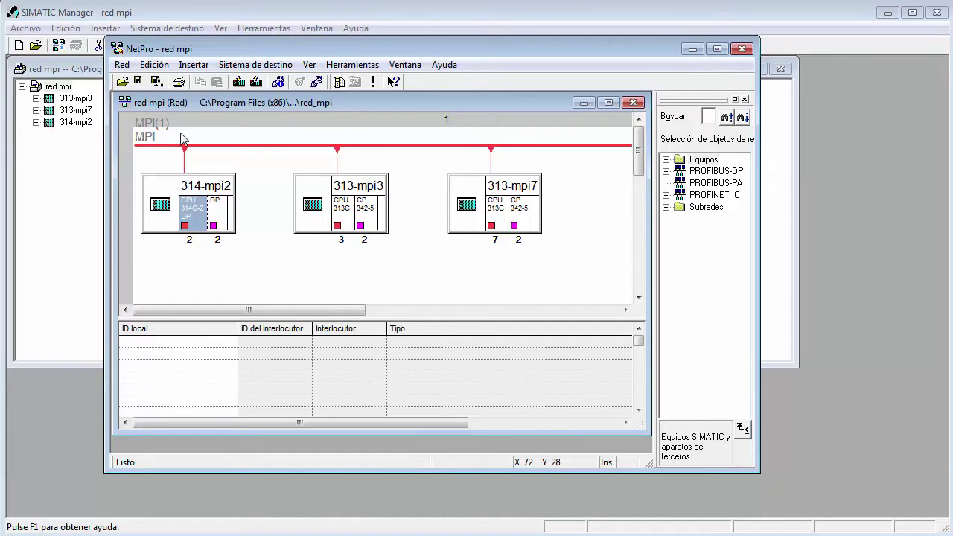
click(238, 82)
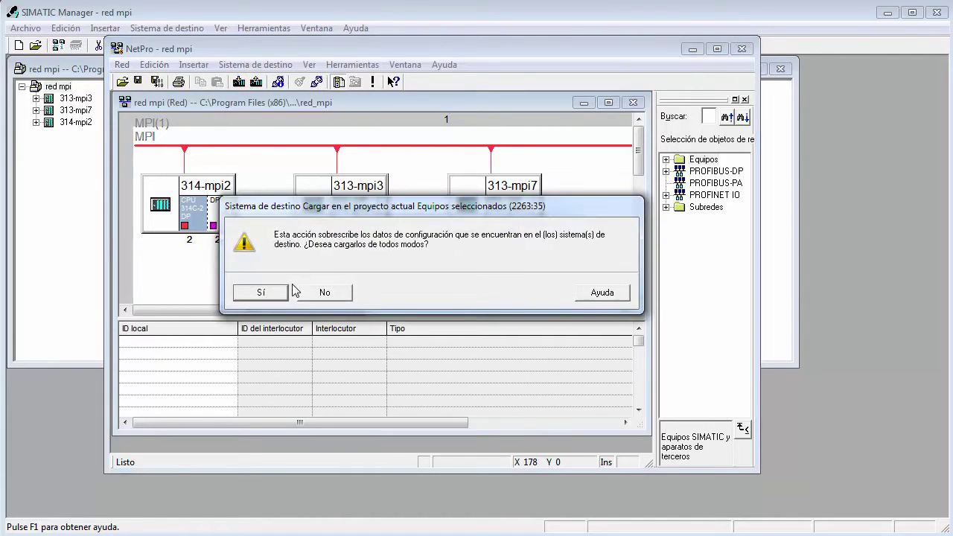
click(276, 296)
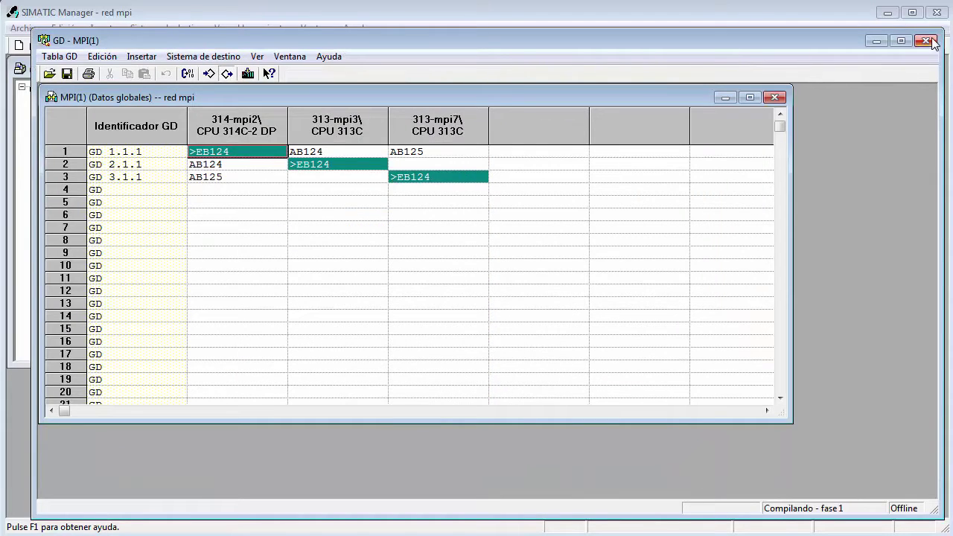
- Close the global data editor, dismiss the load warning and close the coherence check results
click(929, 41)
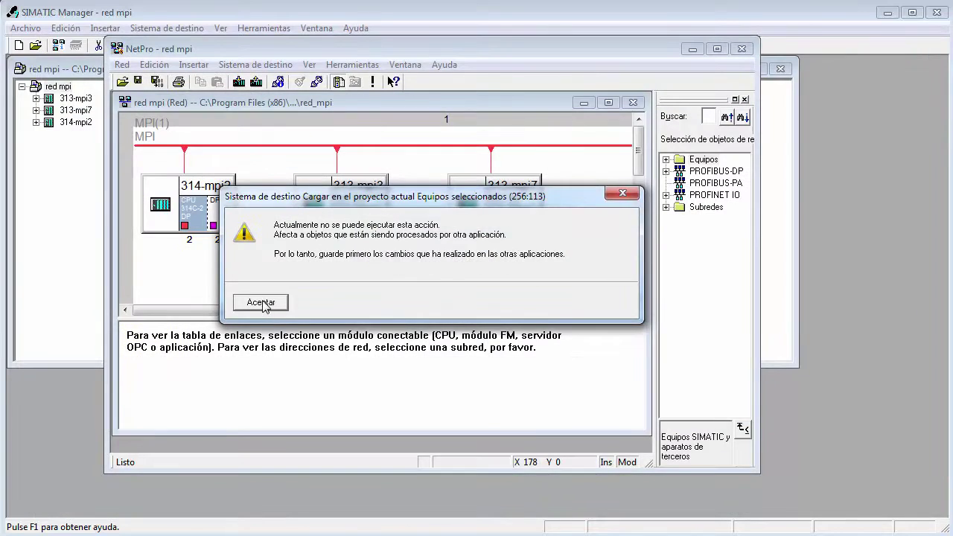
click(262, 302)
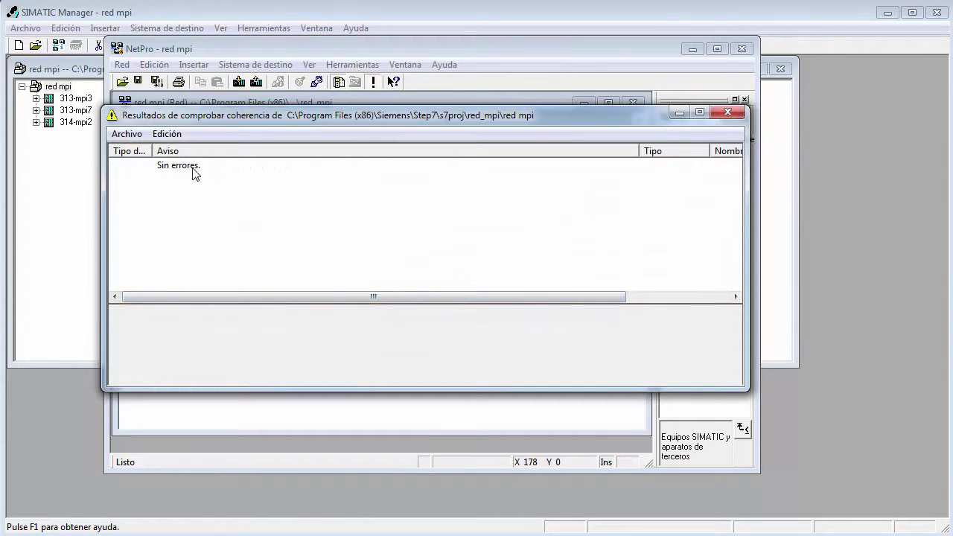
click(728, 113)
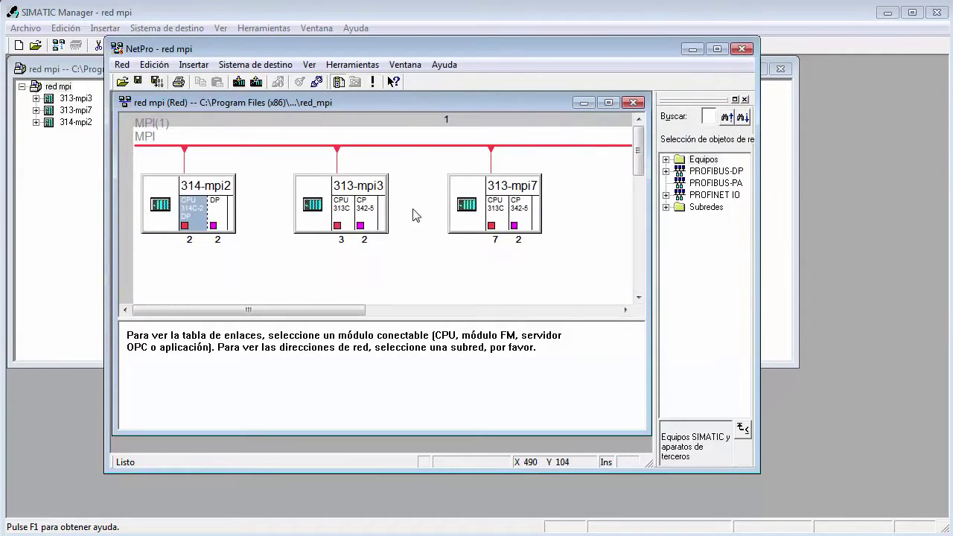
- Retry loading 314-mpi2's CPU 314C-2 DP, accepting that its existing configuration data is overwritten
click(185, 225)
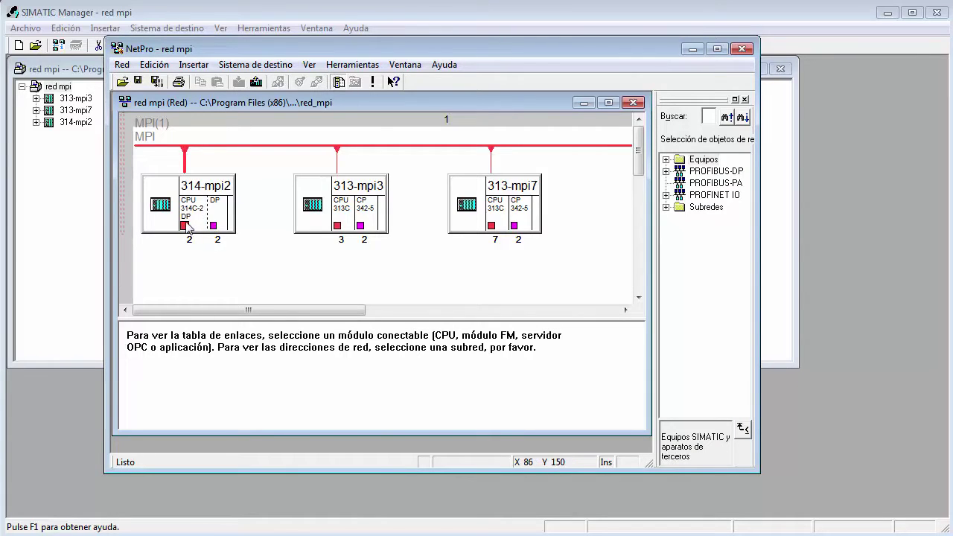
click(190, 204)
click(243, 84)
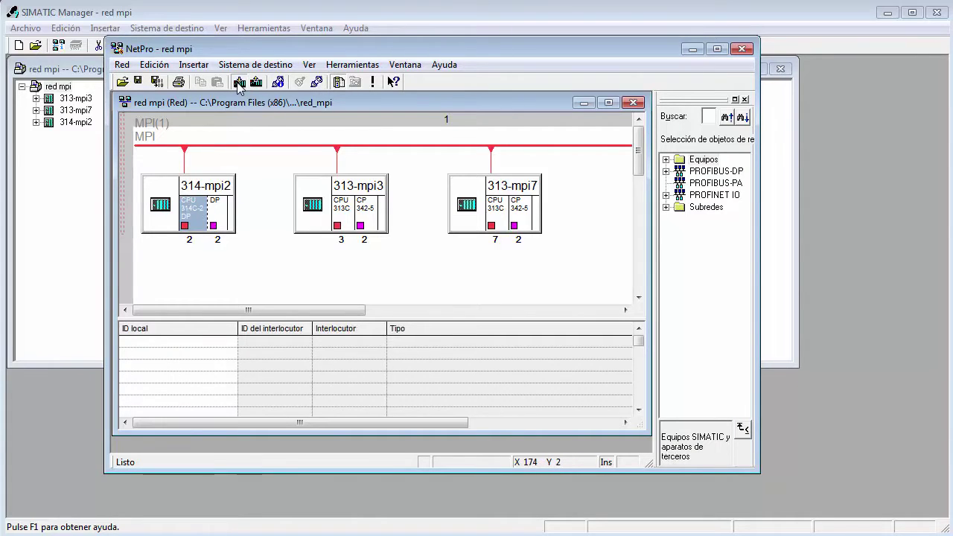
click(262, 292)
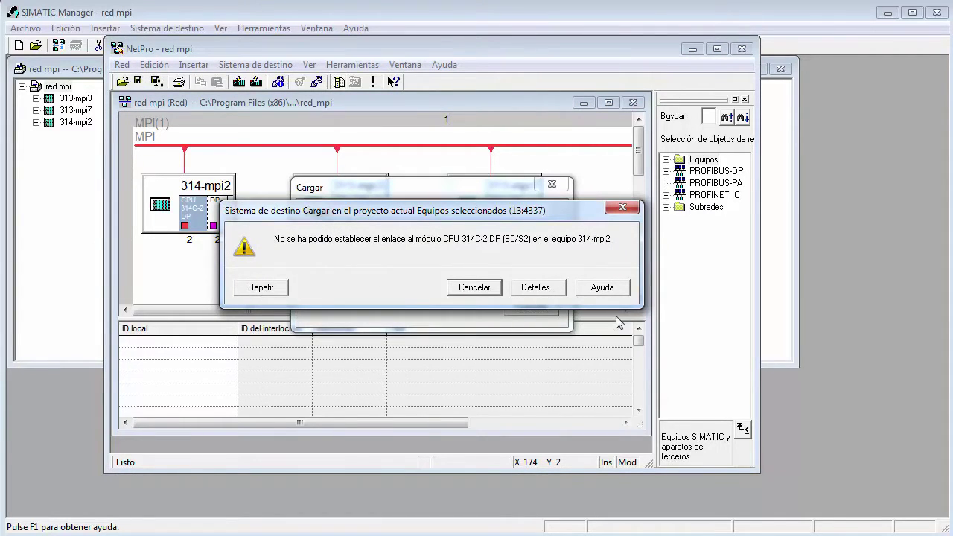
- Examine the detailed message list for the 314-mpi2 load, and cancel the load
click(536, 288)
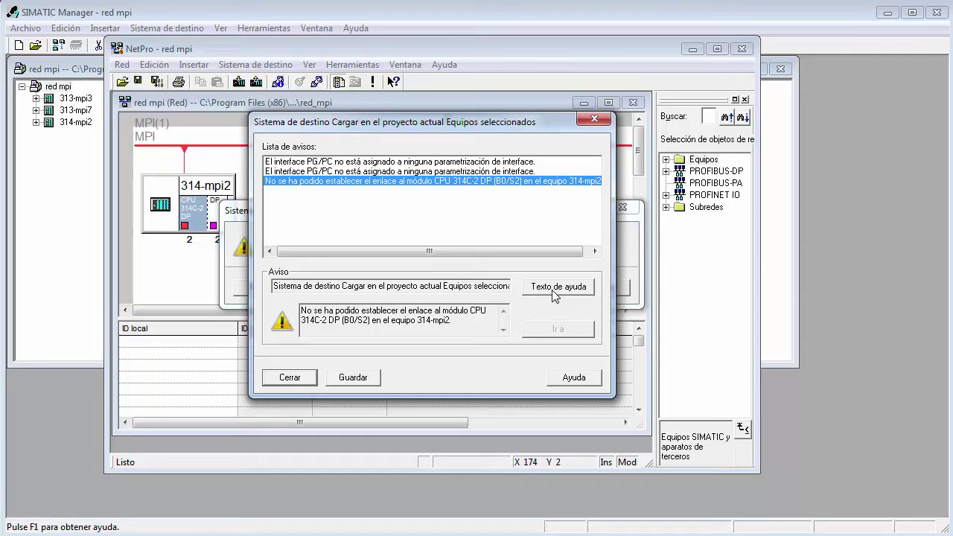
click(290, 377)
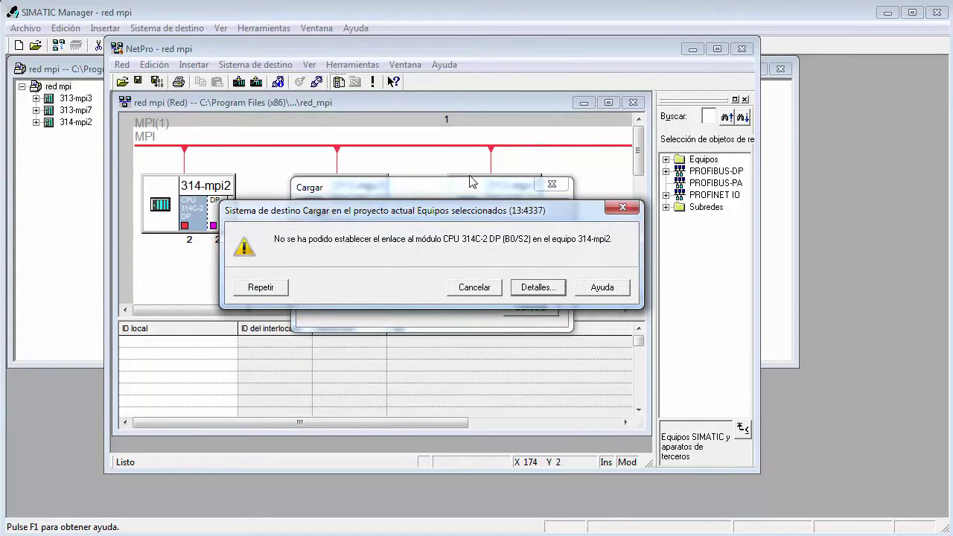
click(543, 290)
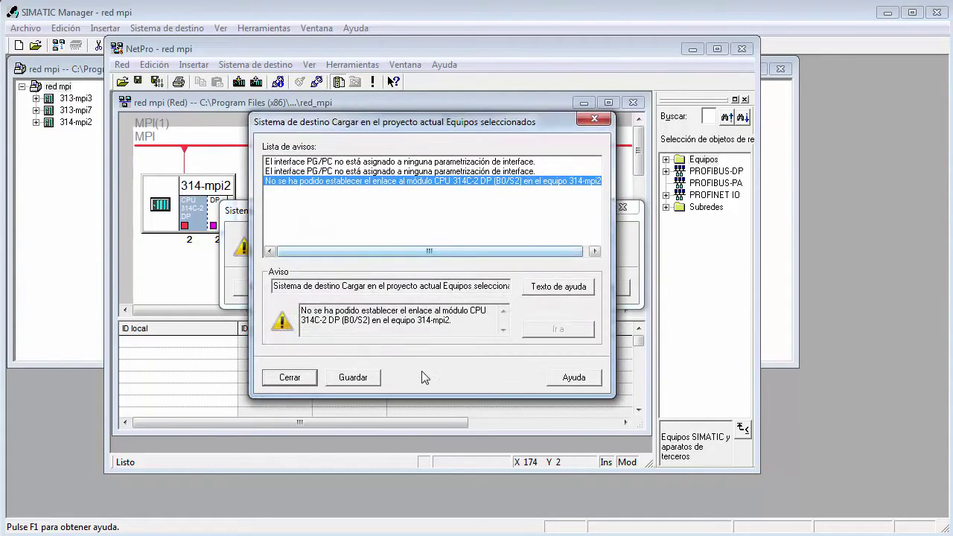
click(297, 380)
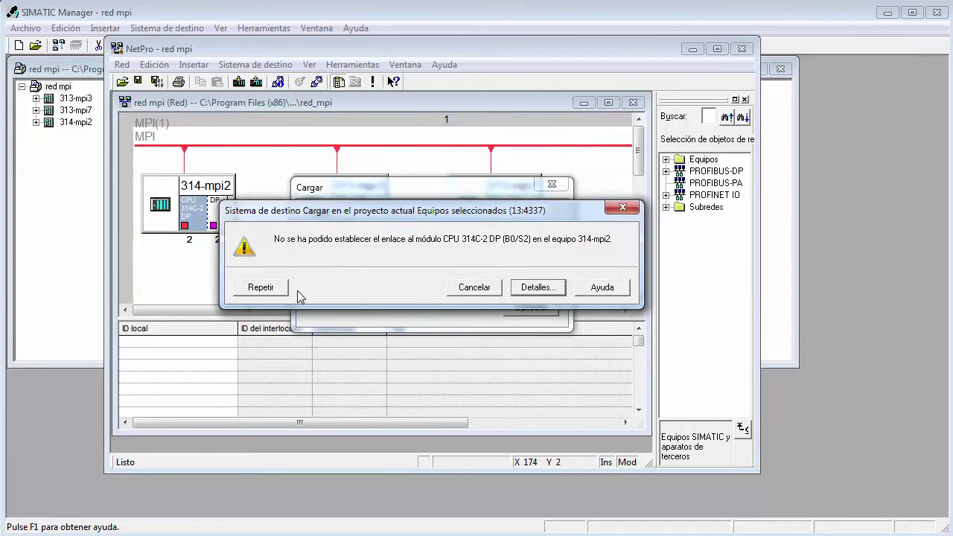
click(469, 288)
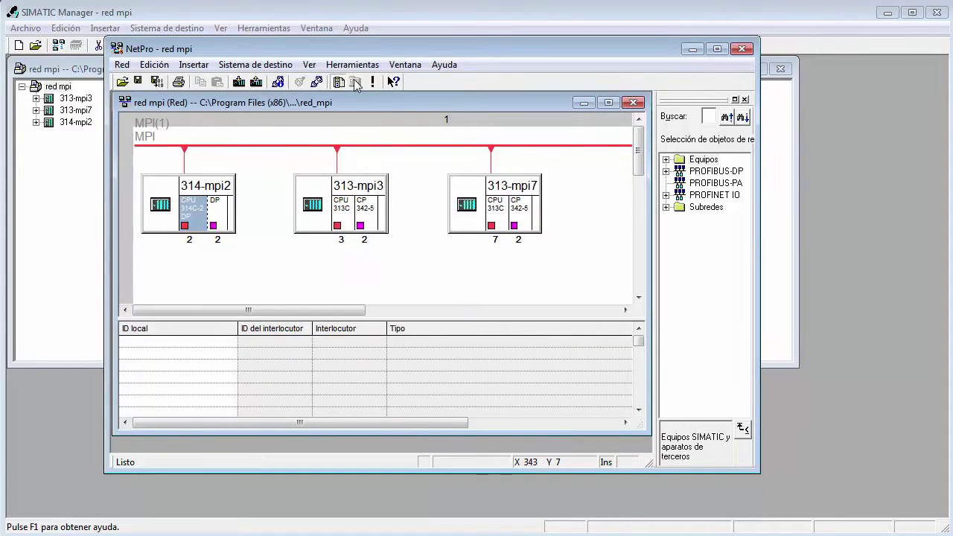
- In SIMATIC Manager, set the PG/PC interface to PC Adapter.Auto.1
click(318, 28)
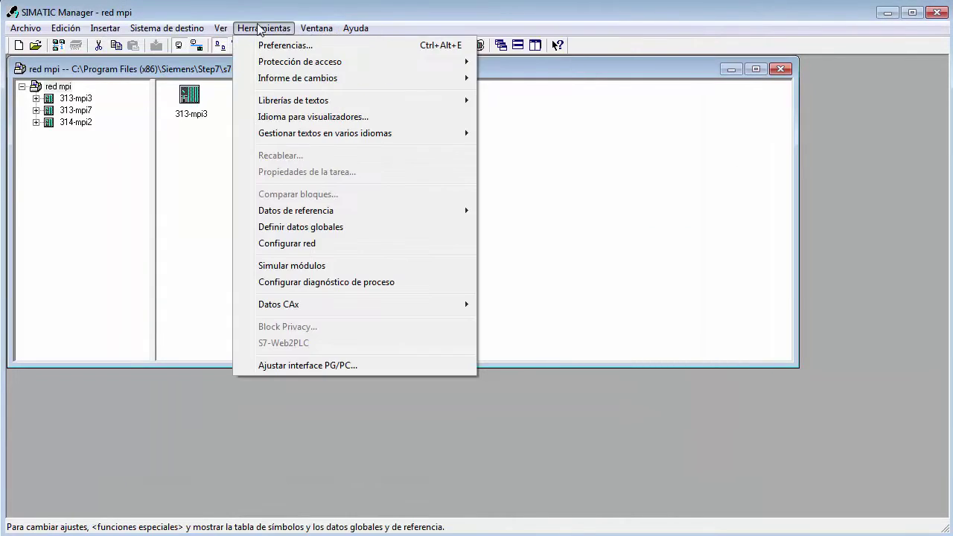
click(272, 367)
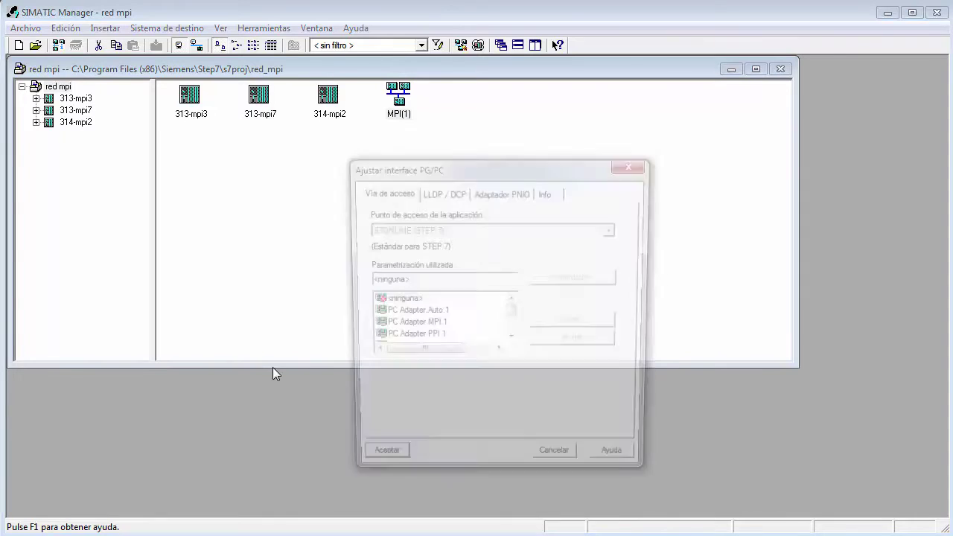
click(403, 314)
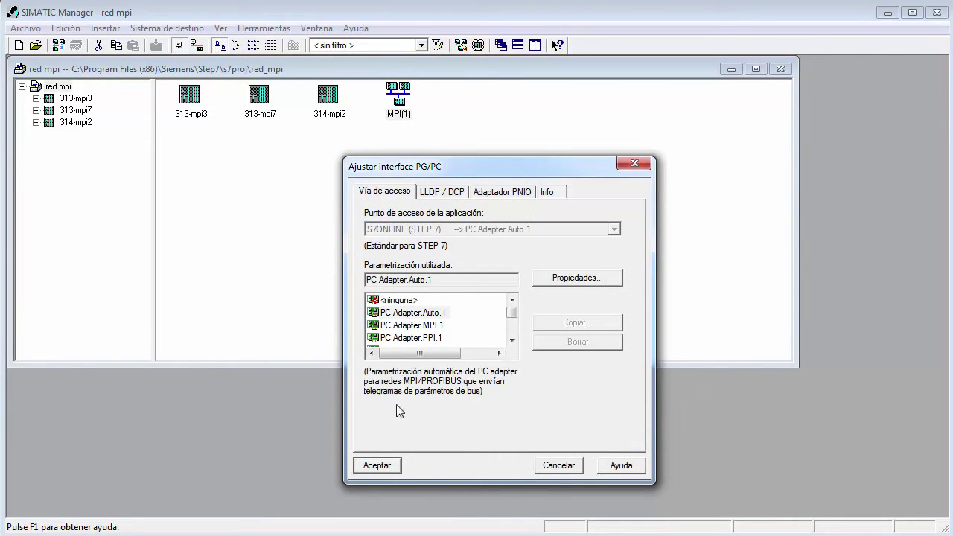
click(377, 466)
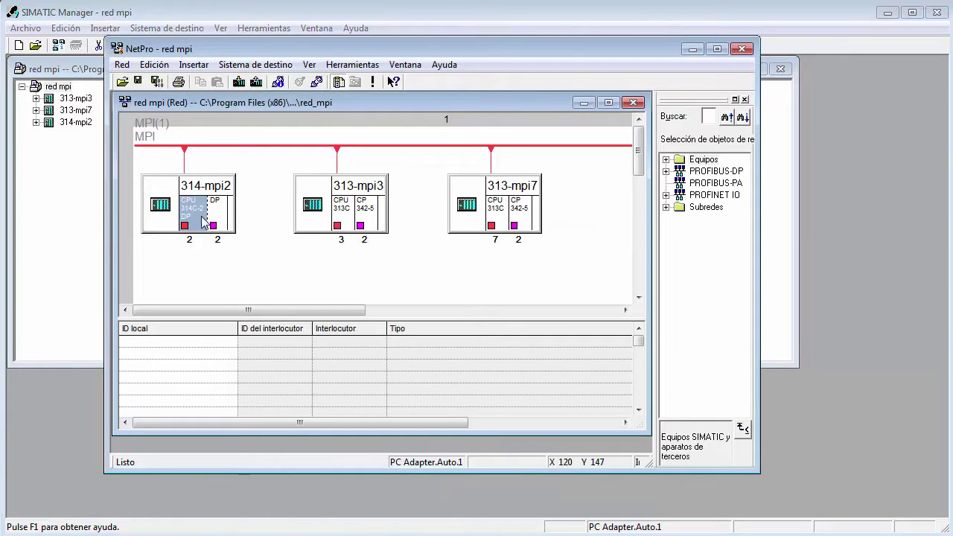
- In NetPro, load the configuration into station 314-mpi2's CPU 314C-2 DP, overwriting its existing data
click(190, 211)
click(239, 81)
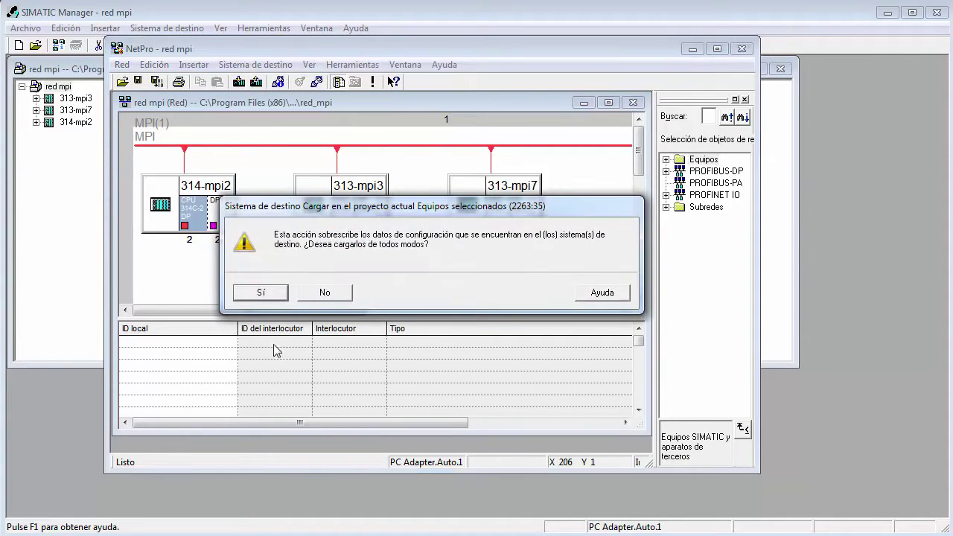
click(256, 297)
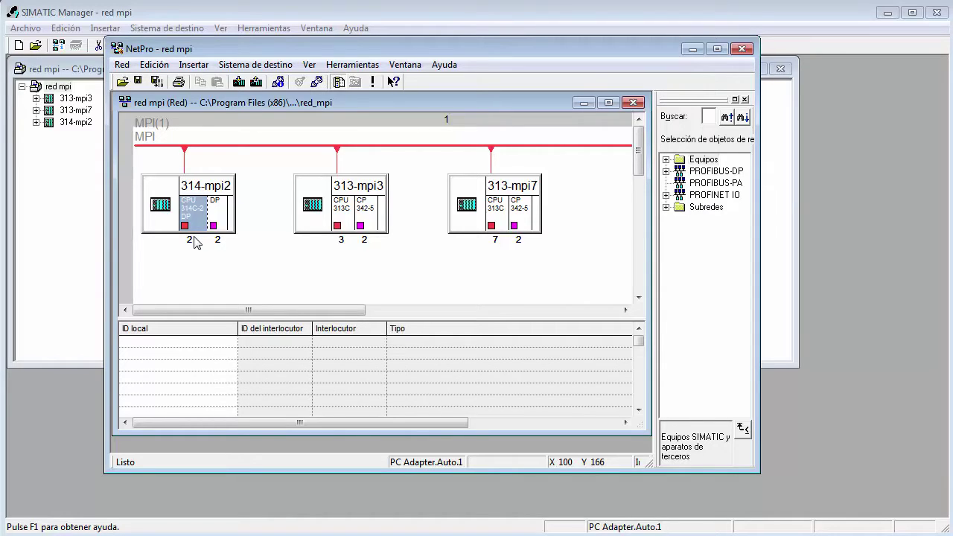
- Load the configuration into station 313-mpi3's CPU 313C, choosing the accessible CPU 313C at MPI address 2 as the connection
click(341, 226)
click(342, 221)
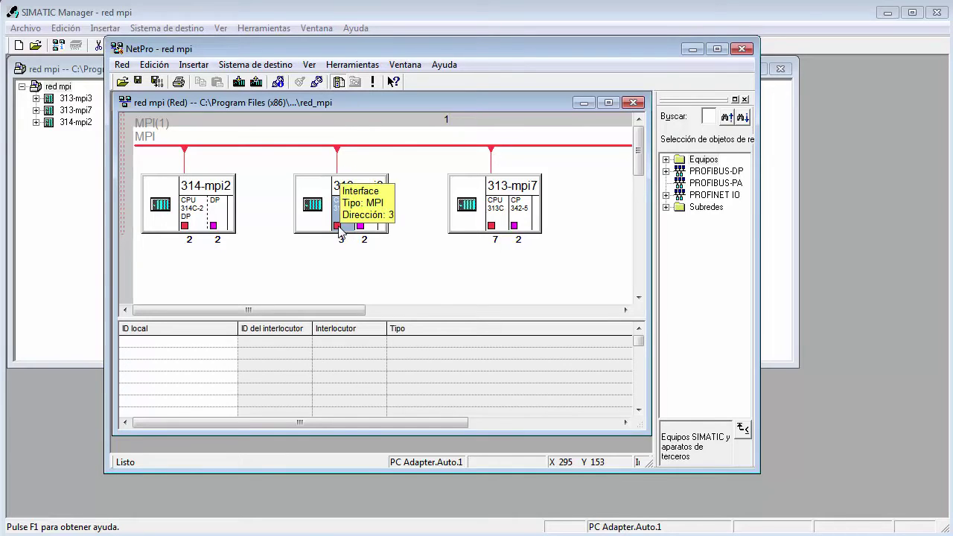
double_click(314, 204)
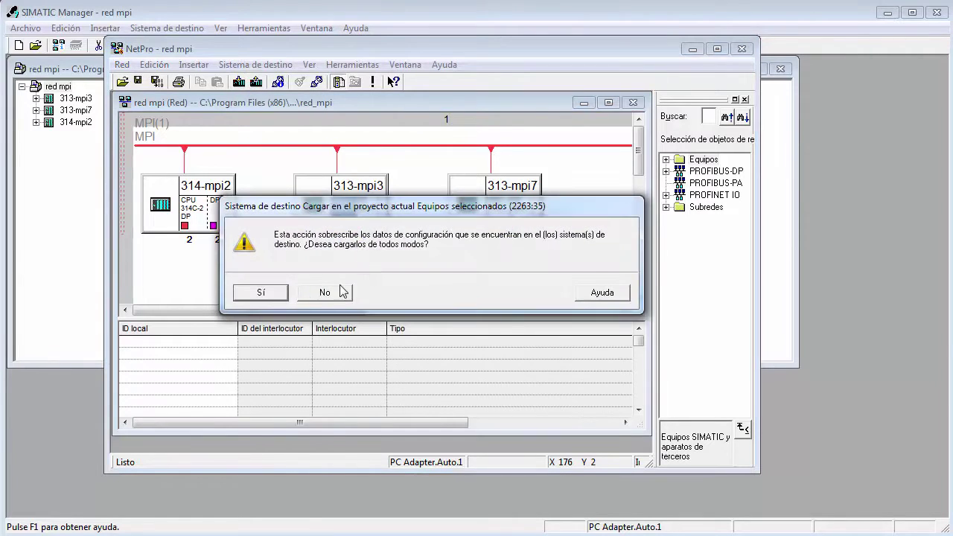
click(265, 294)
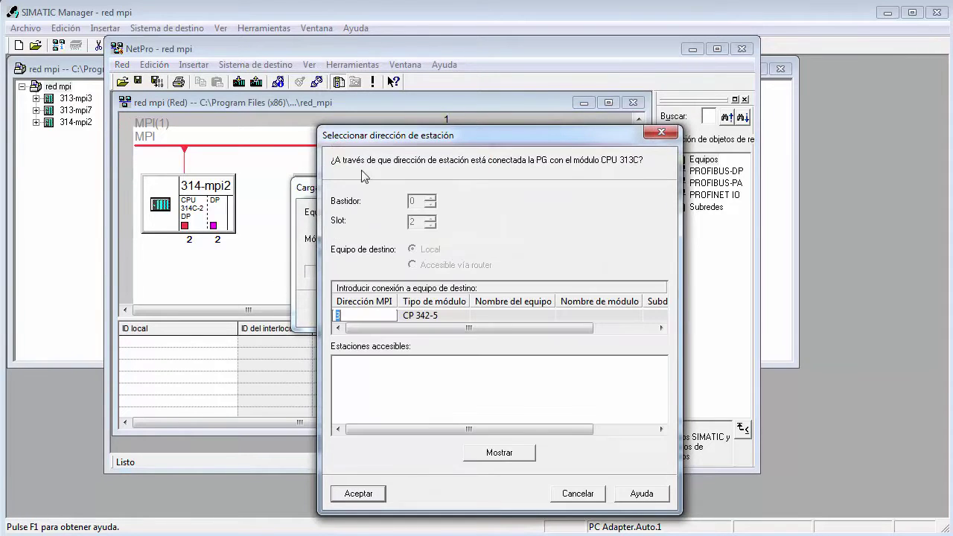
drag(395, 135, 382, 67)
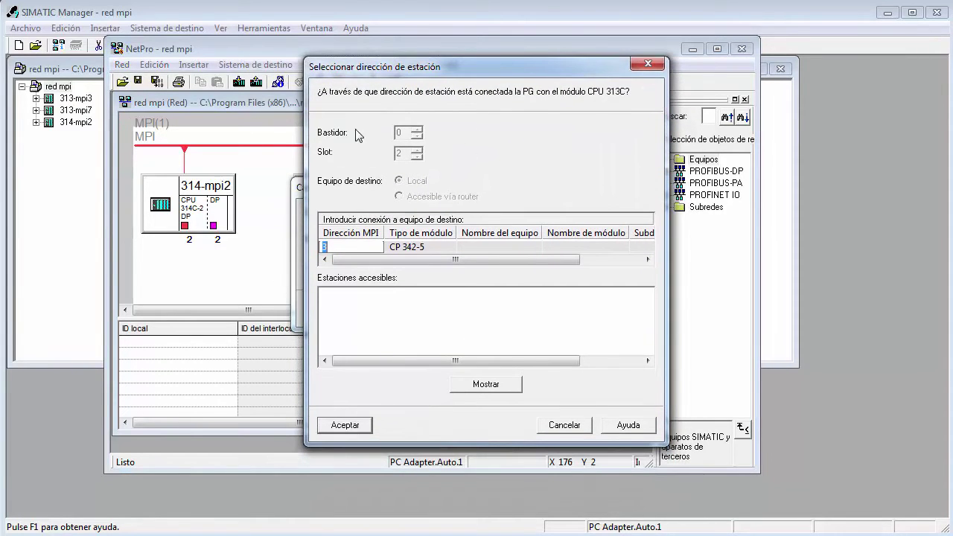
click(497, 386)
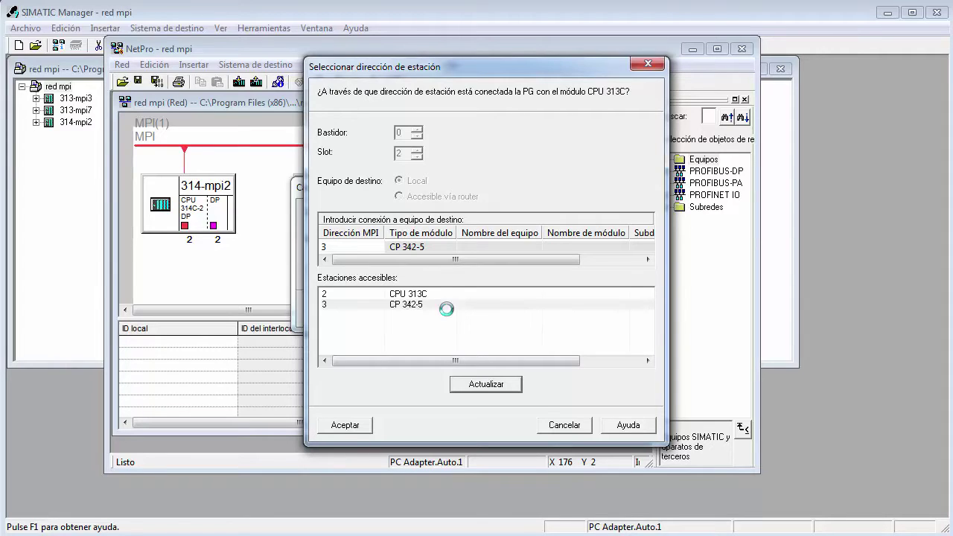
click(350, 296)
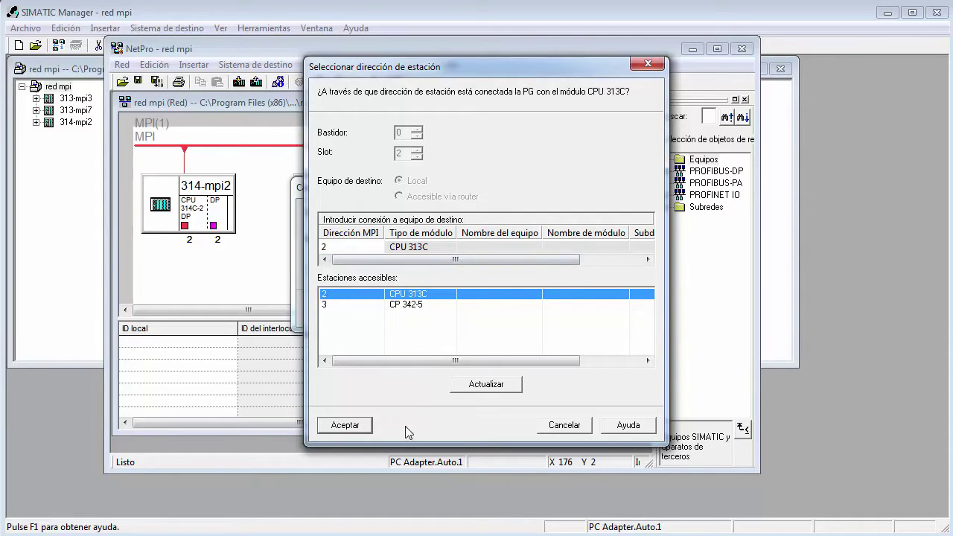
click(344, 425)
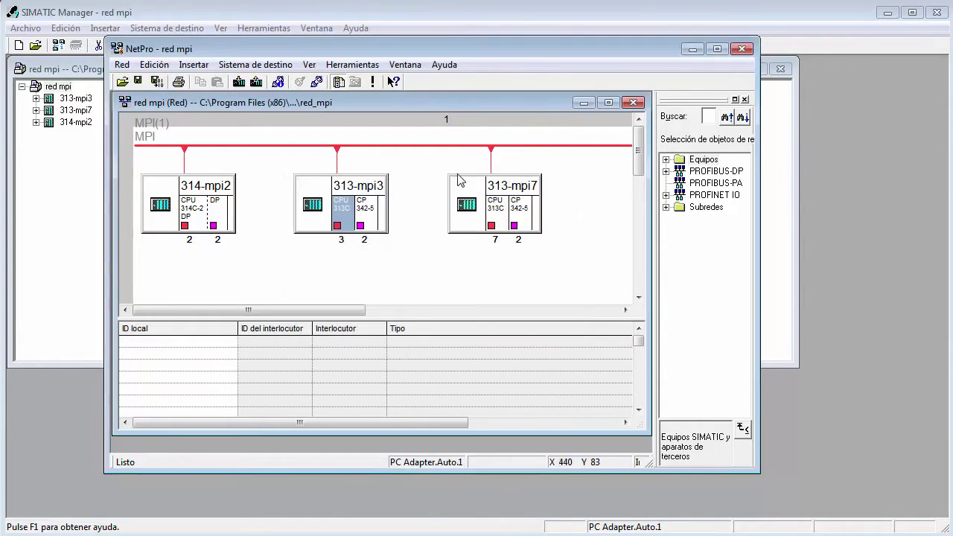
- Load the configuration into station 313-mpi7's CPU 313C, overwriting its data and connecting through the accessible CPU 313C at MPI address 2
click(498, 214)
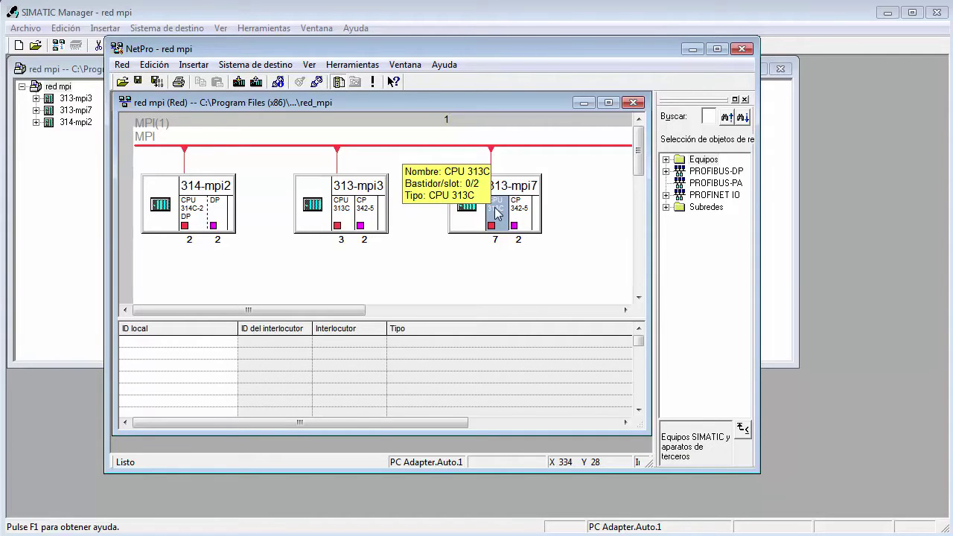
click(216, 82)
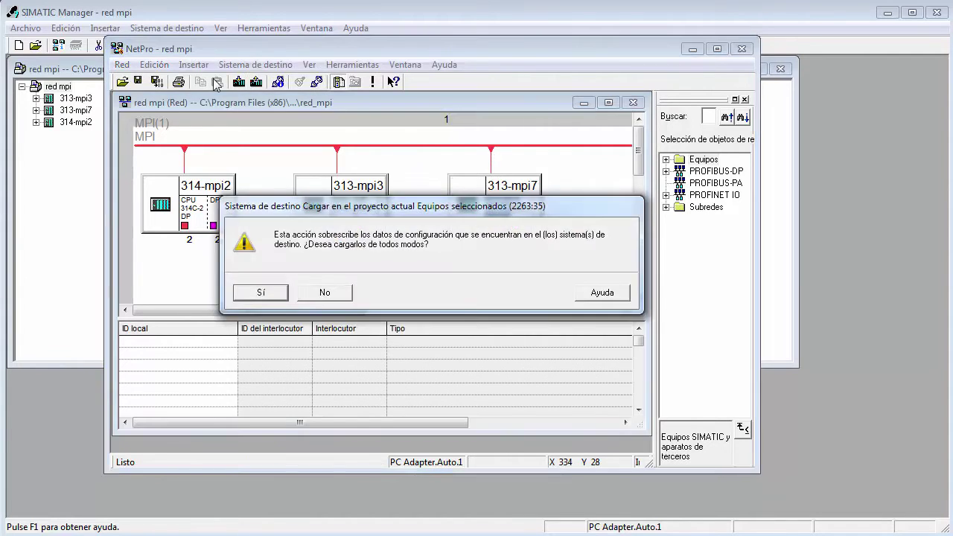
key(Return)
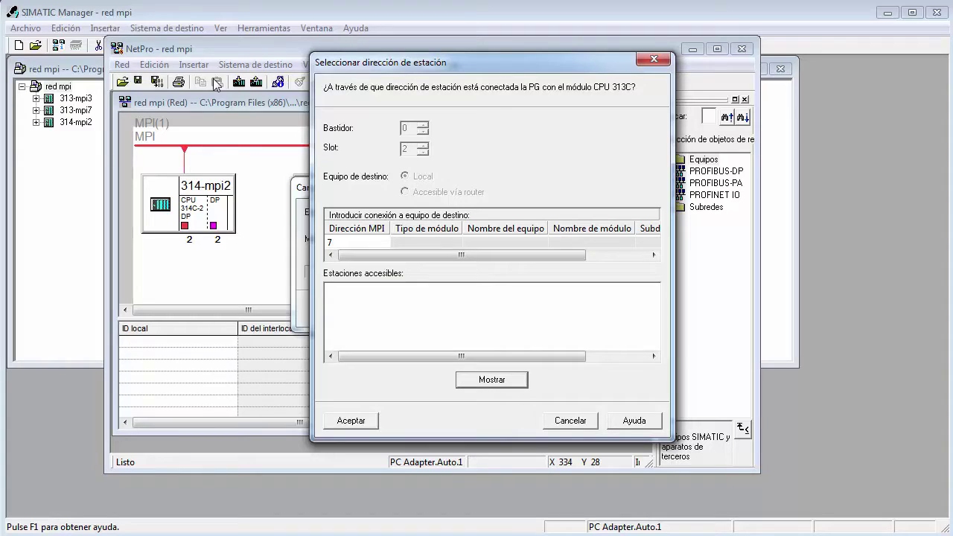
key(Return)
key(Tab)
key(Down)
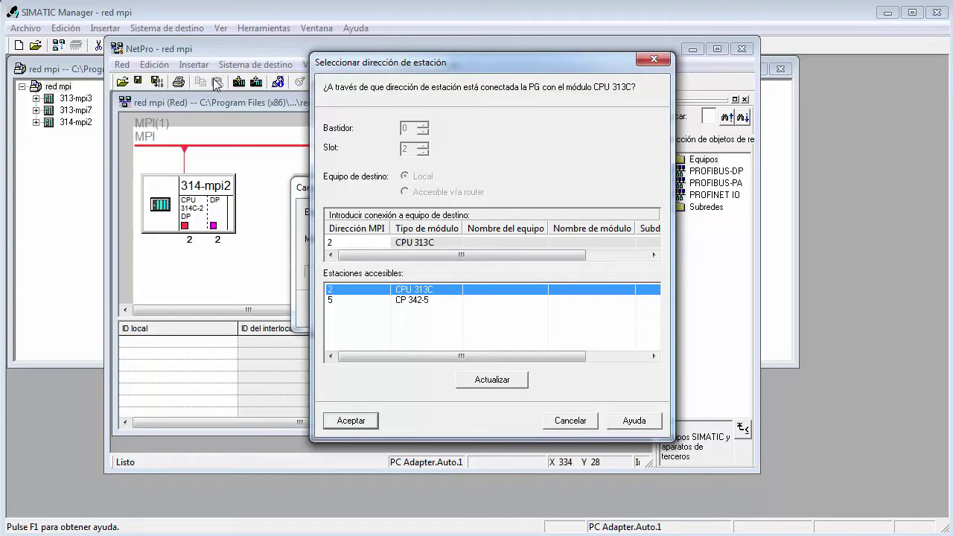
key(Return)
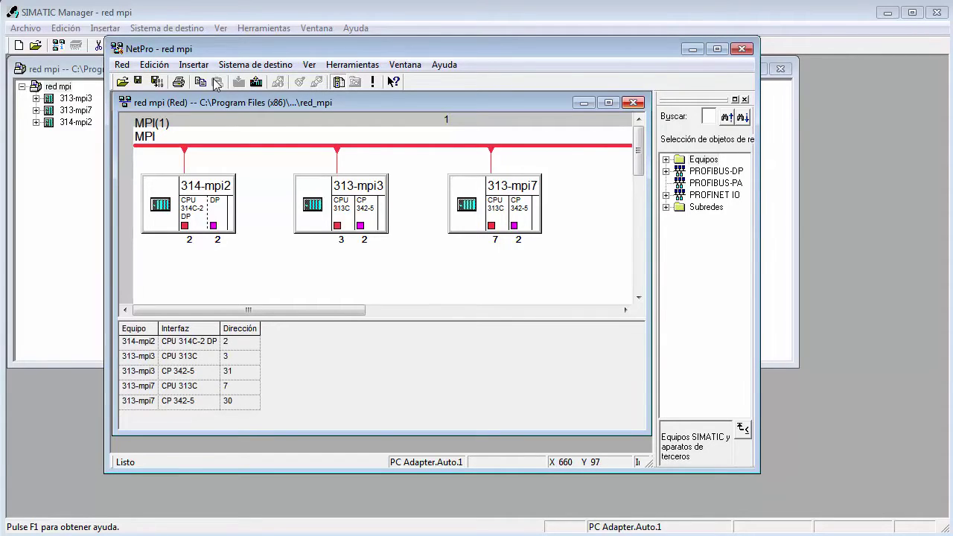
- Open the global data table of the MPI(1) subnet from NetPro
key(alt+h)
key(Up)
key(Up)
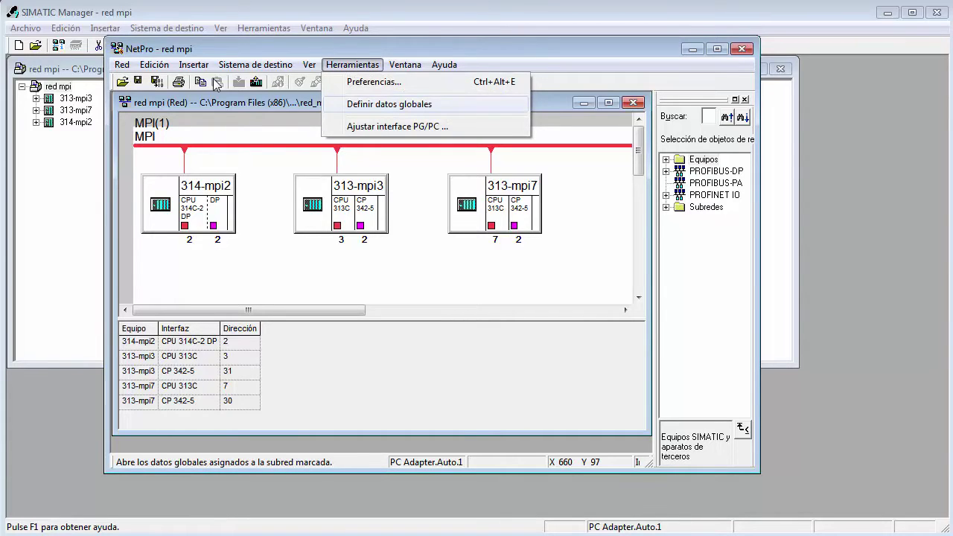
key(Return)
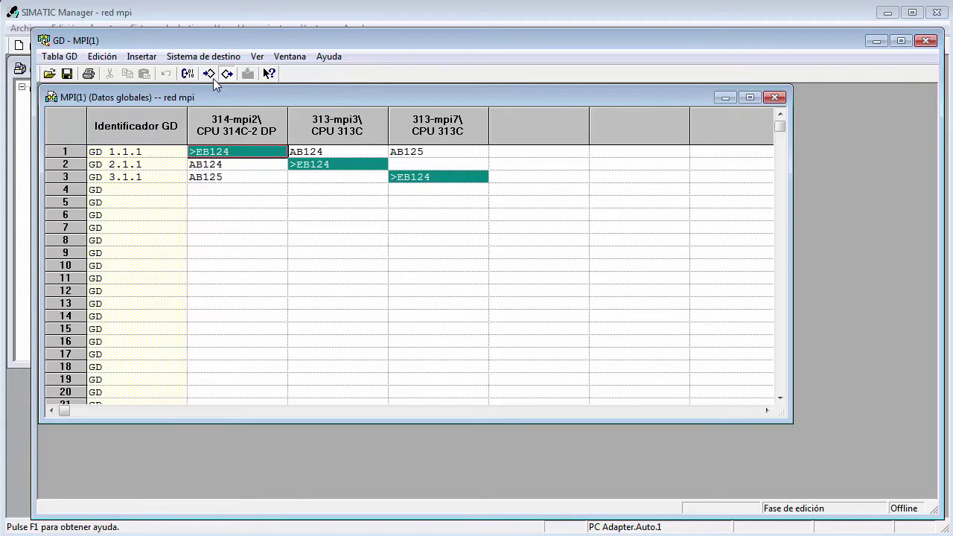
key(alt+s)
key(Right)
key(Right)
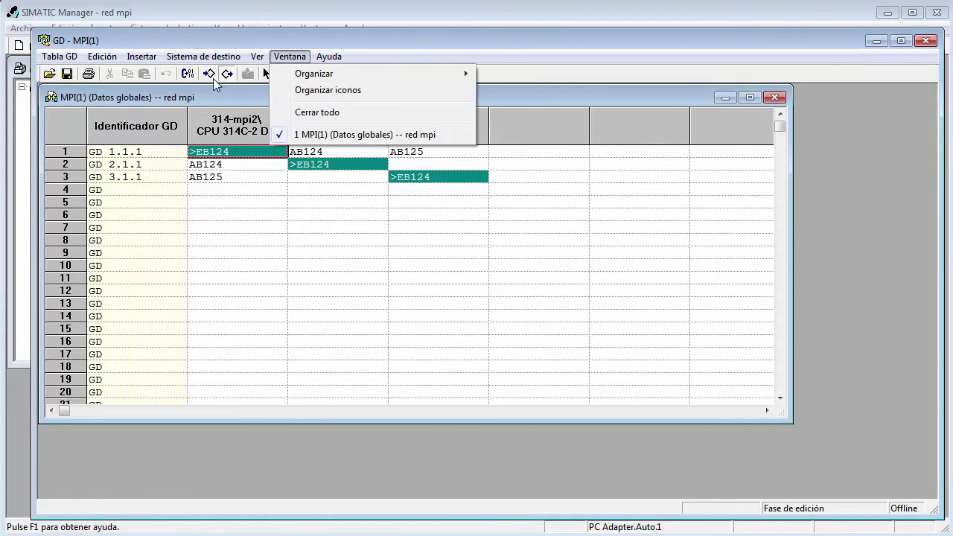
key(Left)
key(Left)
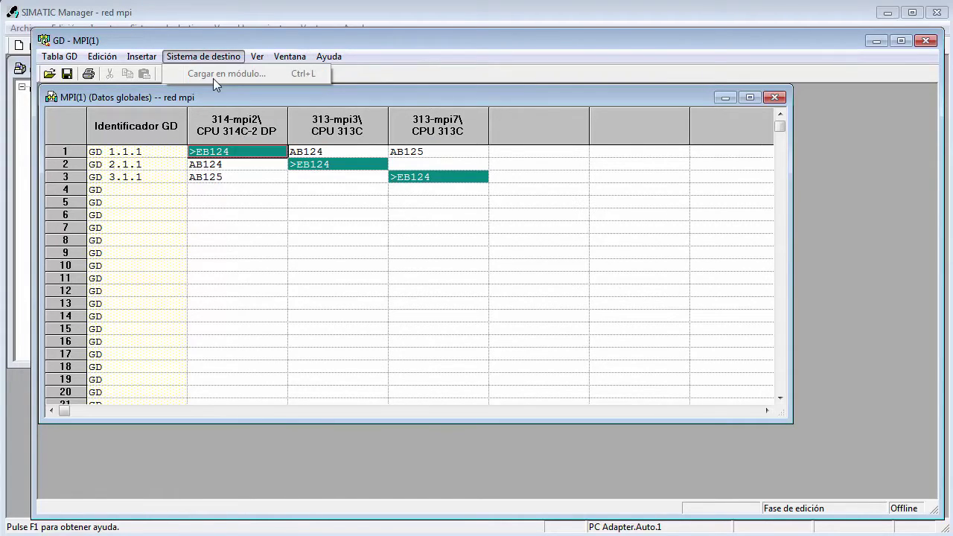
key(Escape)
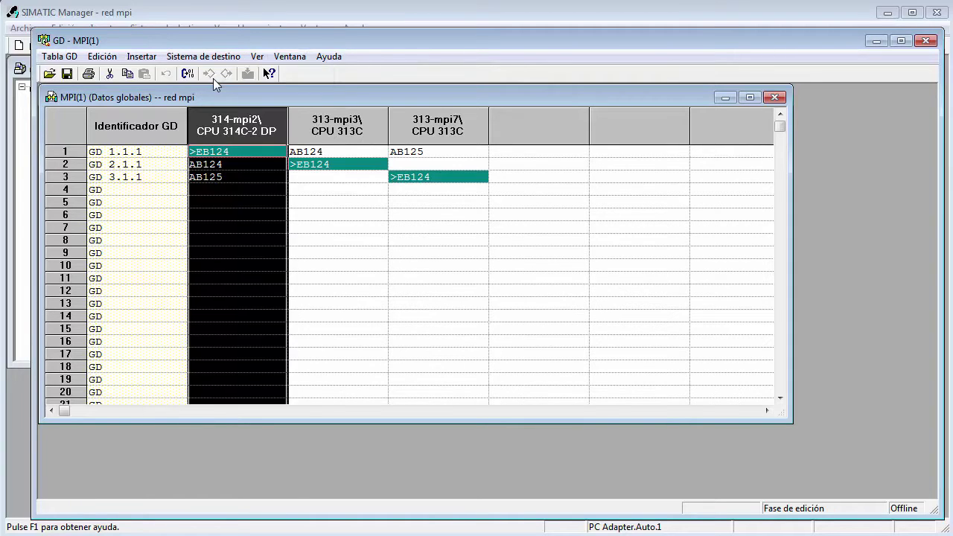
key(alt+s)
key(Right)
key(Right)
key(Left)
key(Left)
key(Left)
key(Right)
key(Escape)
- Compile the MPI(1) global data table and close the compiler's message list
key(ctrl+b)
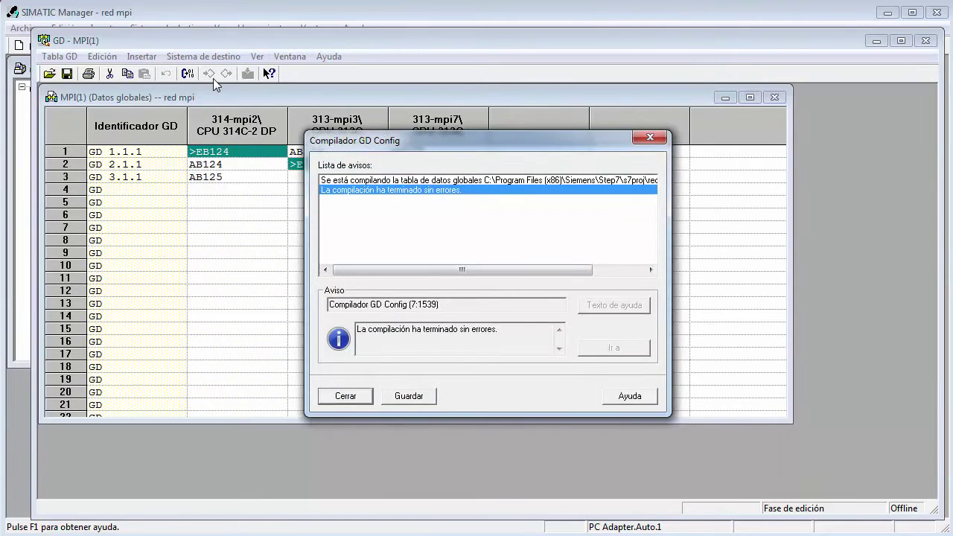
key(Return)
- Load the compiled global data only into 313-mpi7\CPU 313C, accepting the standard cycle factors
key(alt+n)
key(Left)
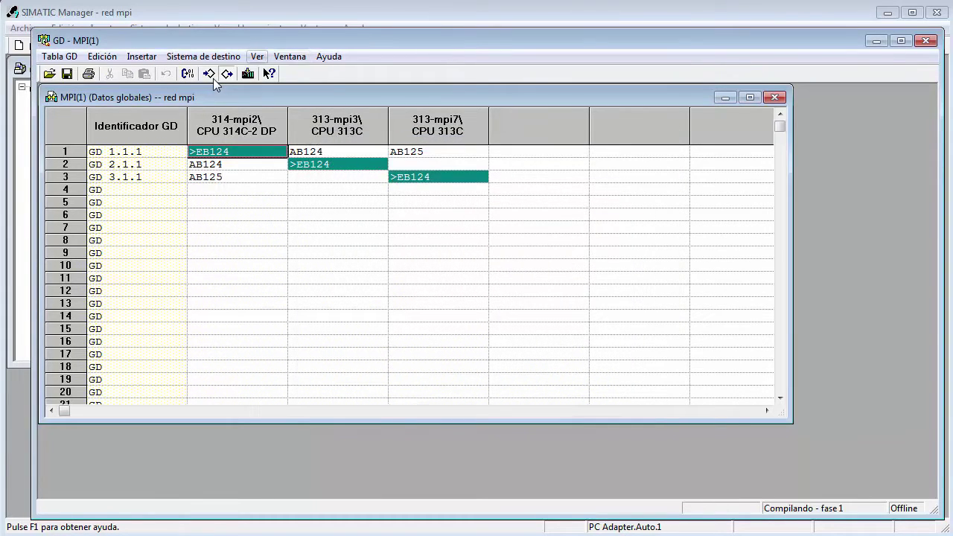
key(Left)
key(Down)
key(Return)
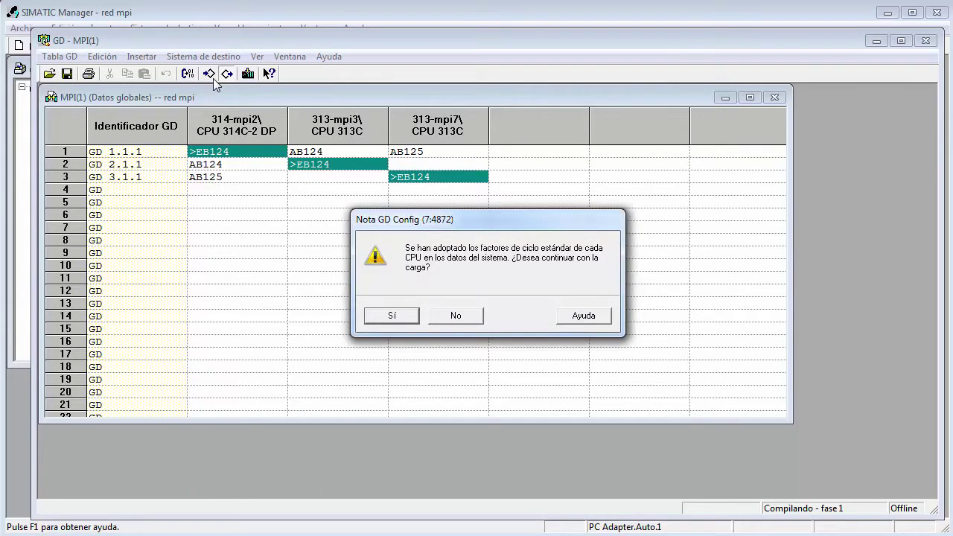
key(Return)
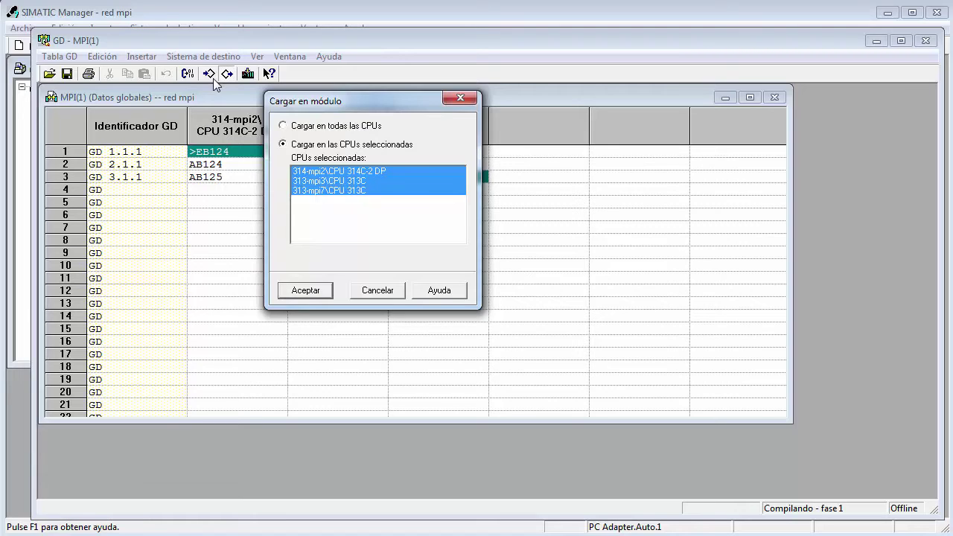
key(Down)
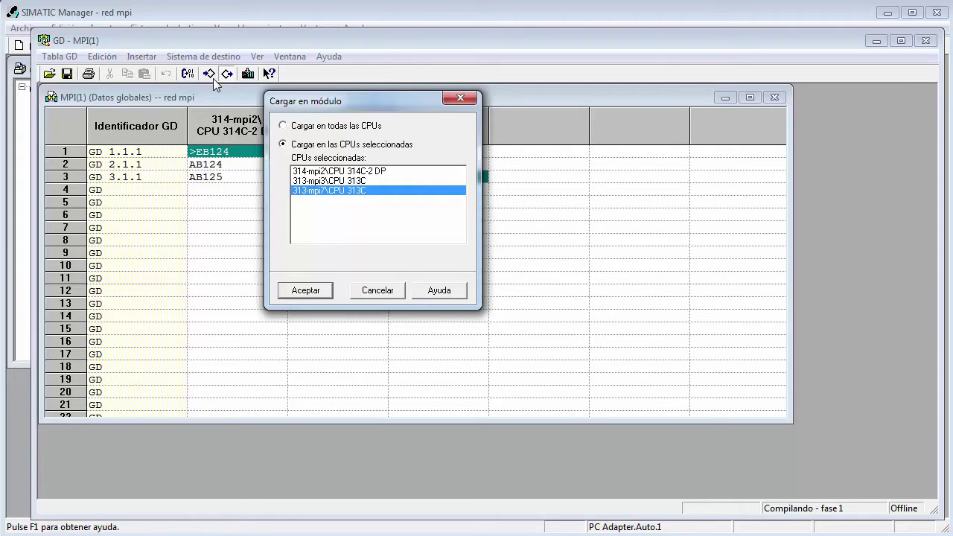
key(Return)
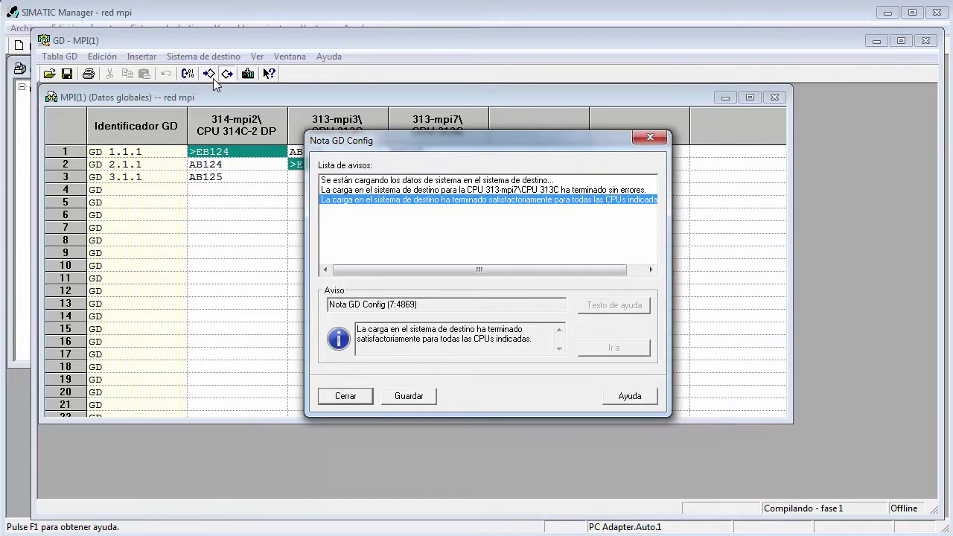
key(Return)
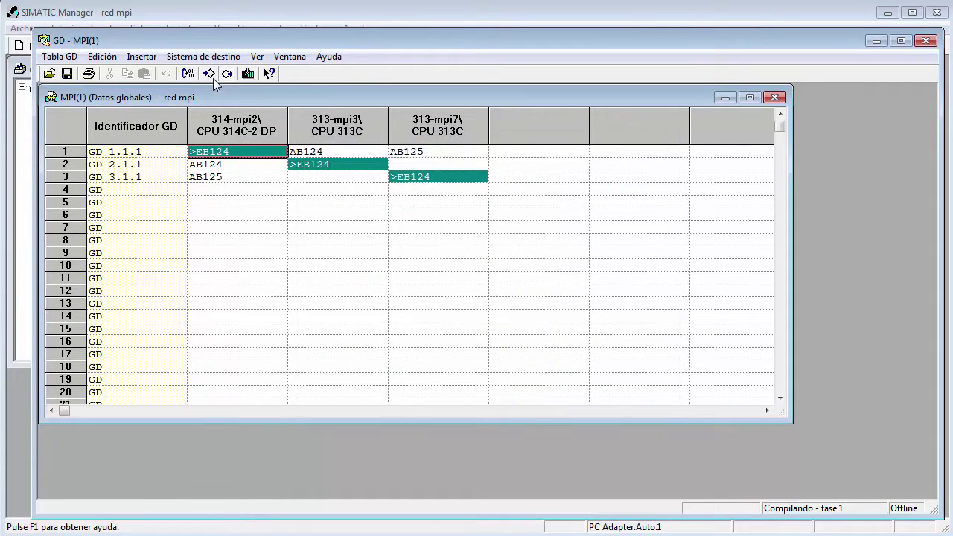
- Load the global data only into 313-mpi3\CPU 313C, accepting the standard cycle factors and retrying the connection to the module
key(alt+s)
key(Return)
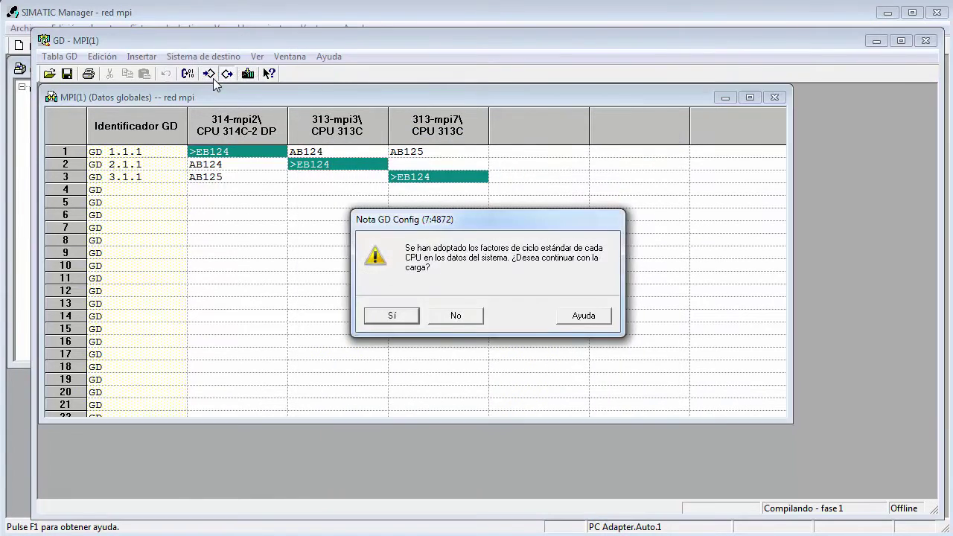
key(Return)
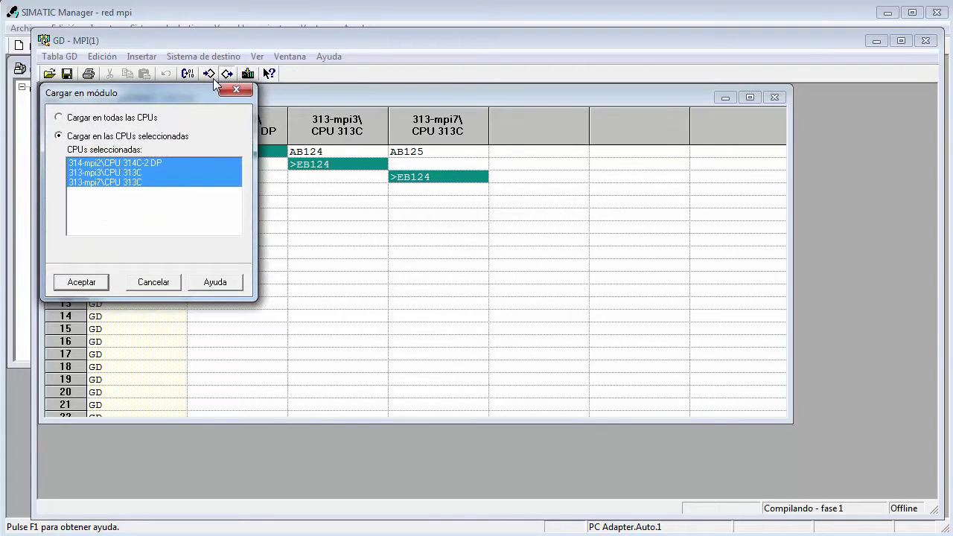
key(Down)
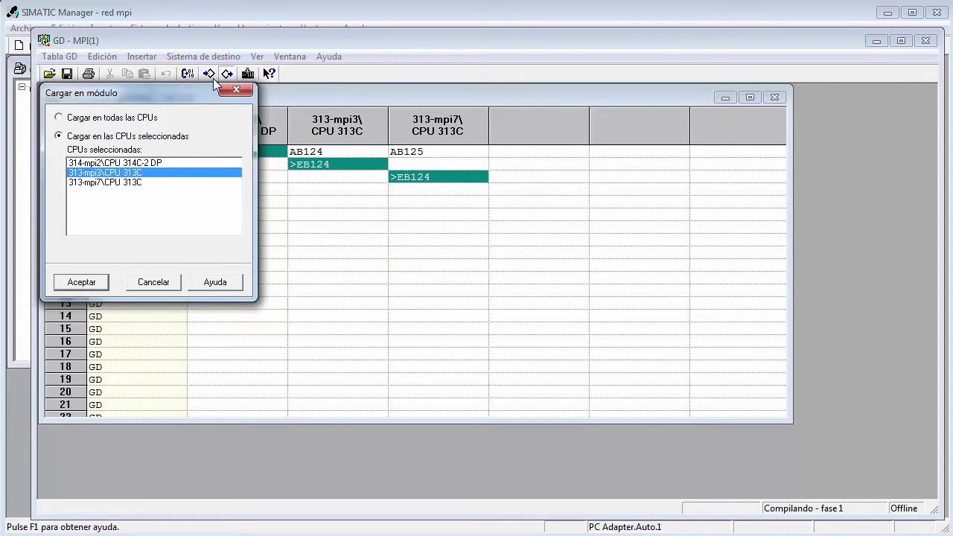
key(Return)
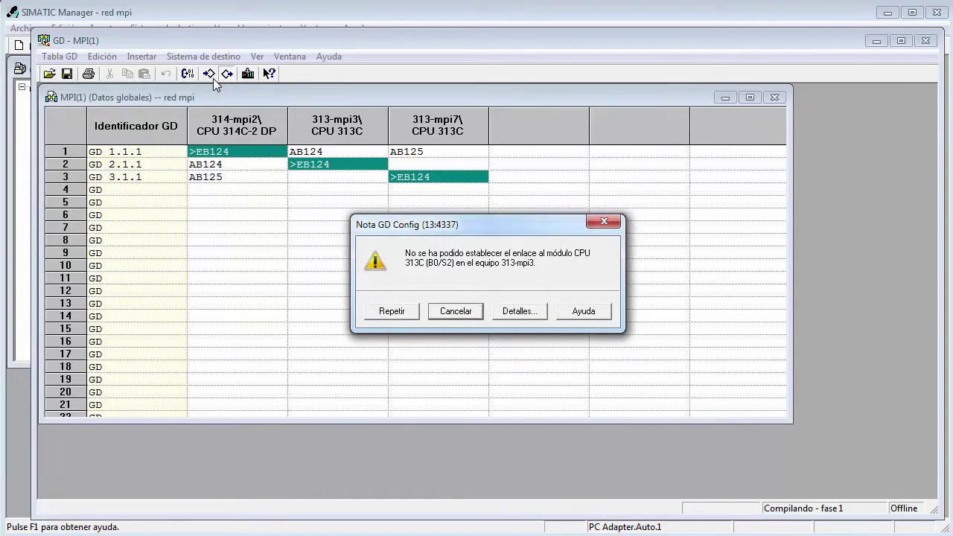
key(Return)
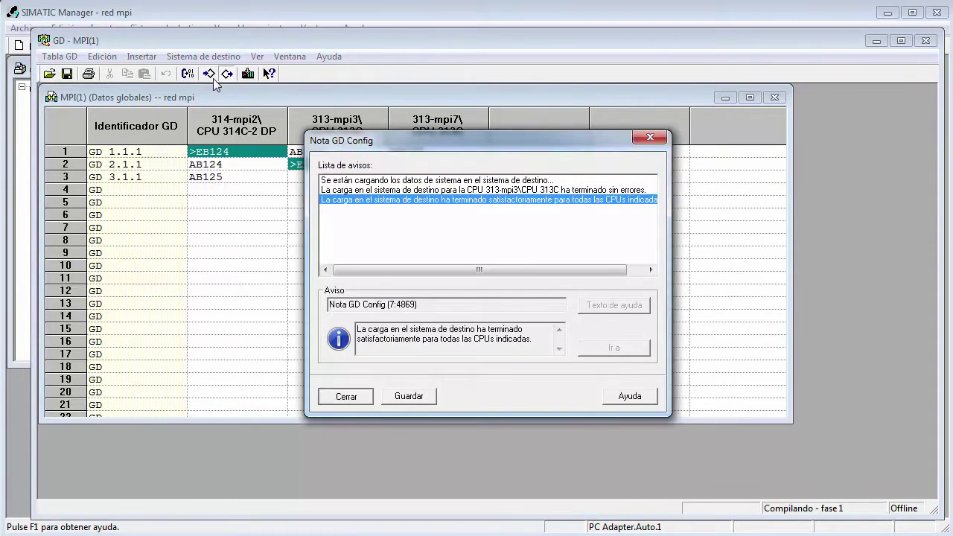
key(Return)
- Load the global data only into 314-mpi2\CPU 314C-2 DP, accepting the standard cycle factors
key(alt+s)
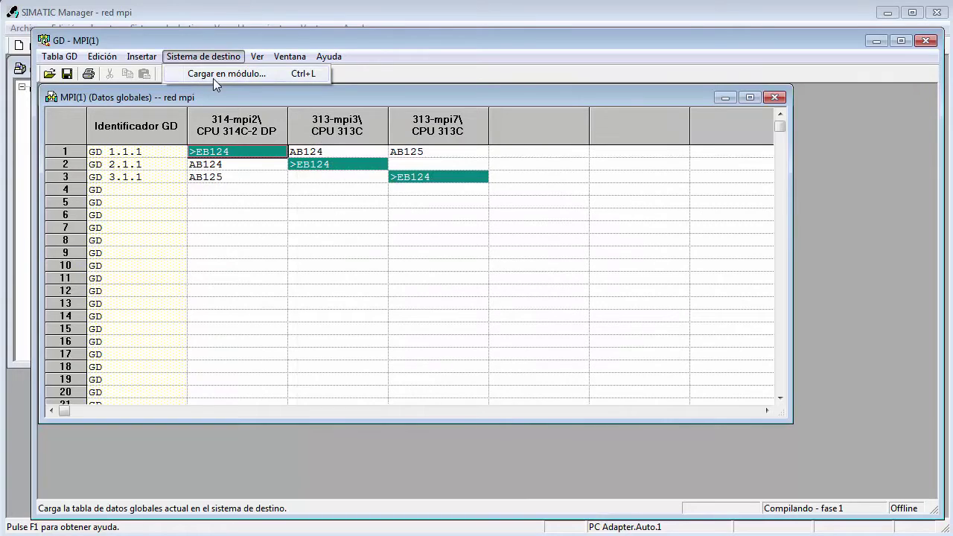
key(Return)
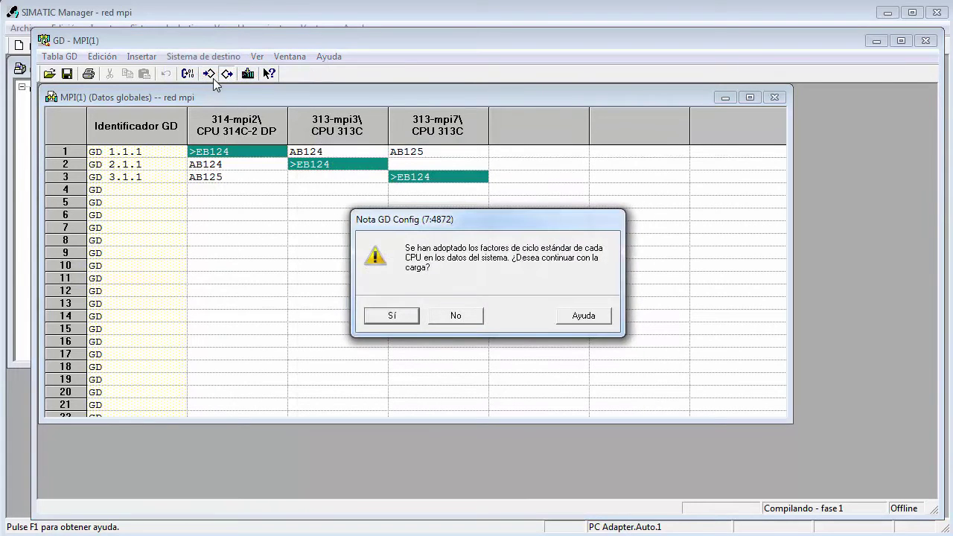
key(Return)
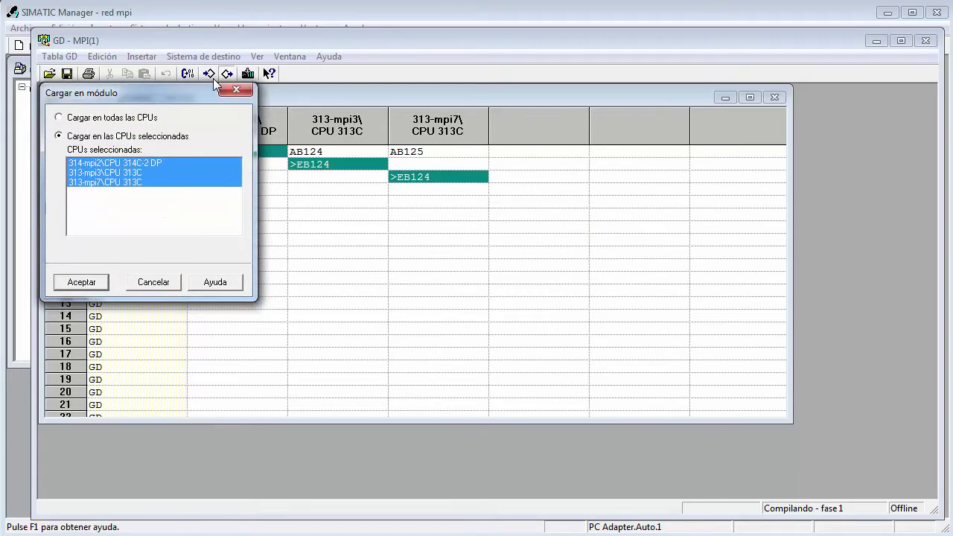
key(Home)
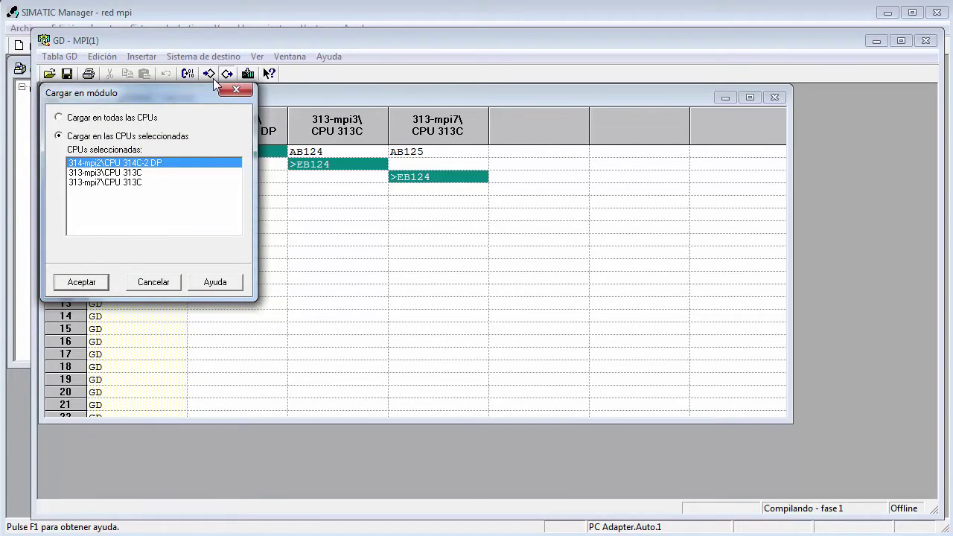
key(Return)
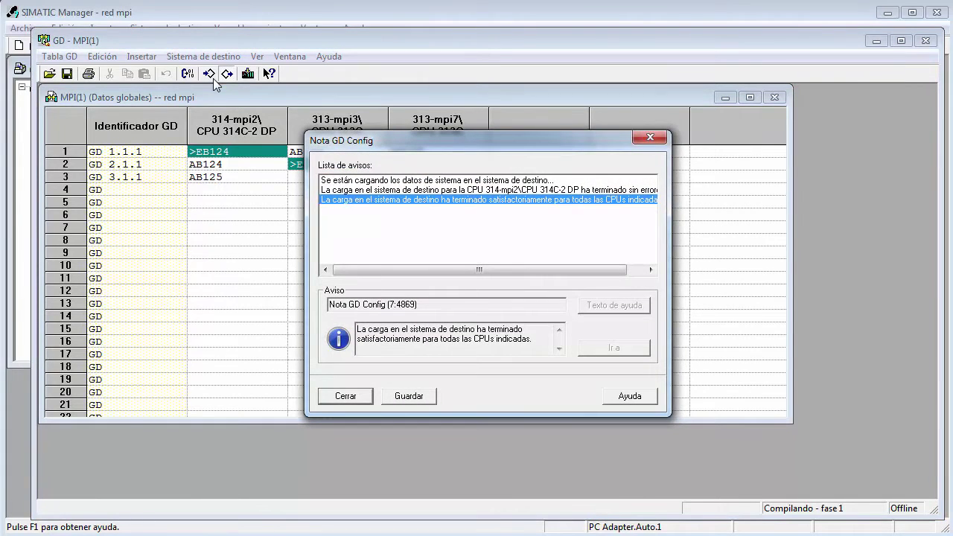
key(Return)
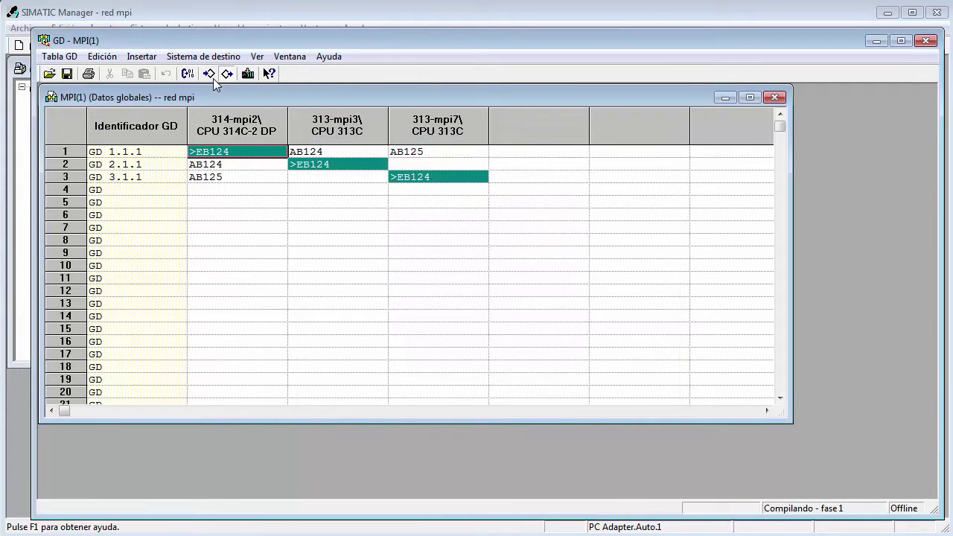